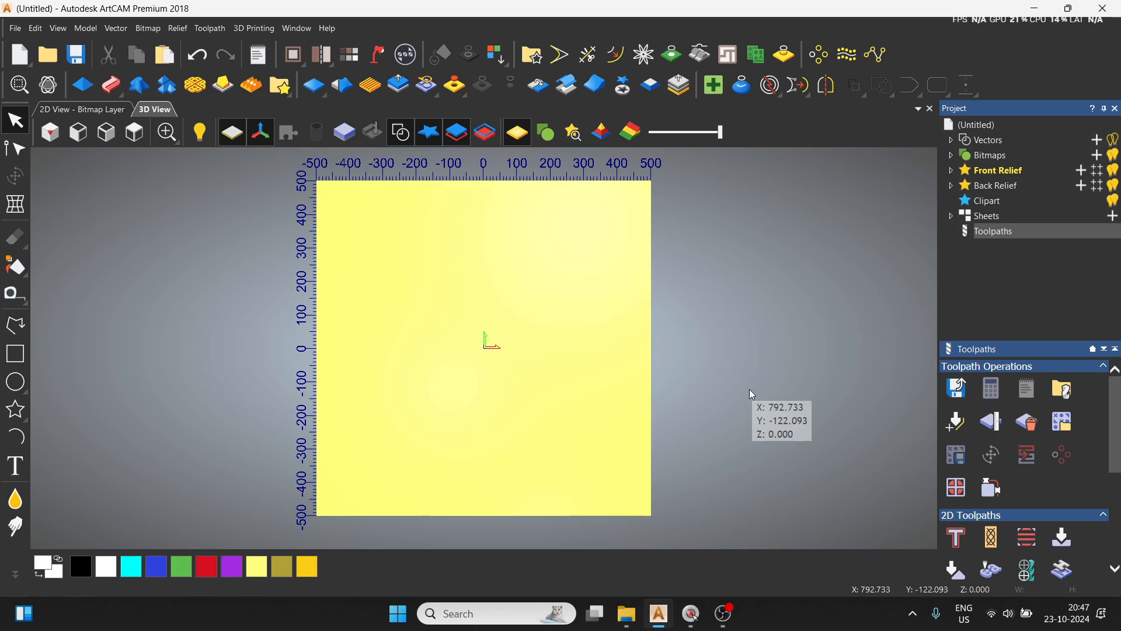
# Draw a tall rectangle about 148 mm wide and 396 mm high in the upper-left part of the model.
pyautogui.scroll(-3, 1078, 484)
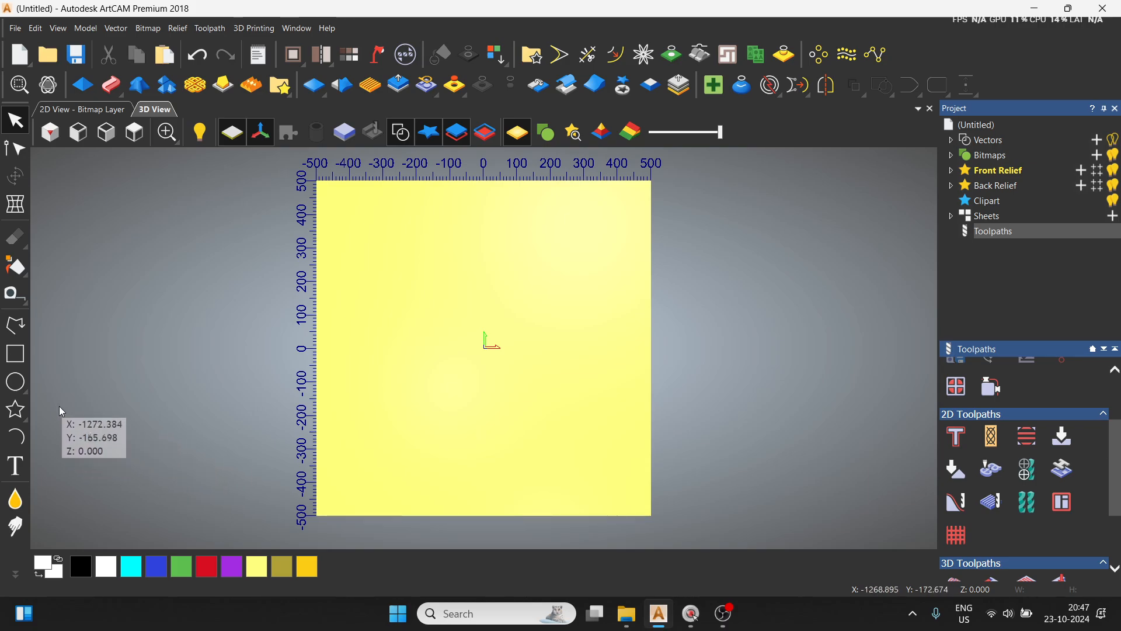
pyautogui.click(15, 354)
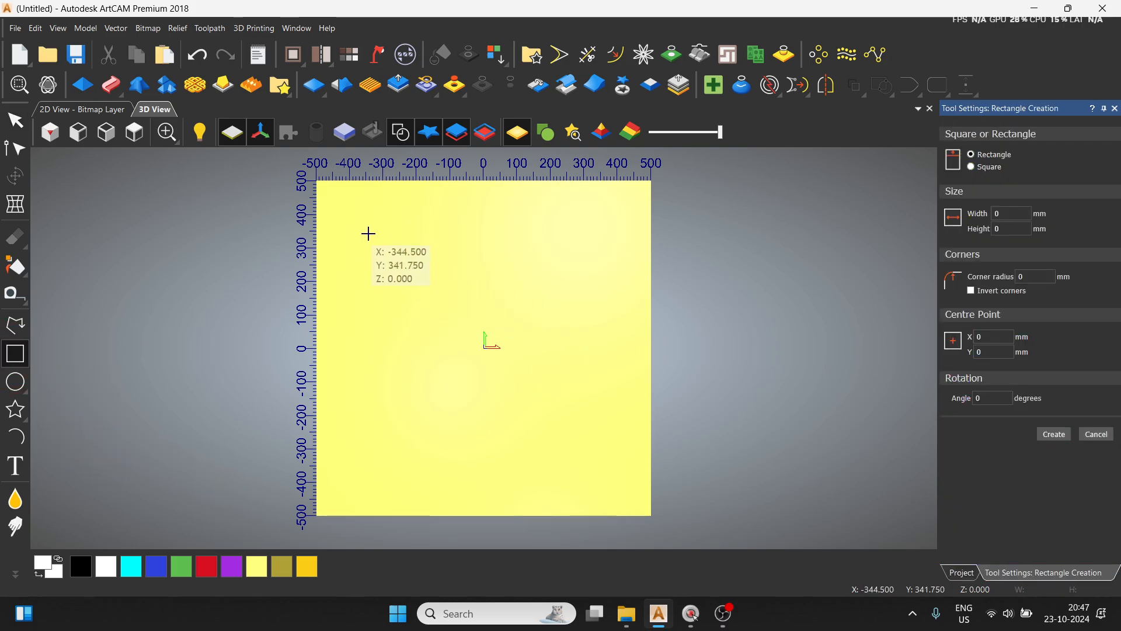
pyautogui.moveTo(361, 234); pyautogui.dragTo(410, 366)
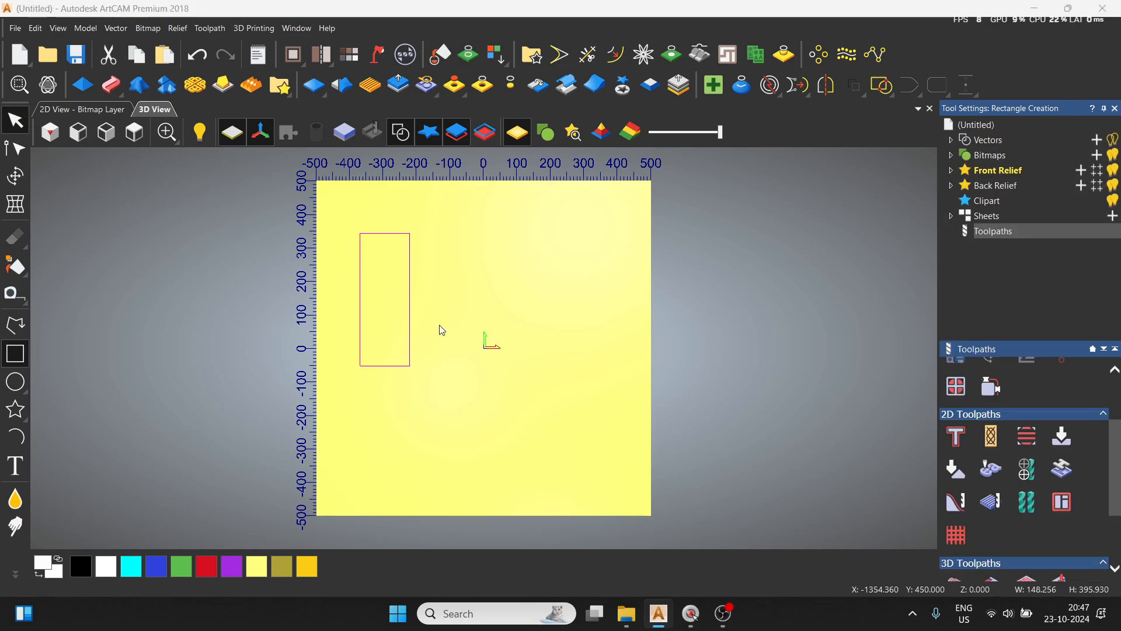
# Duplicate the tall rectangle, place the copy to the right of the original, and level the two with each other.
pyautogui.hotkey('ctrl', 'c')
pyautogui.hotkey('ctrl', 'v')
pyautogui.moveTo(408, 314); pyautogui.dragTo(519, 317)
pyautogui.keyDown('shift'); pyautogui.click(410, 313); pyautogui.keyUp('shift')
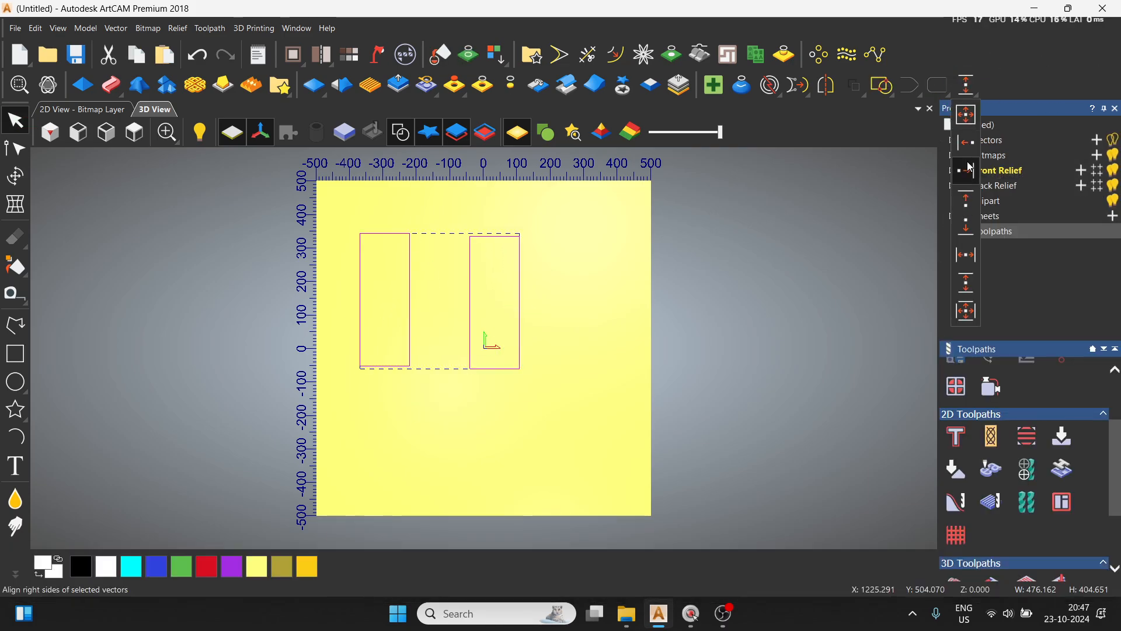
# Draw a horizontal crossbar rectangle about 370 mm by 110 mm overlapping both tall rectangles.
pyautogui.click(15, 354)
pyautogui.moveTo(373, 276); pyautogui.dragTo(498, 313)
pyautogui.click(1054, 434)
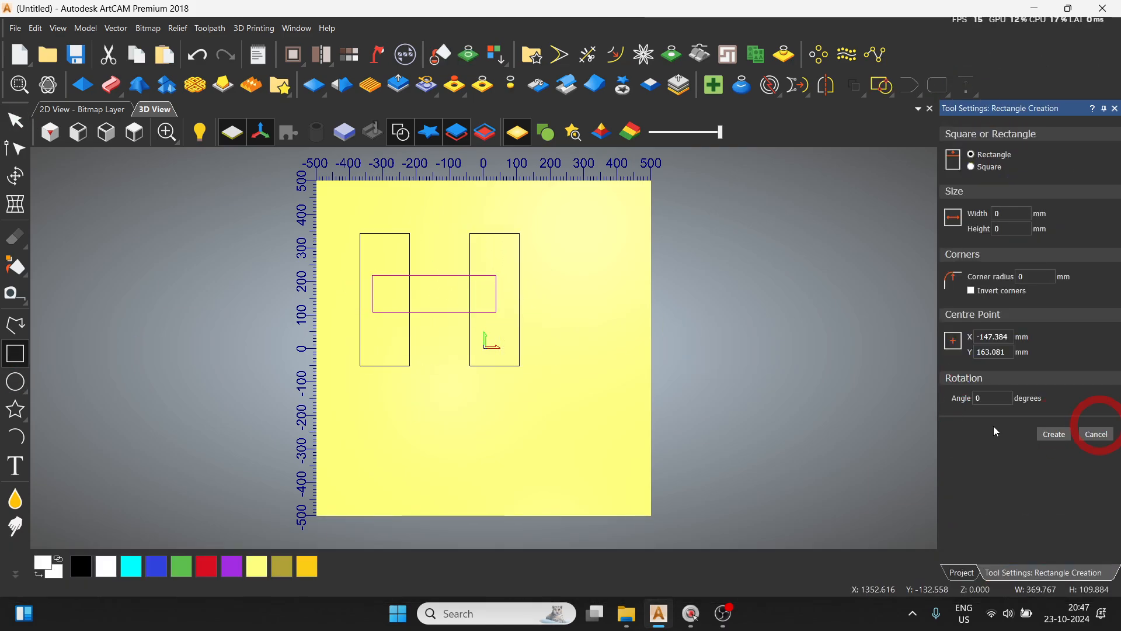
pyautogui.click(1097, 432)
# Align the vertical centres of the two tall rectangles with the crossbar, undoing the mistaken horizontal centring.
pyautogui.keyDown('shift'); pyautogui.click(411, 257); pyautogui.keyUp('shift')
pyautogui.click(968, 85)
pyautogui.click(967, 255)
pyautogui.hotkey('ctrl', 'z')
pyautogui.click(970, 87)
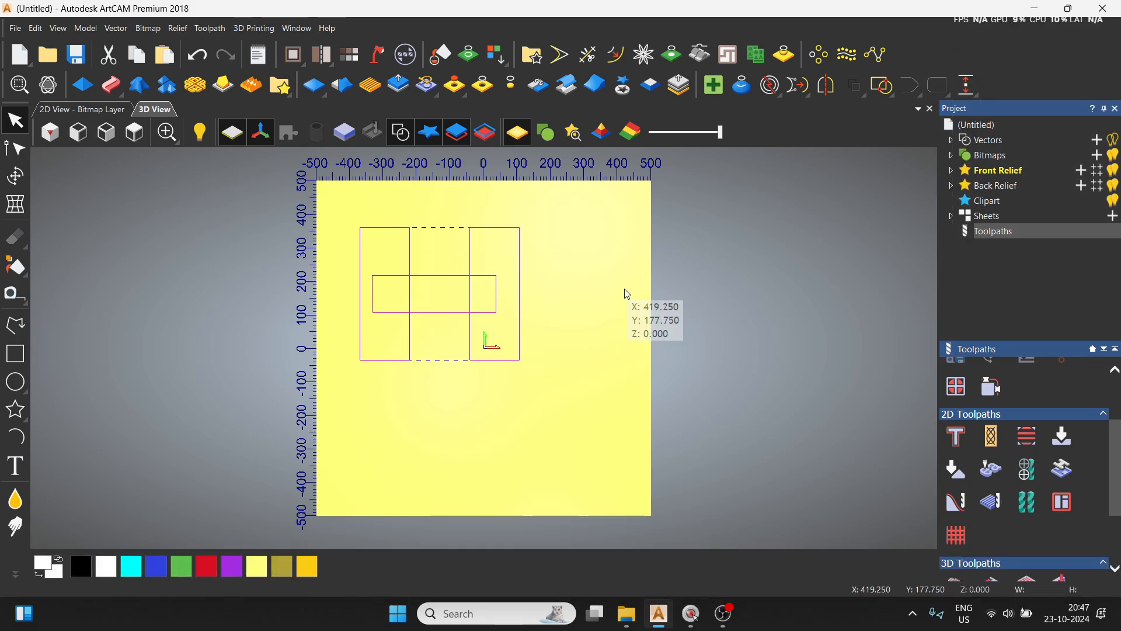
# Trim the crossbar ends and the inner upright segments at their intersections to form a single H outline.
pyautogui.scroll(1, 451, 324)
pyautogui.click(395, 271)
pyautogui.click(589, 58)
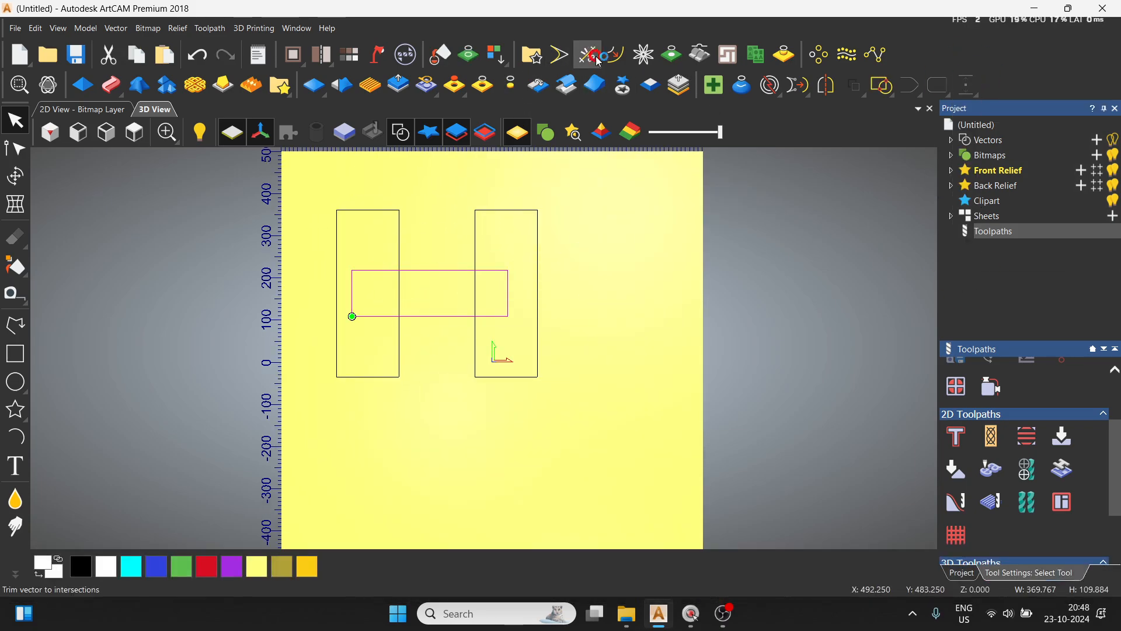
pyautogui.click(388, 273)
pyautogui.click(398, 293)
pyautogui.click(498, 271)
pyautogui.click(476, 297)
pyautogui.click(15, 120)
# Duplicate the complete H outline and place the copy below and to the right of the original.
pyautogui.scroll(-1, 408, 301)
pyautogui.moveTo(357, 250); pyautogui.dragTo(584, 421)
pyautogui.hotkey('ctrl', 'c')
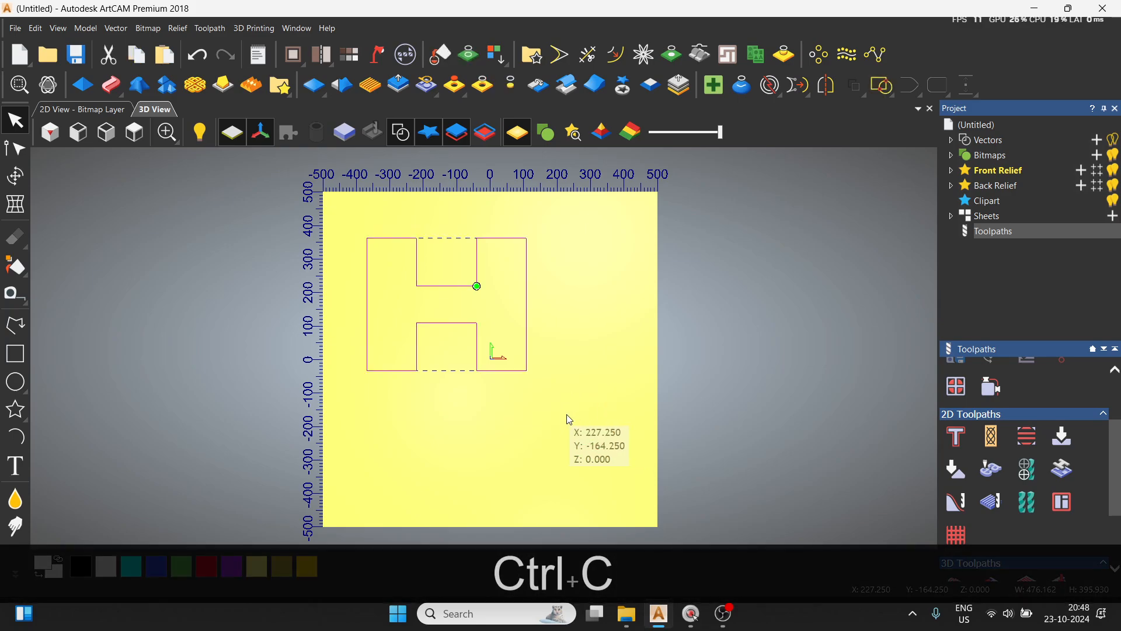
pyautogui.hotkey('ctrl', 'v')
pyautogui.moveTo(529, 351); pyautogui.dragTo(620, 501)
# Scale both H outlines down together to about 392 mm by 326 mm each.
pyautogui.moveTo(334, 227); pyautogui.dragTo(672, 555)
pyautogui.press('t')
pyautogui.moveTo(619, 520); pyautogui.dragTo(575, 470)
pyautogui.click(682, 448)
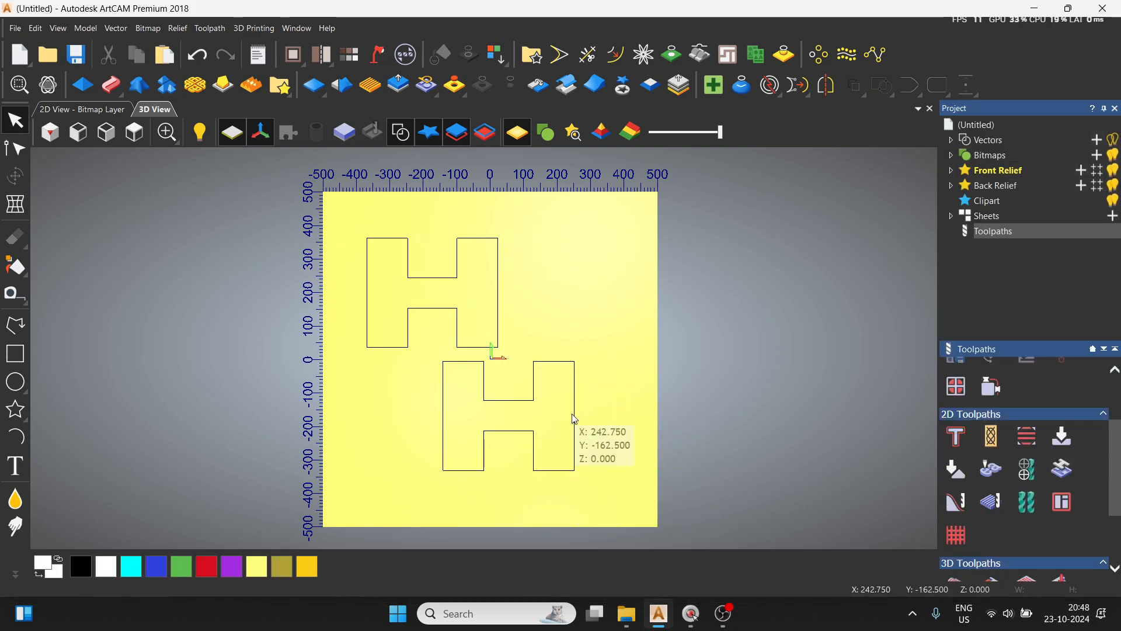
# Move the copied H toward the model's lower-right corner and the original H toward its upper-left corner.
pyautogui.click(575, 421)
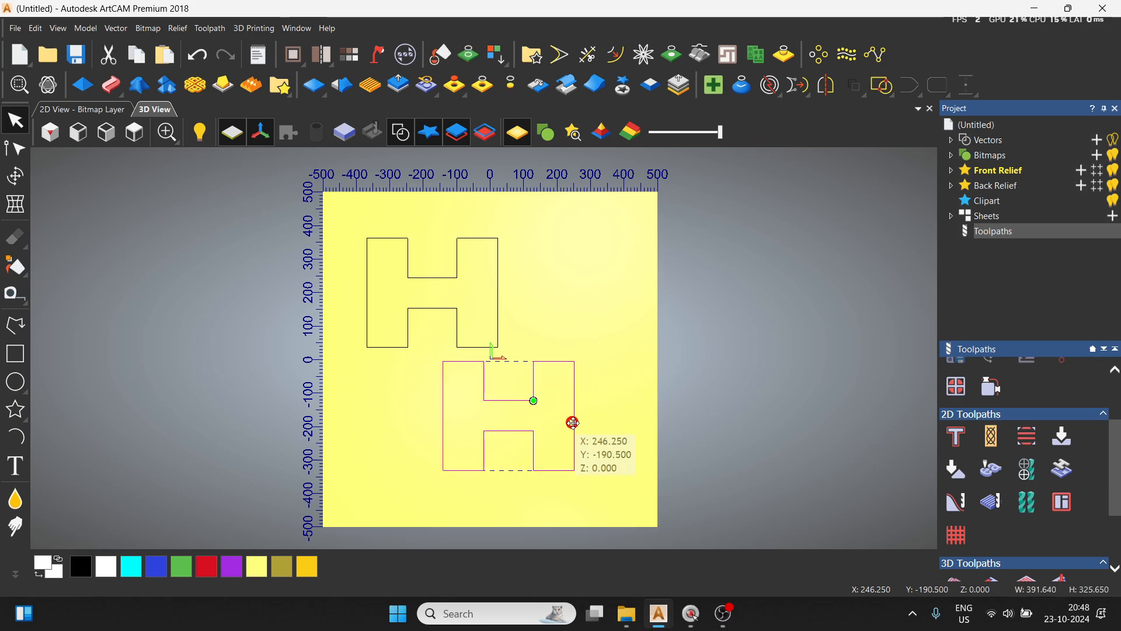
pyautogui.moveTo(575, 431); pyautogui.dragTo(612, 470)
pyautogui.click(497, 323)
pyautogui.moveTo(498, 328); pyautogui.dragTo(479, 316)
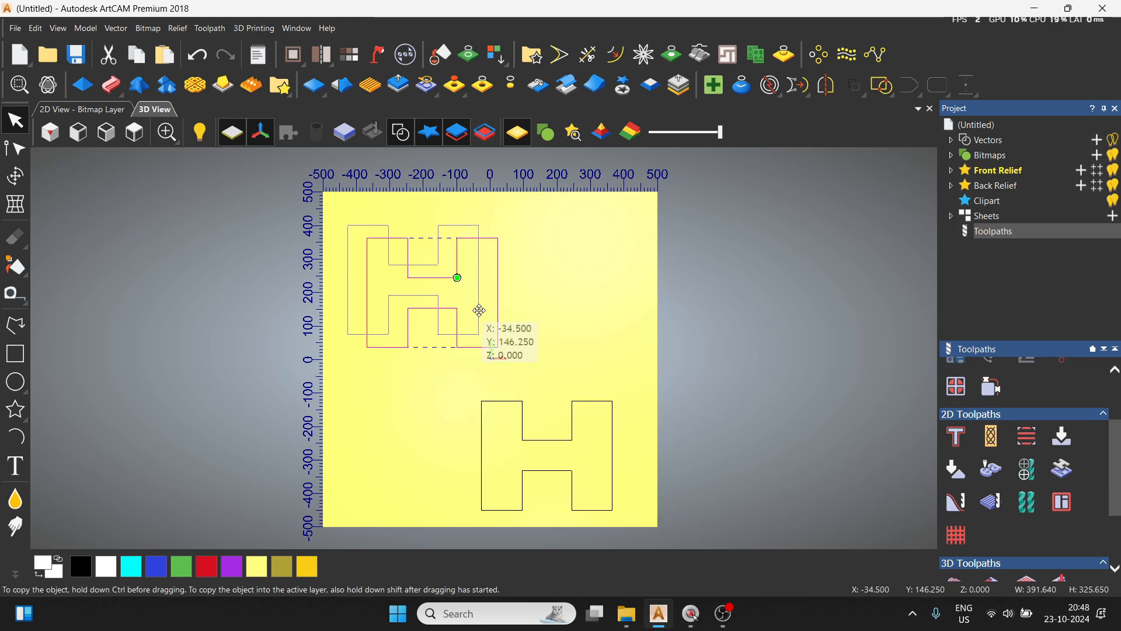
pyautogui.click(591, 358)
pyautogui.hotkey('ctrl', 'a')
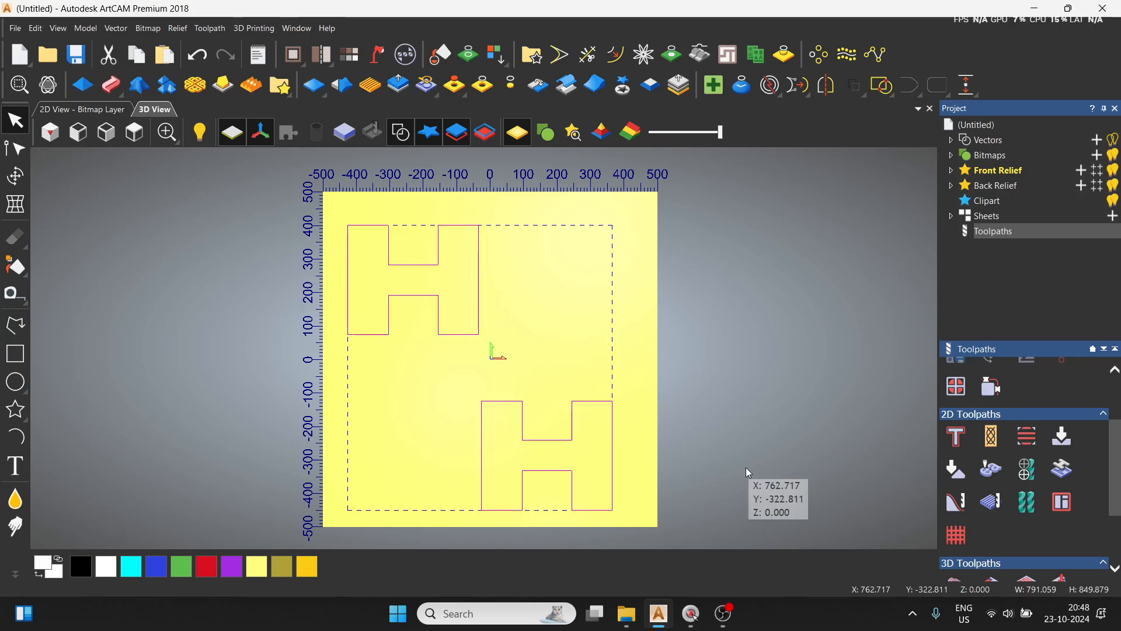
pyautogui.click(745, 467)
pyautogui.moveTo(310, 193); pyautogui.dragTo(660, 532)
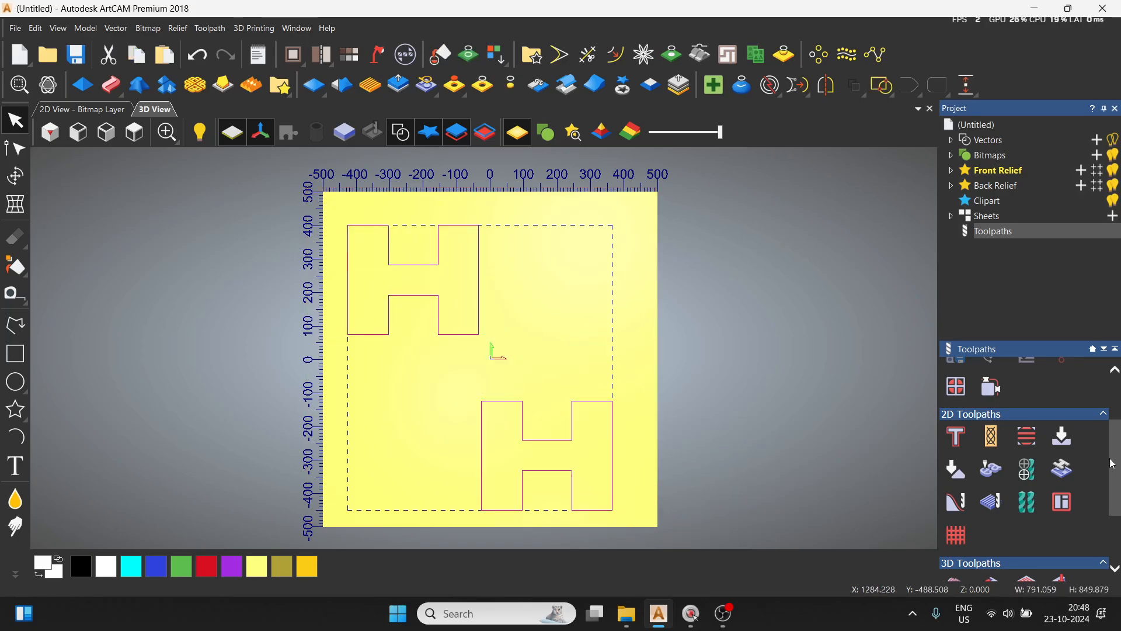
pyautogui.click(786, 432)
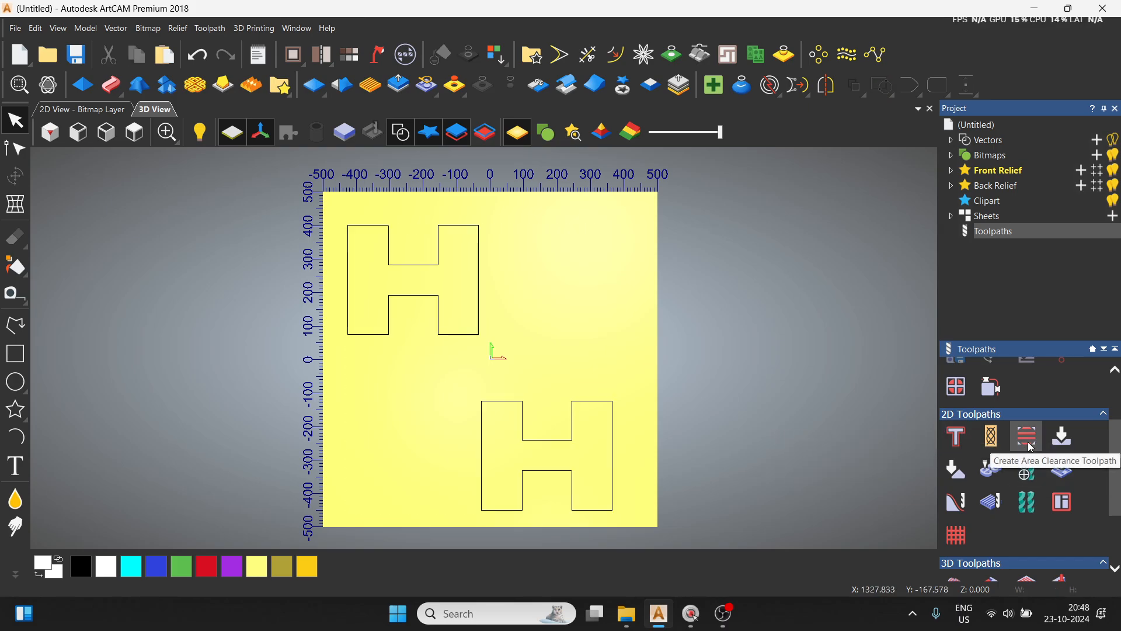
# Start the Inlay Wizard and open the Female Pocket settings beside the model.
pyautogui.click(1065, 470)
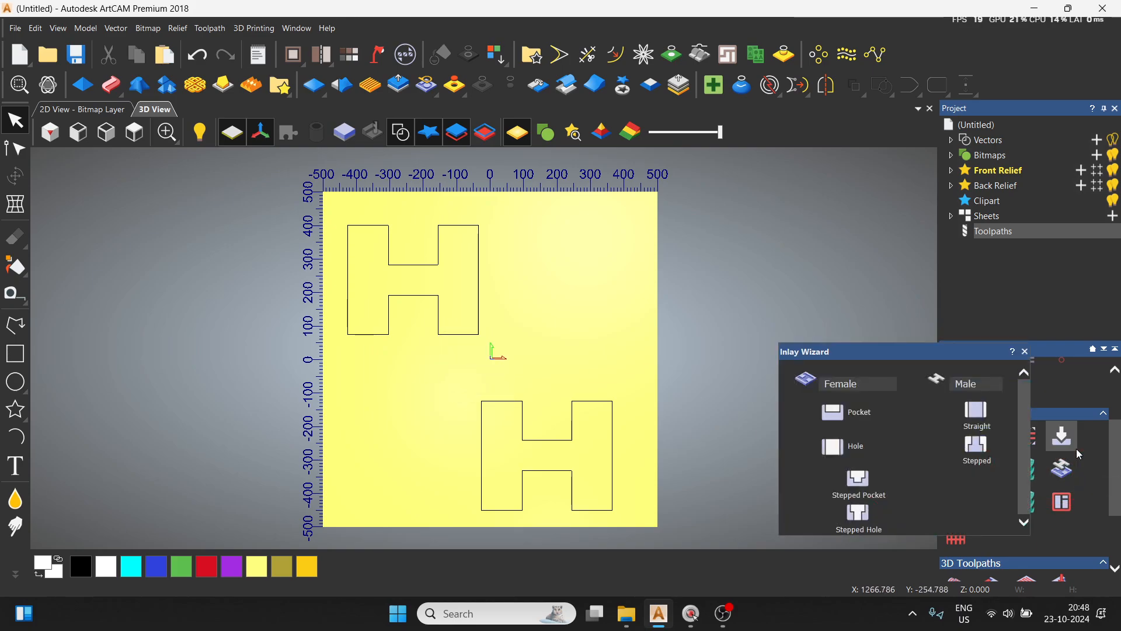
pyautogui.moveTo(915, 354); pyautogui.dragTo(834, 158)
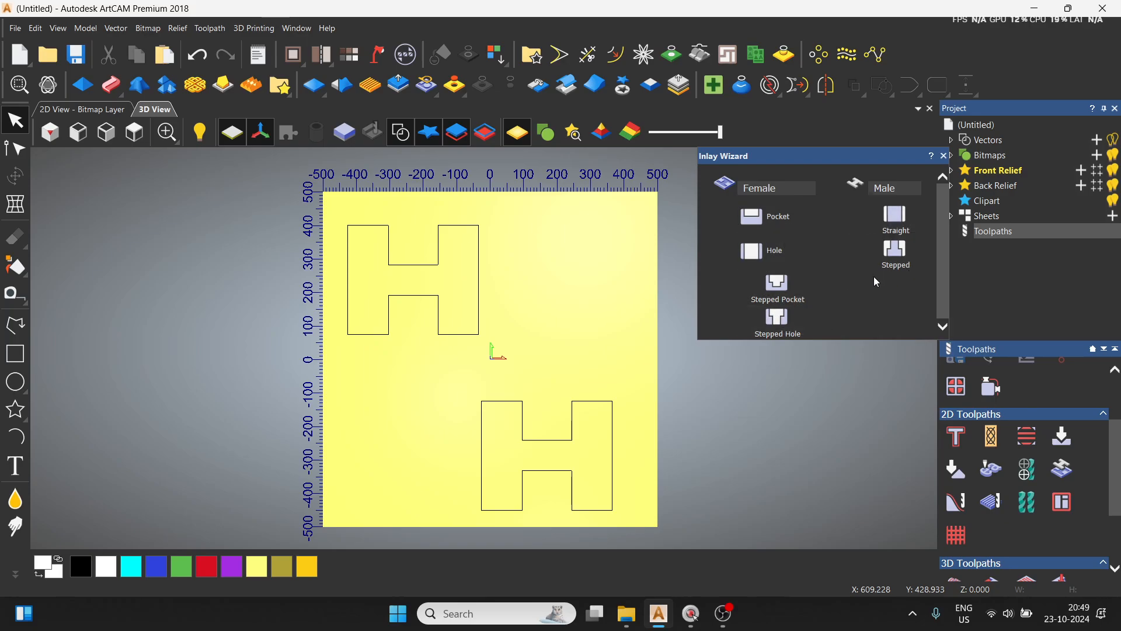
pyautogui.click(776, 226)
pyautogui.moveTo(816, 167); pyautogui.dragTo(164, 158)
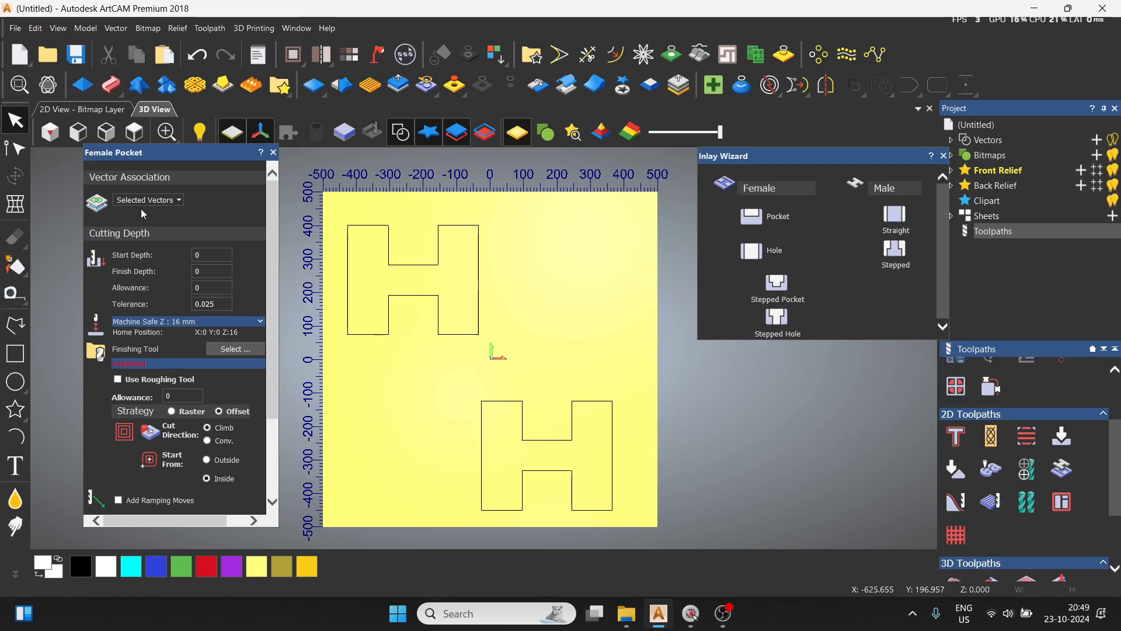
# Use the upper-left H as the pocket vector and set the finish depth to 10 mm.
pyautogui.click(418, 265)
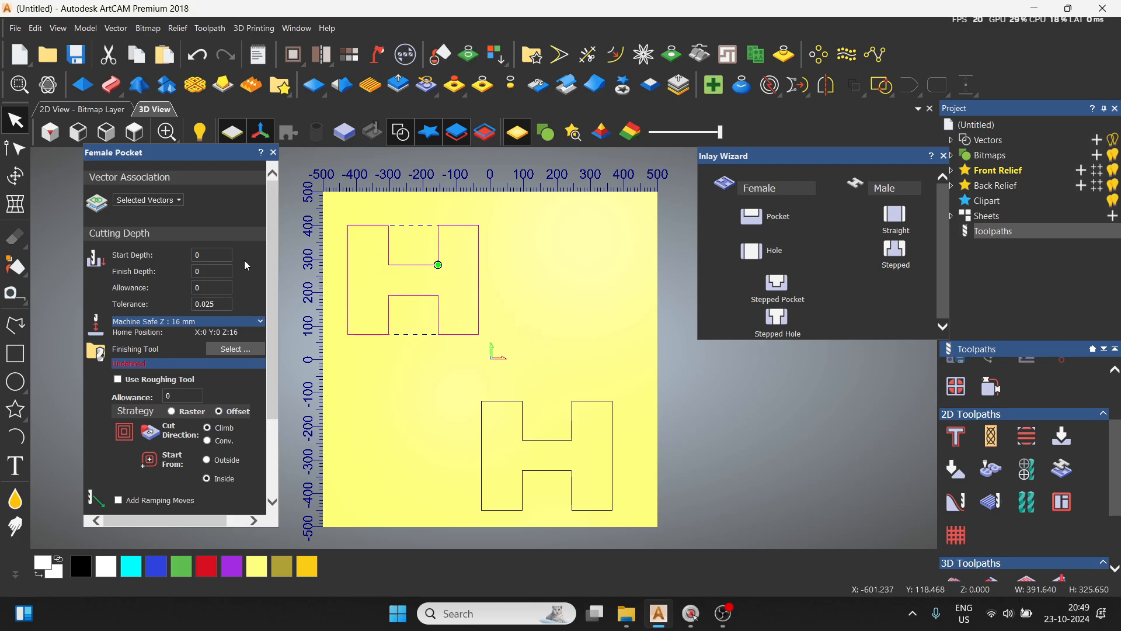
pyautogui.moveTo(272, 233); pyautogui.dragTo(272, 252)
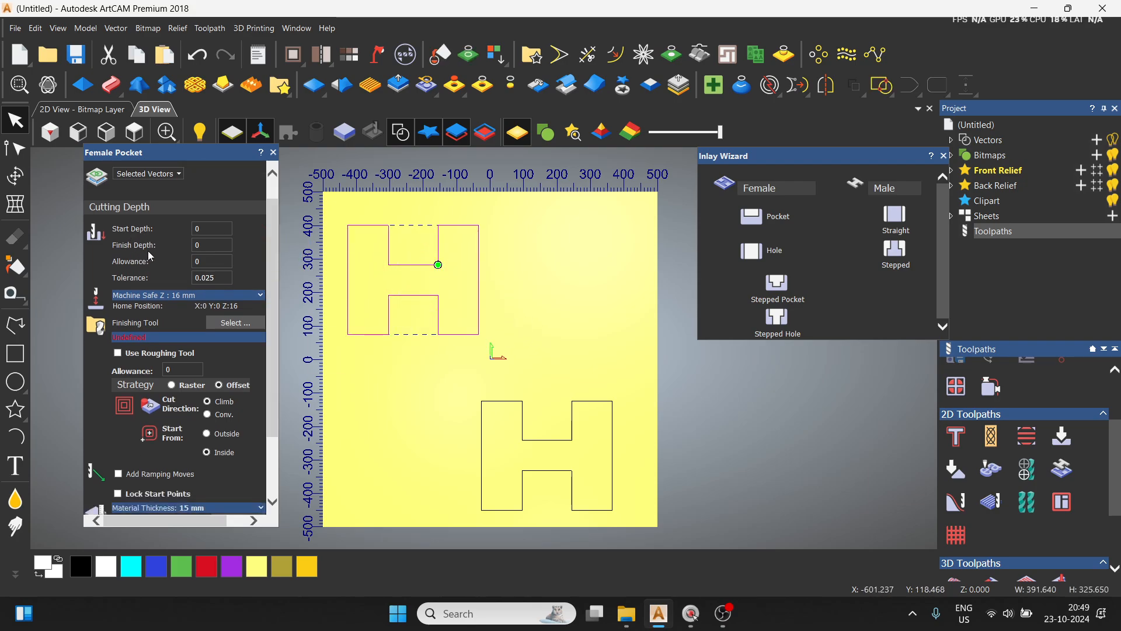
pyautogui.press('BackSpace')
pyautogui.write('10')
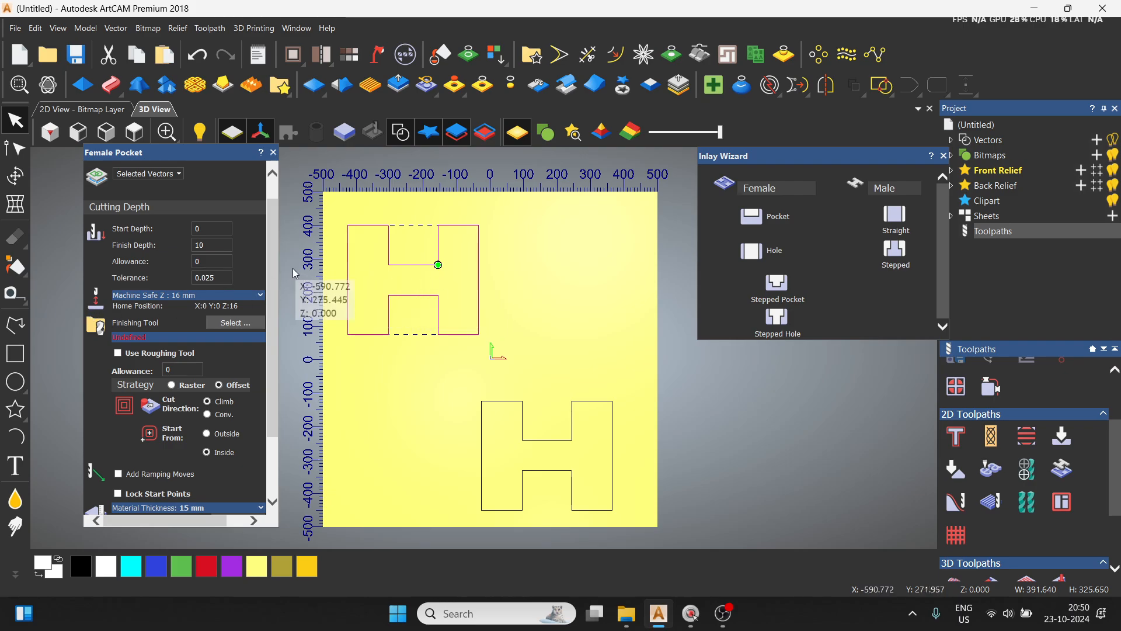
# Choose End Mill 10 mm from the Wood or Plastic tools as the pocket's finishing tool.
pyautogui.scroll(-3, 277, 260)
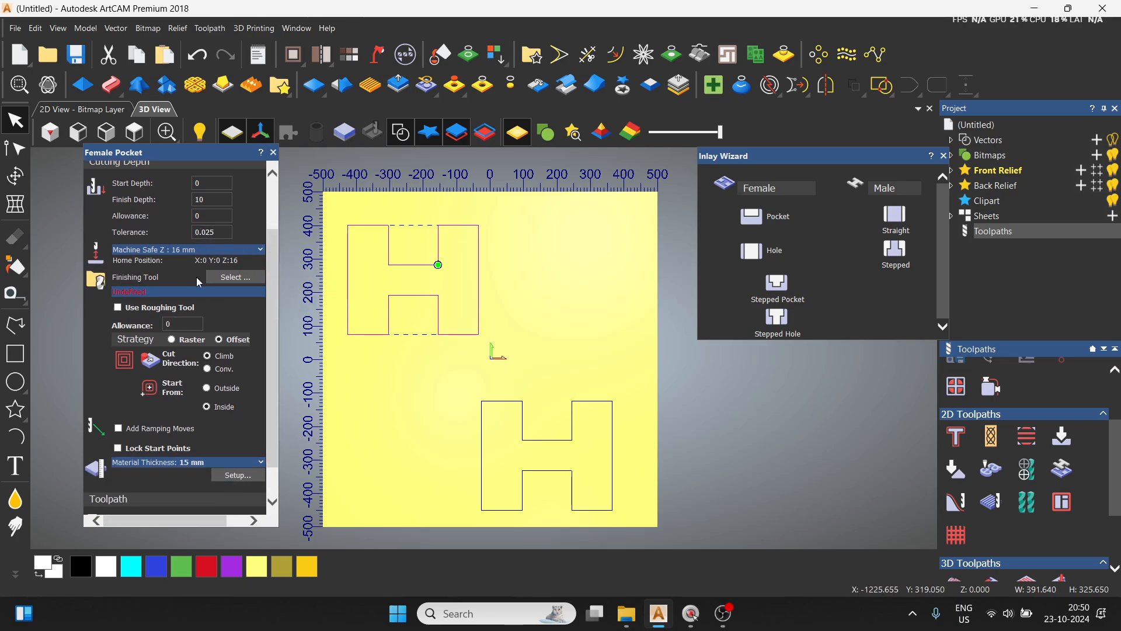
pyautogui.click(234, 278)
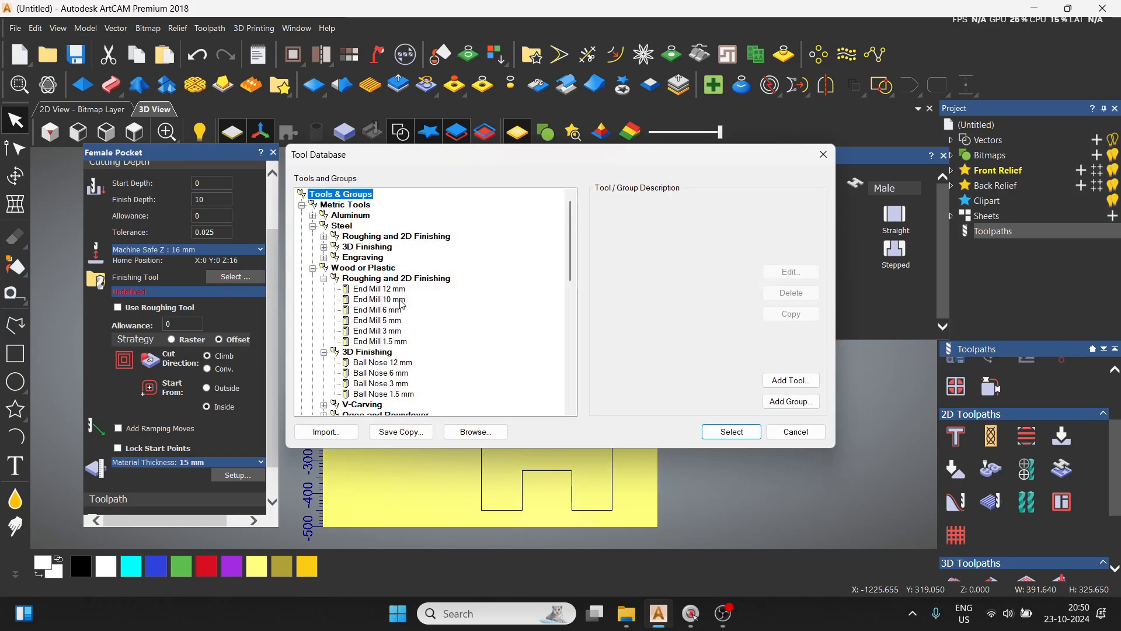
pyautogui.click(390, 300)
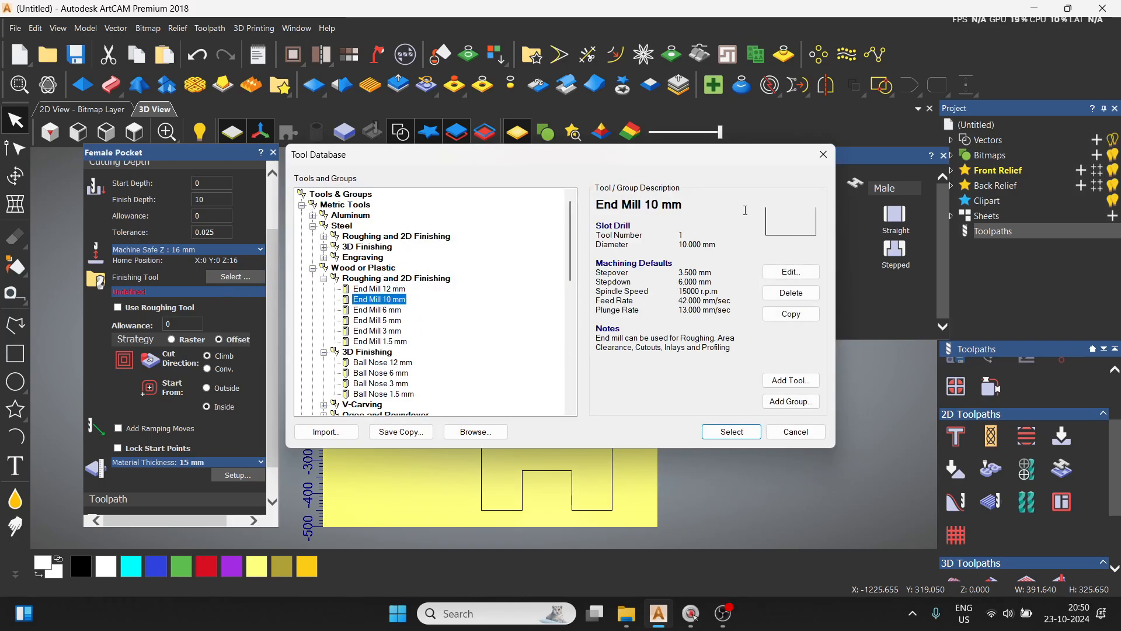
pyautogui.click(732, 432)
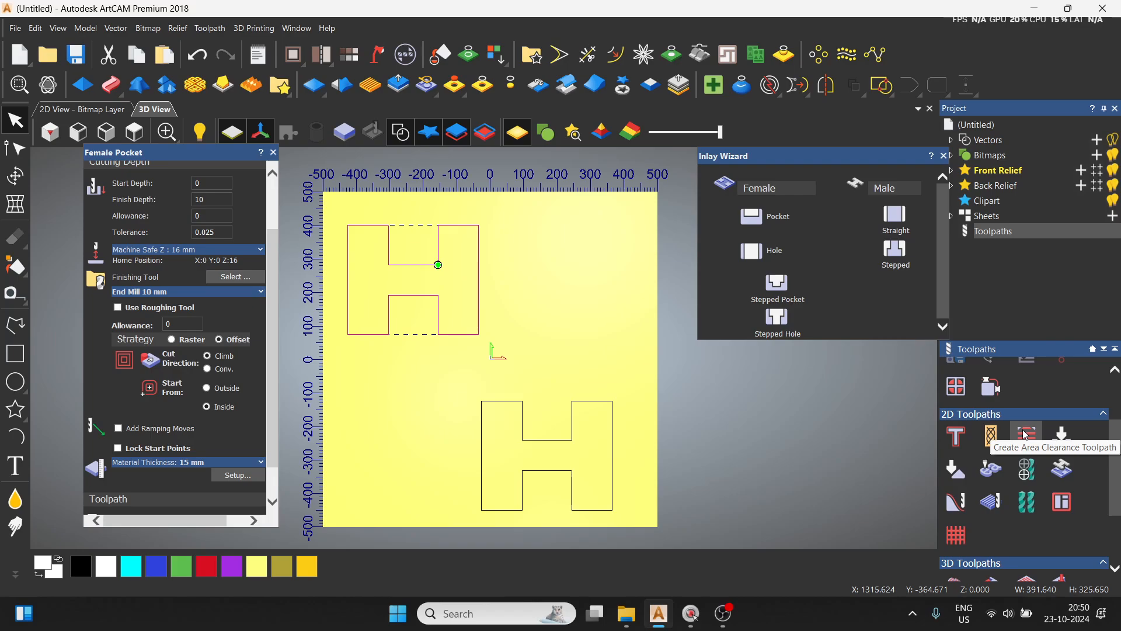
# Set the female pocket's machining strategy to Raster with a 45-degree angle.
pyautogui.click(170, 340)
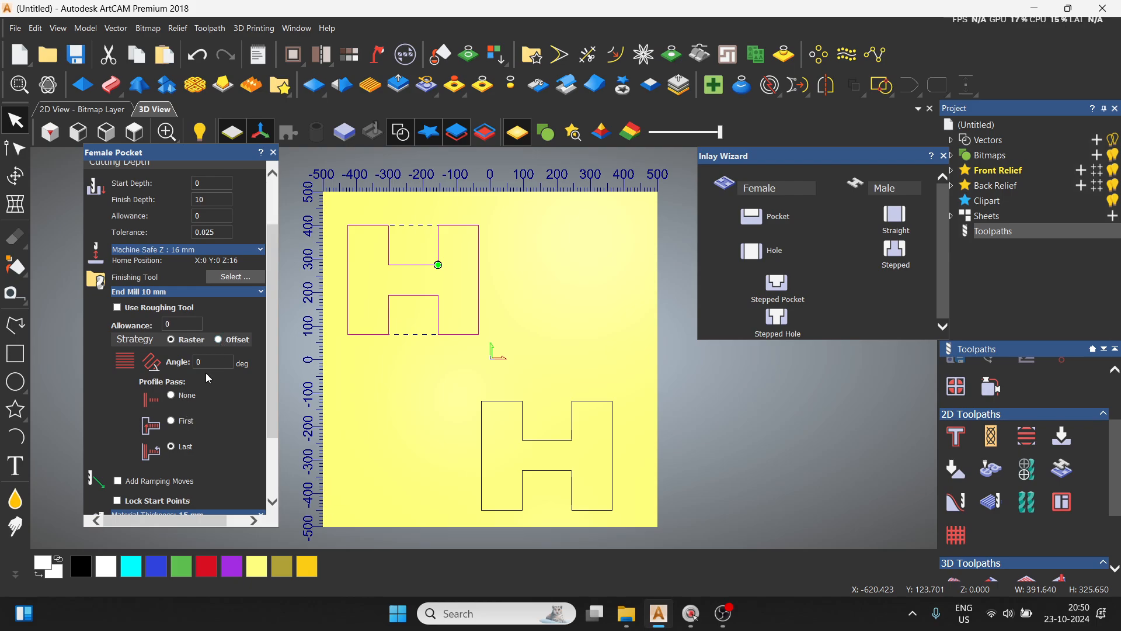
pyautogui.press('BackSpace')
pyautogui.write('45')
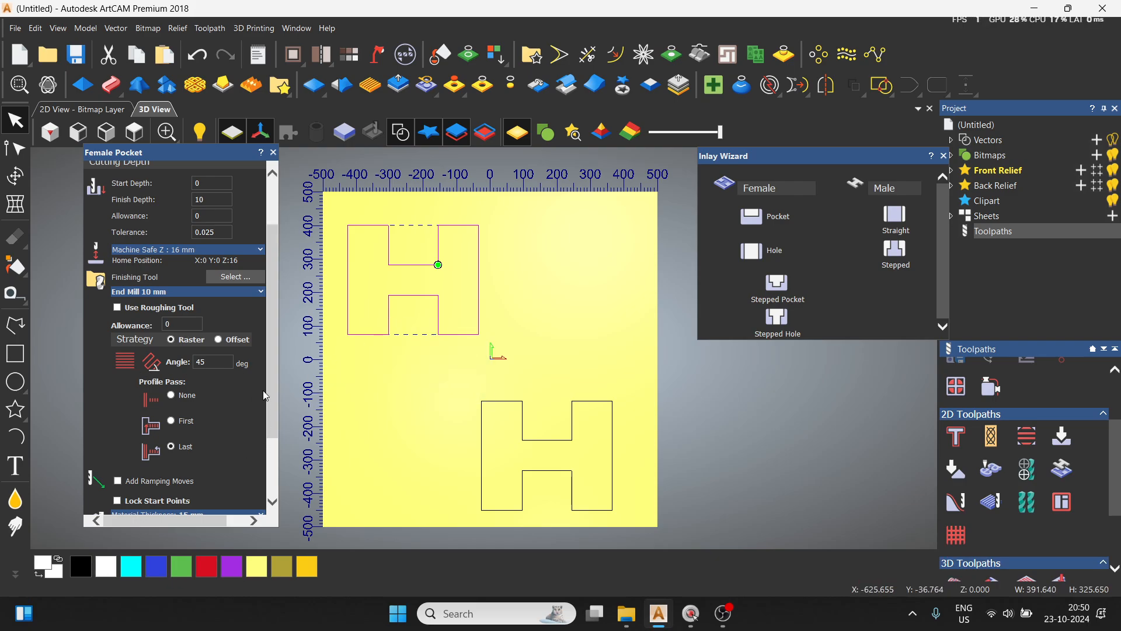
# Accept the material setup with a 15 mm thickness and calculate the female pocket toolpath.
pyautogui.moveTo(276, 370); pyautogui.dragTo(264, 402)
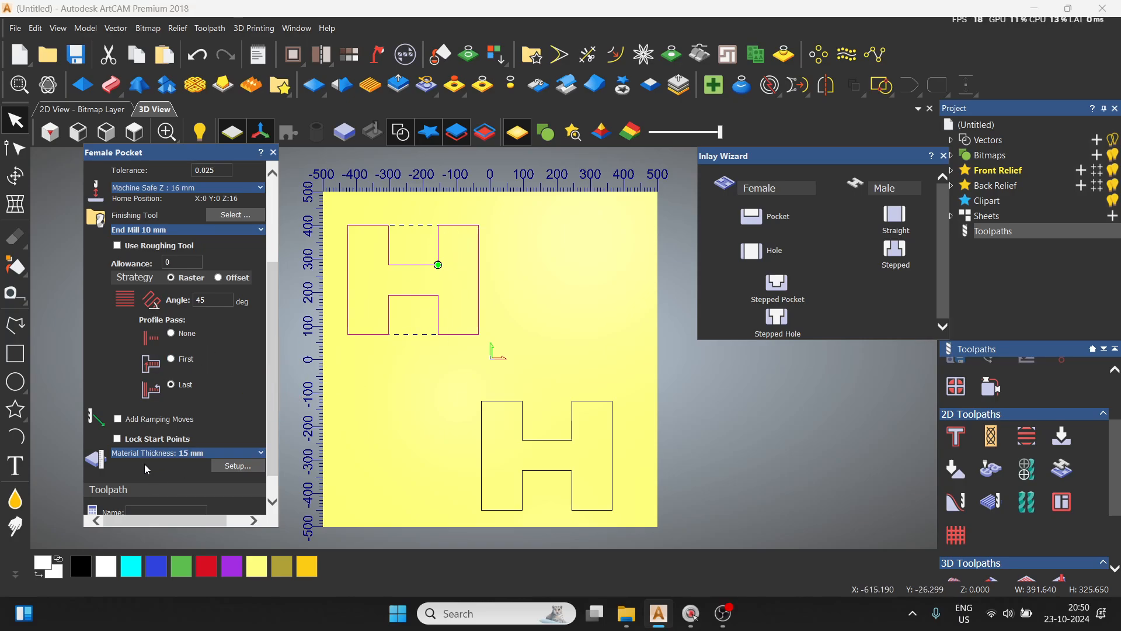
pyautogui.click(241, 466)
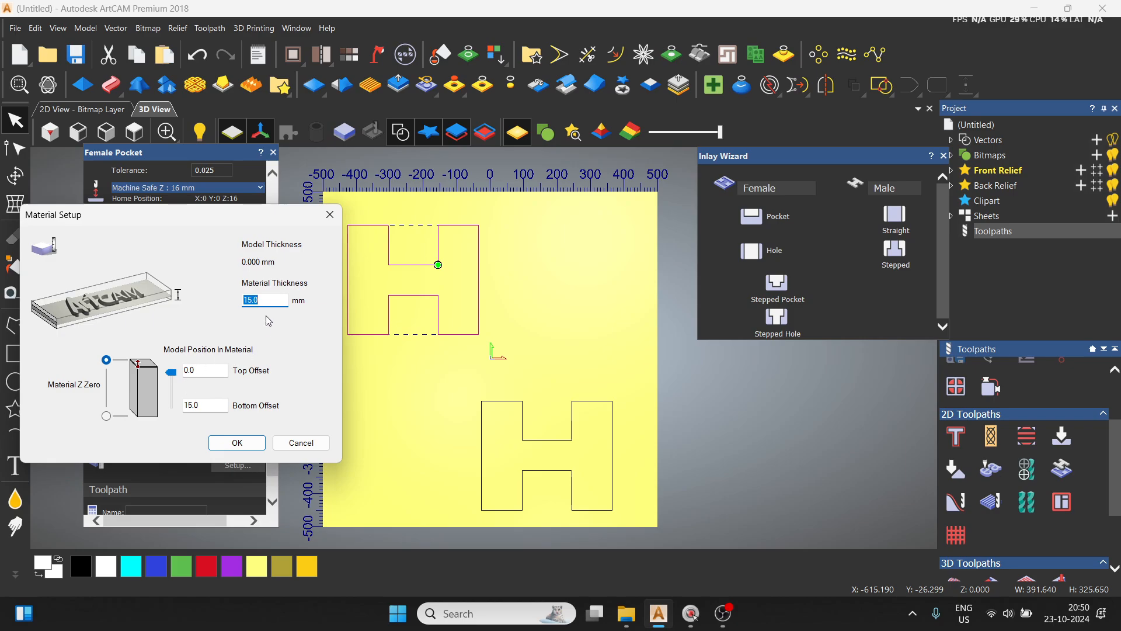
pyautogui.click(237, 443)
pyautogui.scroll(-2, 264, 410)
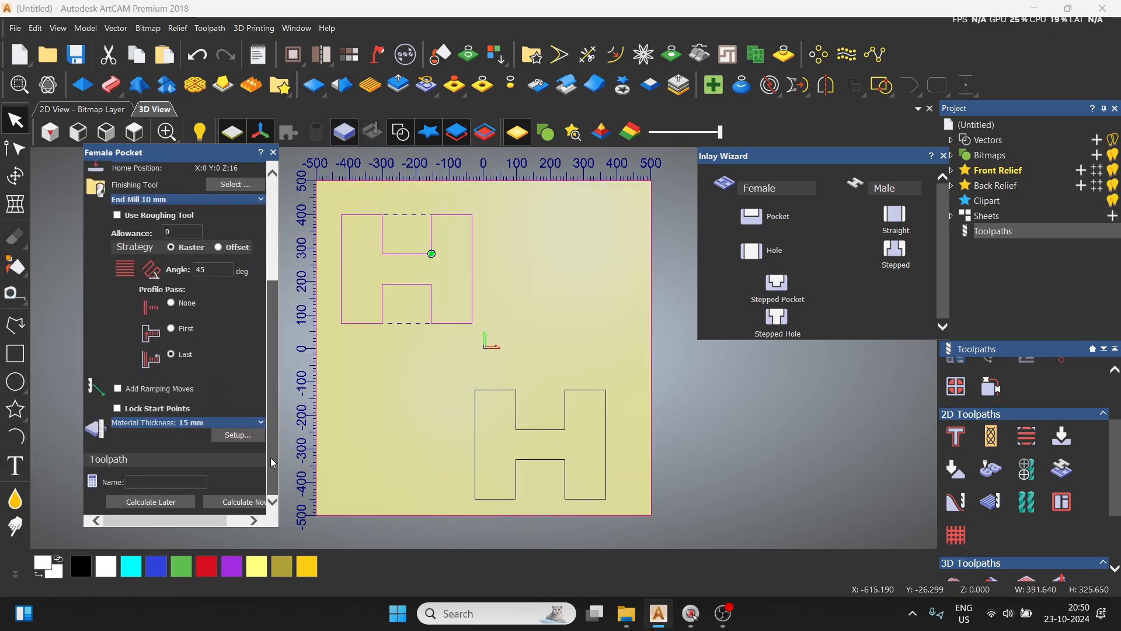
pyautogui.click(238, 504)
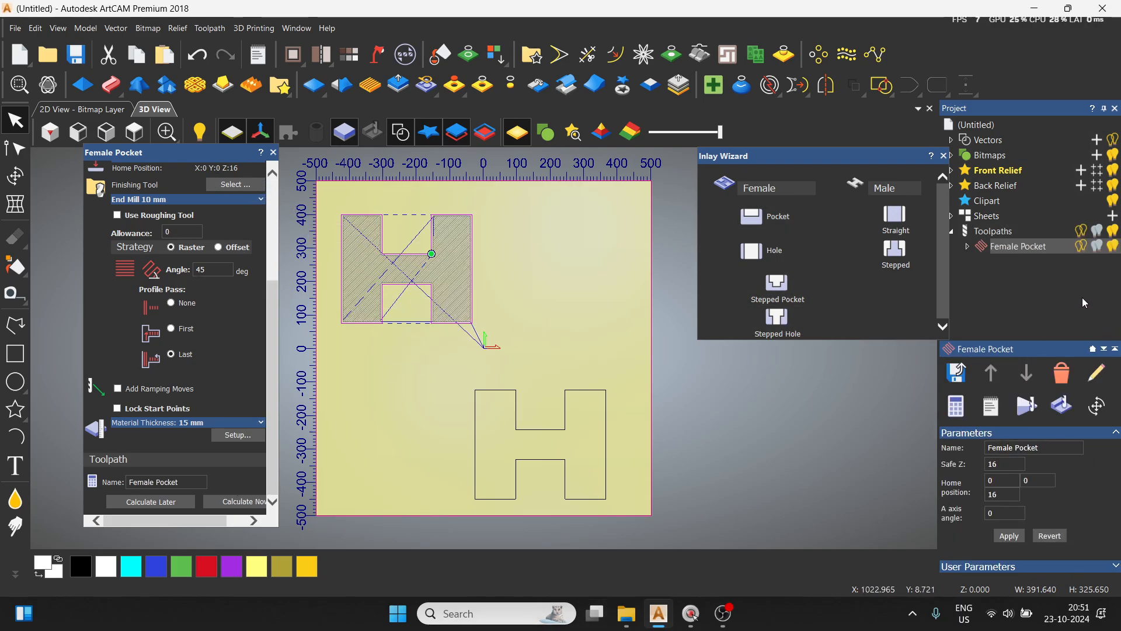
# Simulate the Female Pocket toolpath on the whole model at Standard resolution and close the pocket settings.
pyautogui.click(1028, 404)
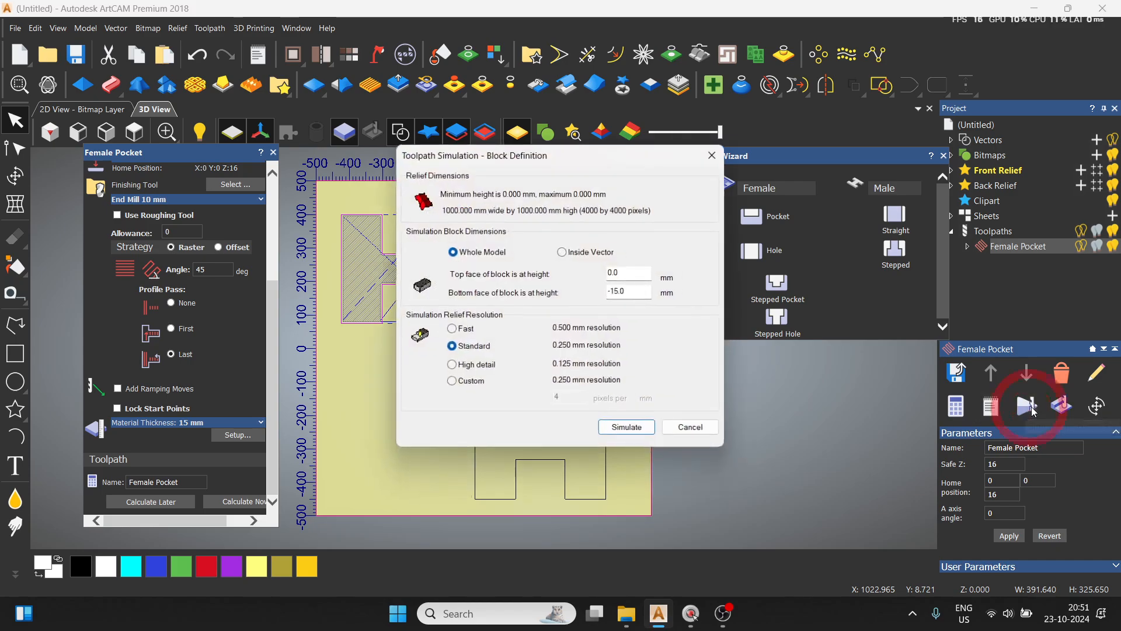
pyautogui.click(648, 429)
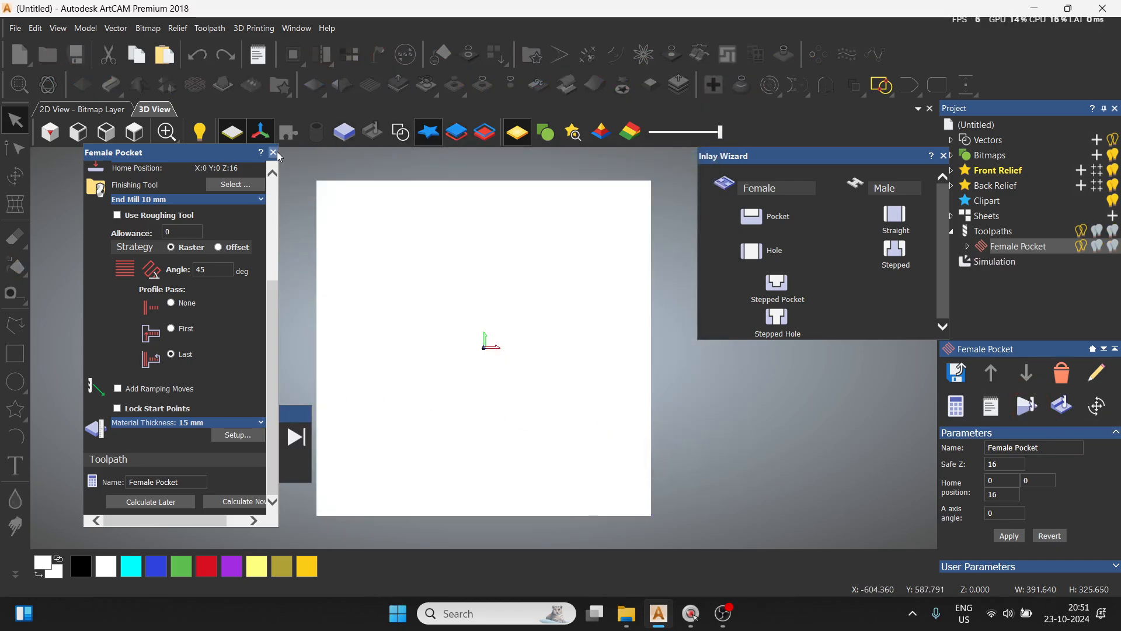
pyautogui.click(273, 153)
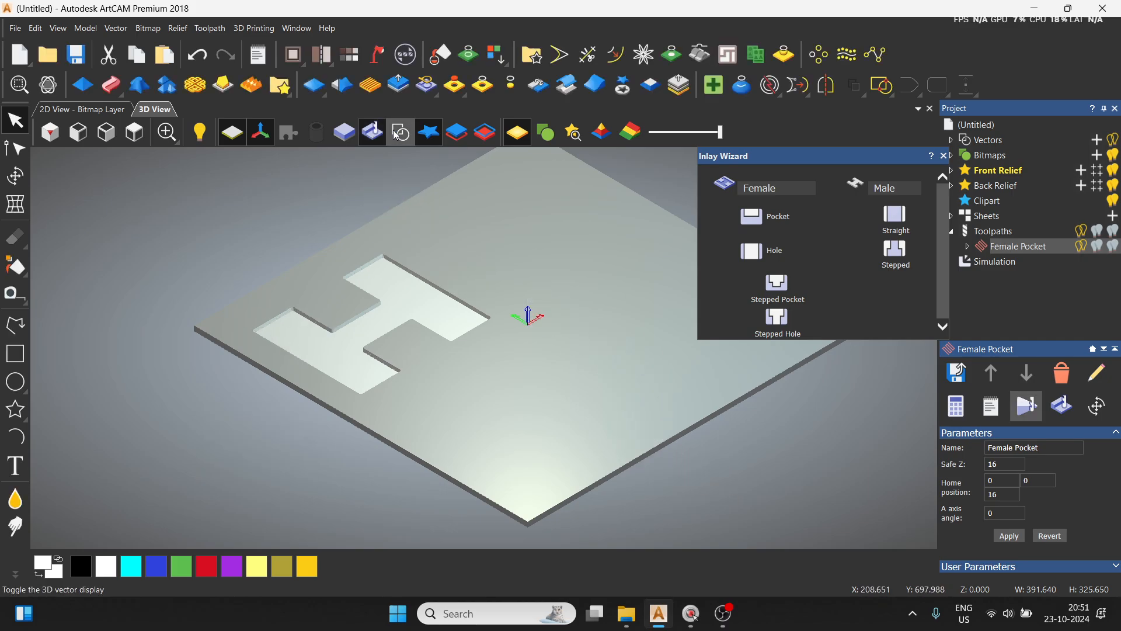
# Show the vectors over the simulated block and select the second, unmachined H outline.
pyautogui.click(402, 133)
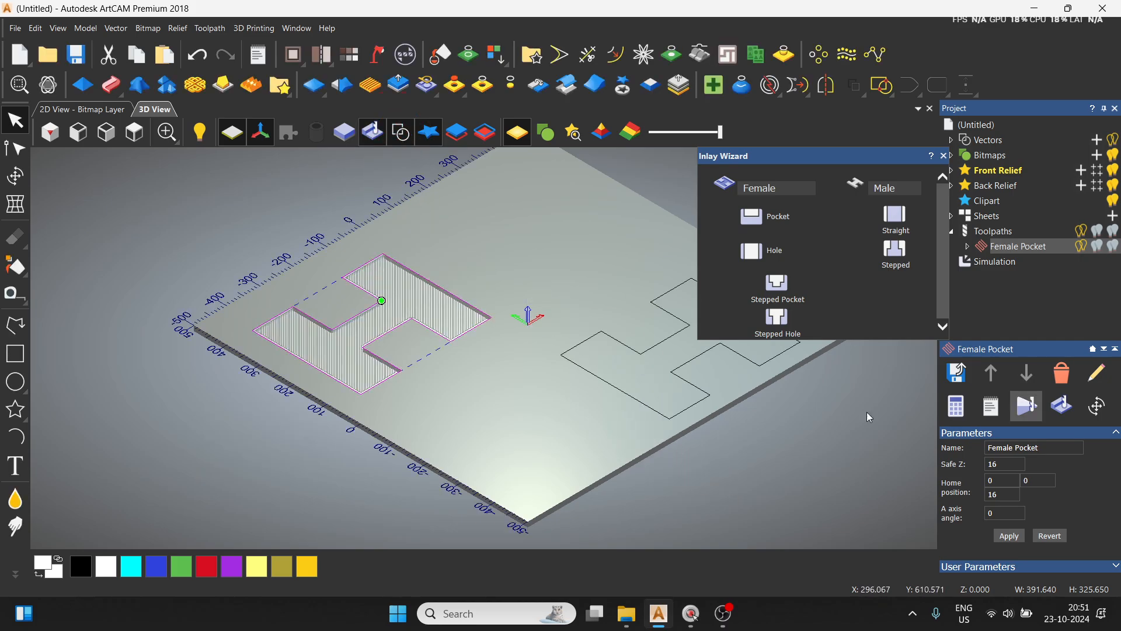
pyautogui.click(642, 351)
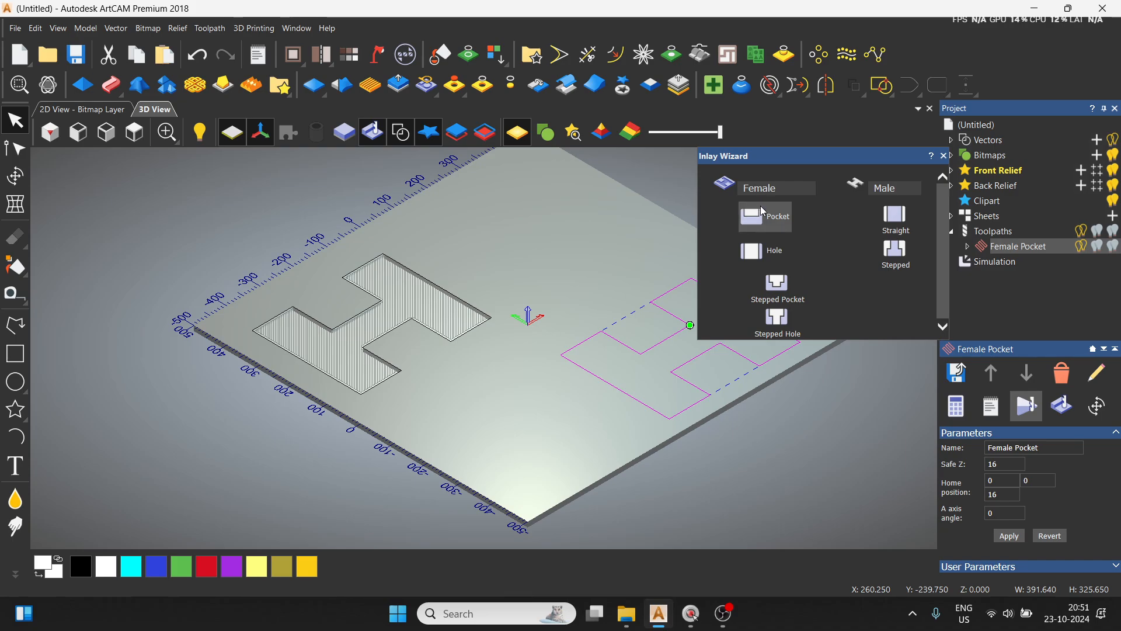
# Start a straight male inlay for the selected H outline and set its finish depth to 10.
pyautogui.click(889, 219)
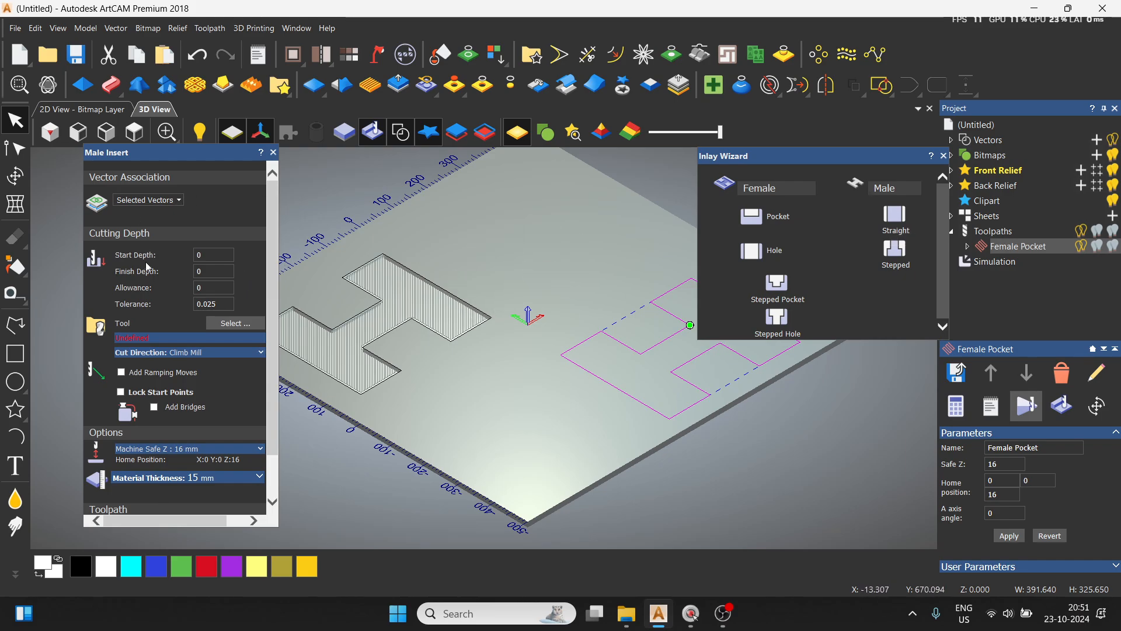
pyautogui.click(228, 270)
pyautogui.press('BackSpace')
pyautogui.write('10')
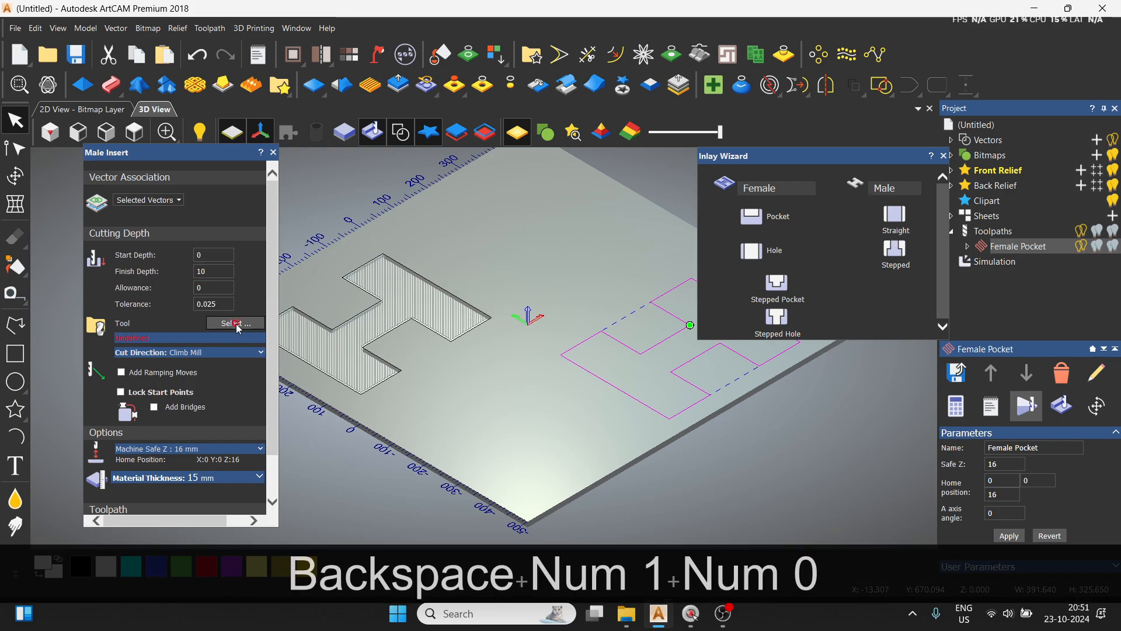
# Choose the End Mill 10 mm from the wood or plastic roughing tools for the male insert.
pyautogui.click(239, 328)
pyautogui.click(379, 299)
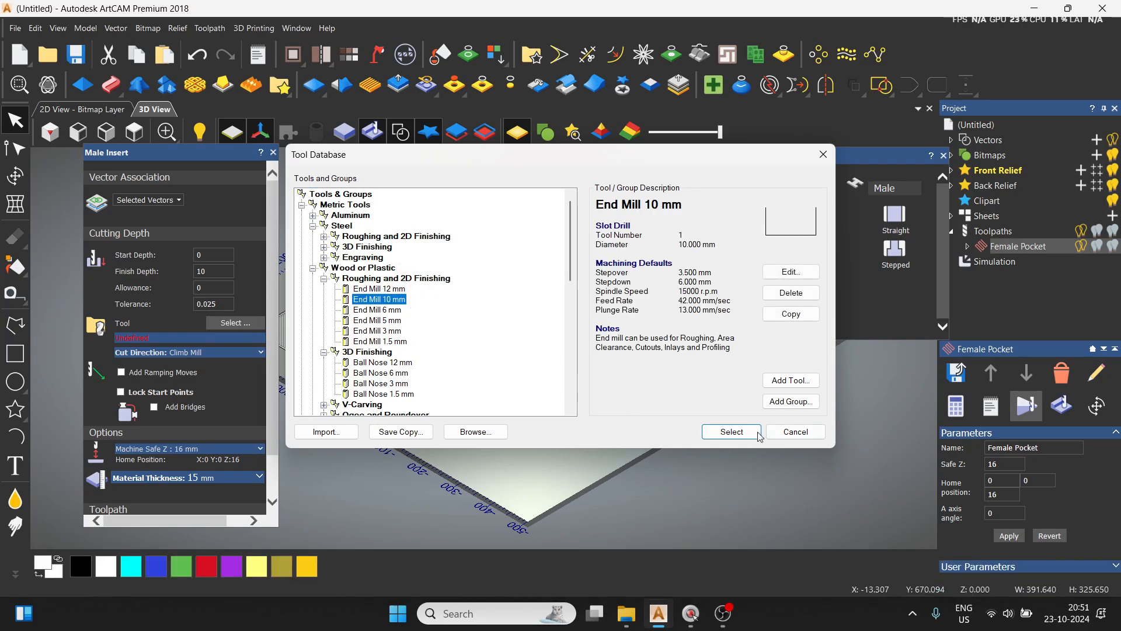
pyautogui.click(737, 432)
# Set the male insert tool's feed rate to 150 mm/sec and plunge rate to 100 mm/sec.
pyautogui.click(260, 339)
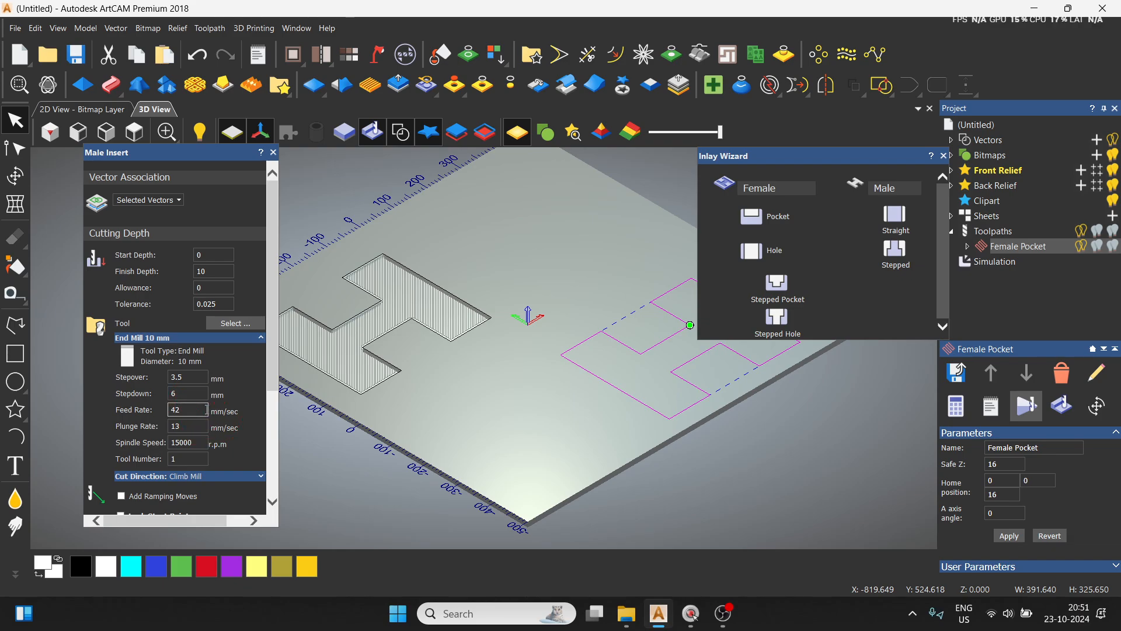
pyautogui.press('BackSpace')
pyautogui.press('BackSpace')
pyautogui.press('BackSpace')
pyautogui.write('150')
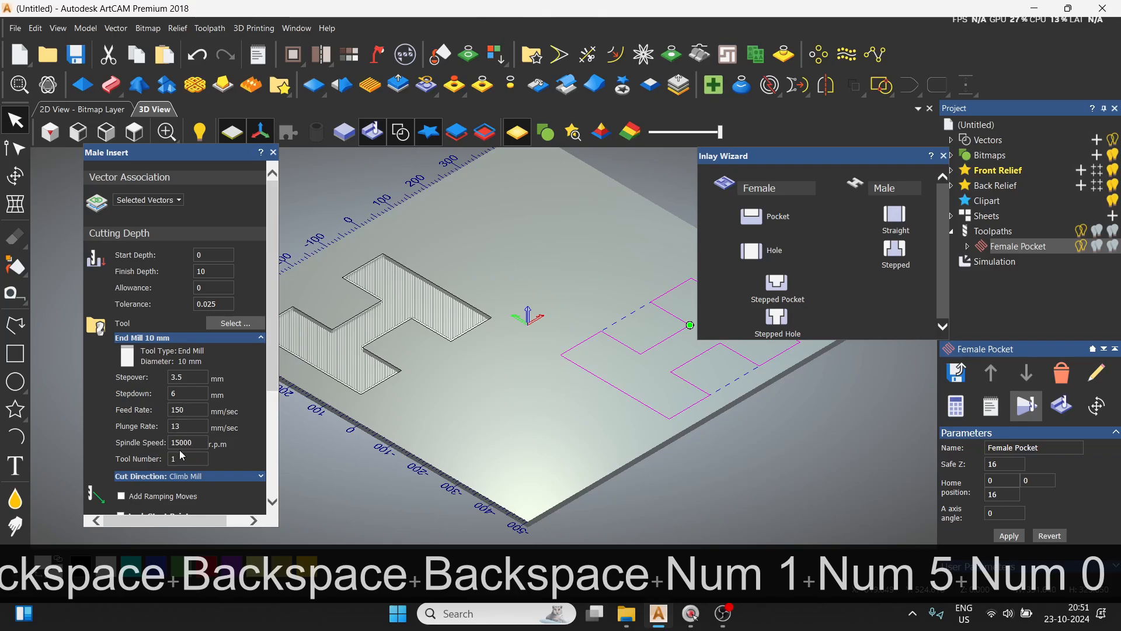
pyautogui.press('BackSpace')
pyautogui.press('BackSpace')
pyautogui.press('BackSpace')
pyautogui.write('100')
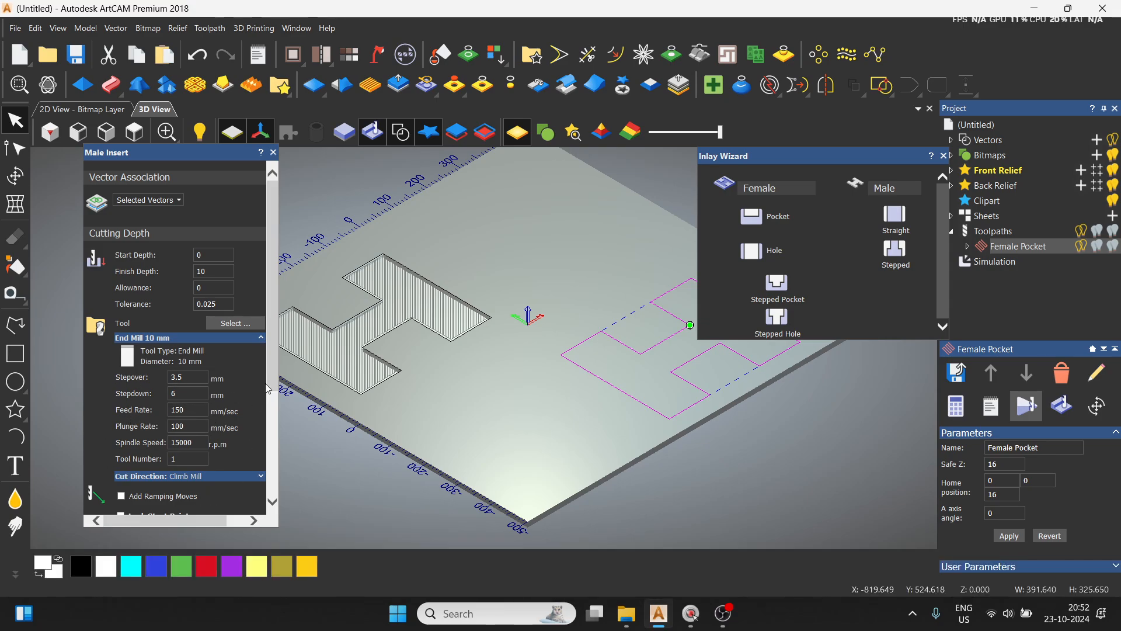
# Calculate the male insert toolpath with the 15 mm material thickness and close its settings.
pyautogui.scroll(-5, 275, 456)
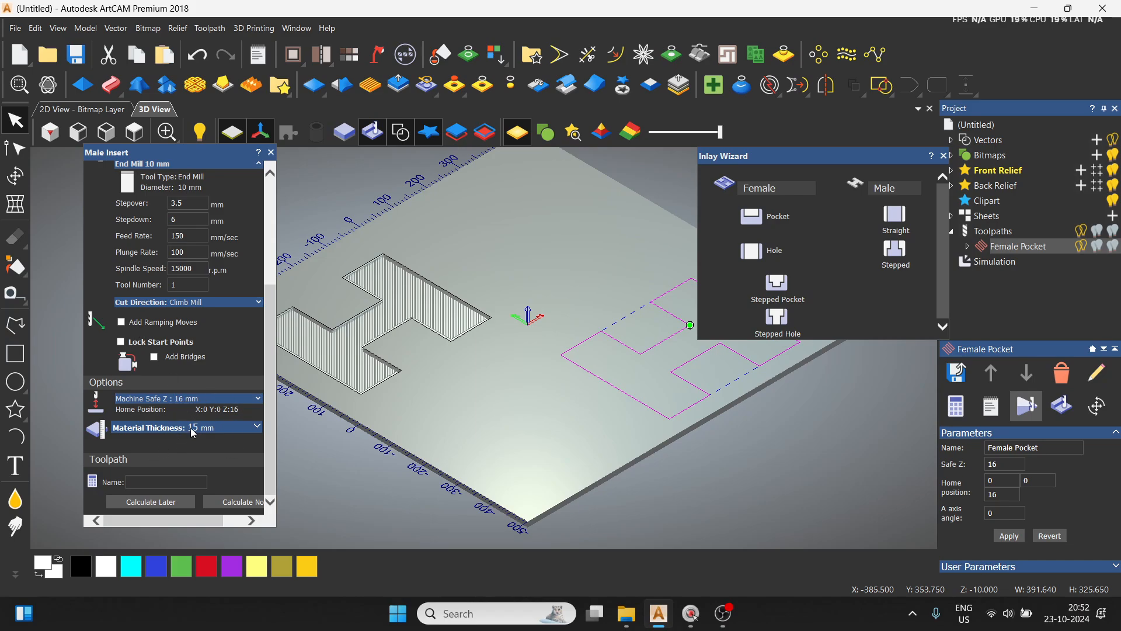
pyautogui.click(235, 502)
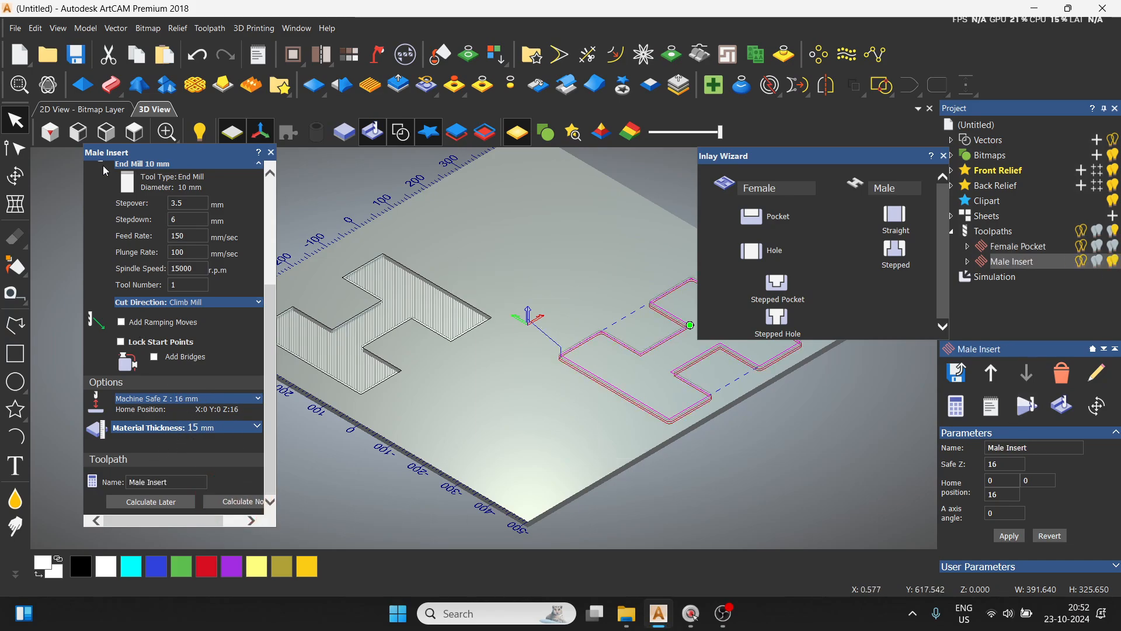
pyautogui.click(272, 153)
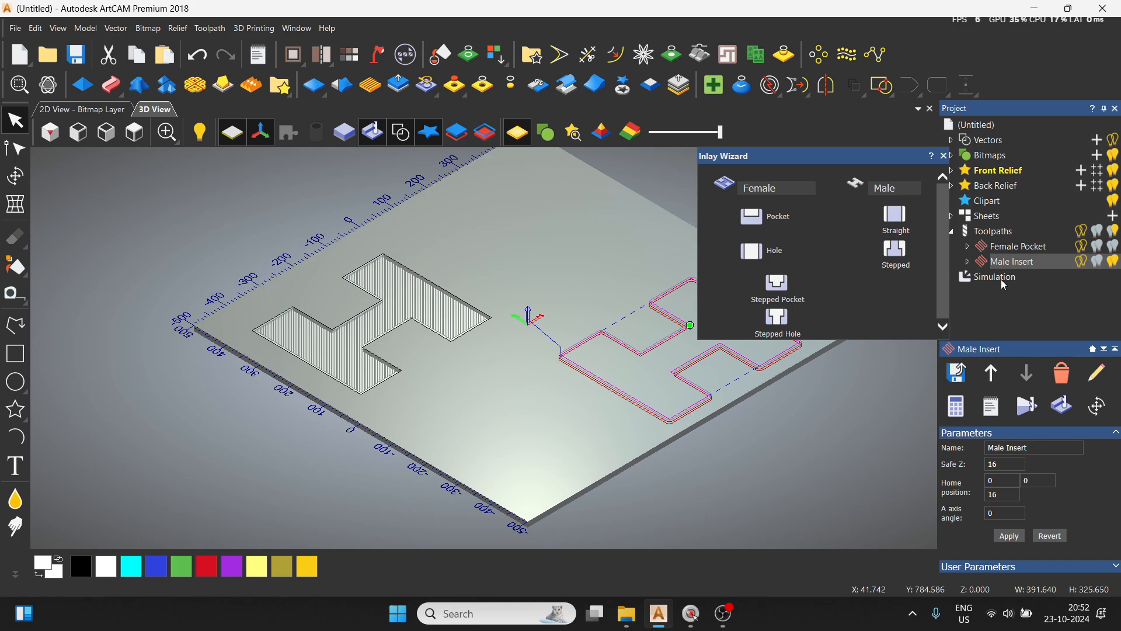
# Simulate the Male Insert toolpath and move the Inlay Wizard off the simulated block.
pyautogui.click(1001, 278)
pyautogui.click(1006, 262)
pyautogui.click(1026, 407)
pyautogui.click(269, 437)
pyautogui.moveTo(820, 151); pyautogui.dragTo(952, 192)
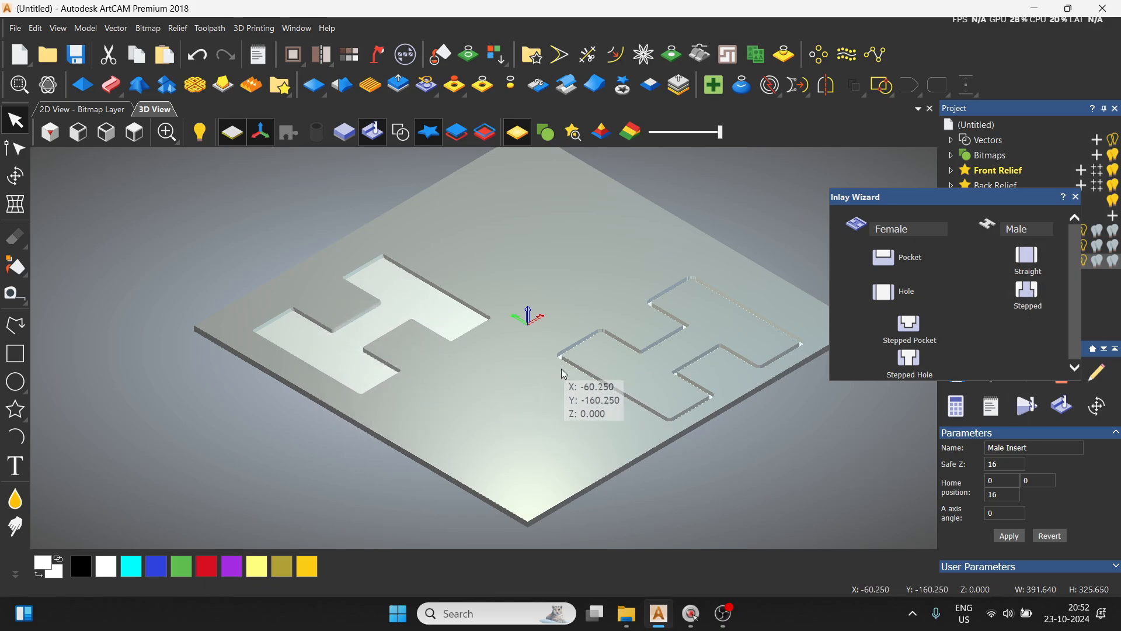
# Examine the corners and edges of the simulated female pocket and male insert from several angles.
pyautogui.scroll(2, 506, 339)
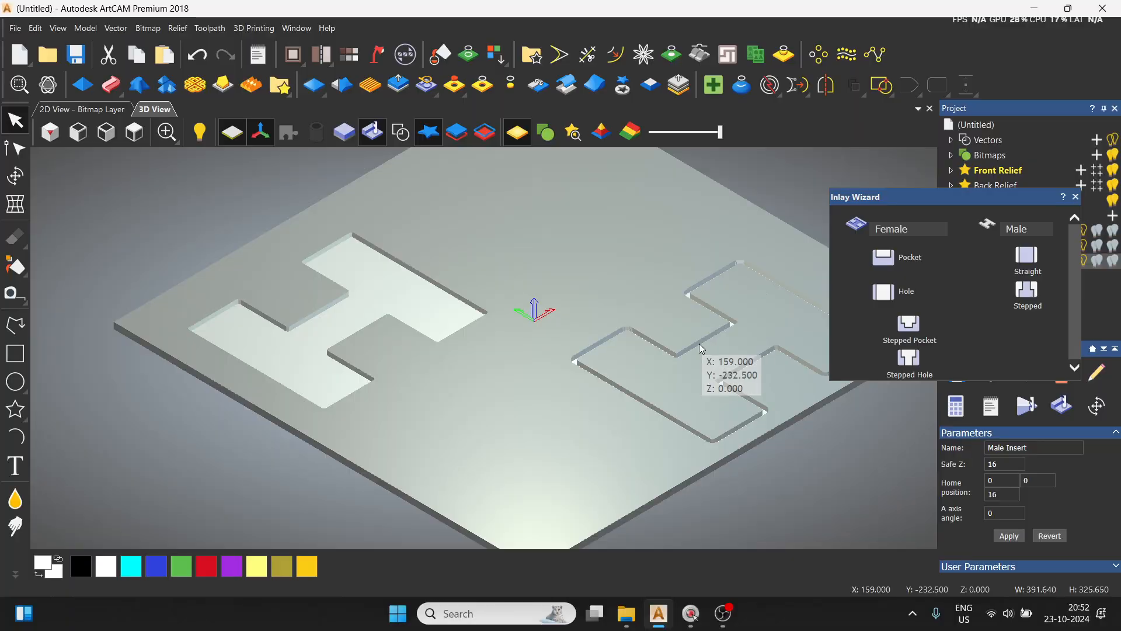
pyautogui.scroll(3, 279, 363)
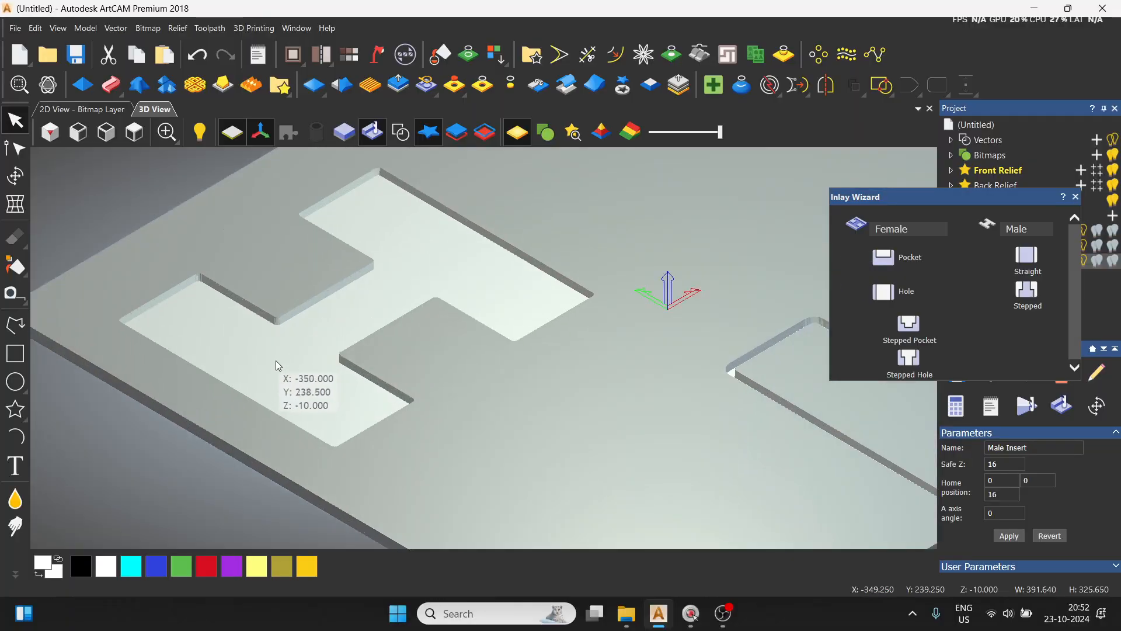
pyautogui.scroll(2, 233, 324)
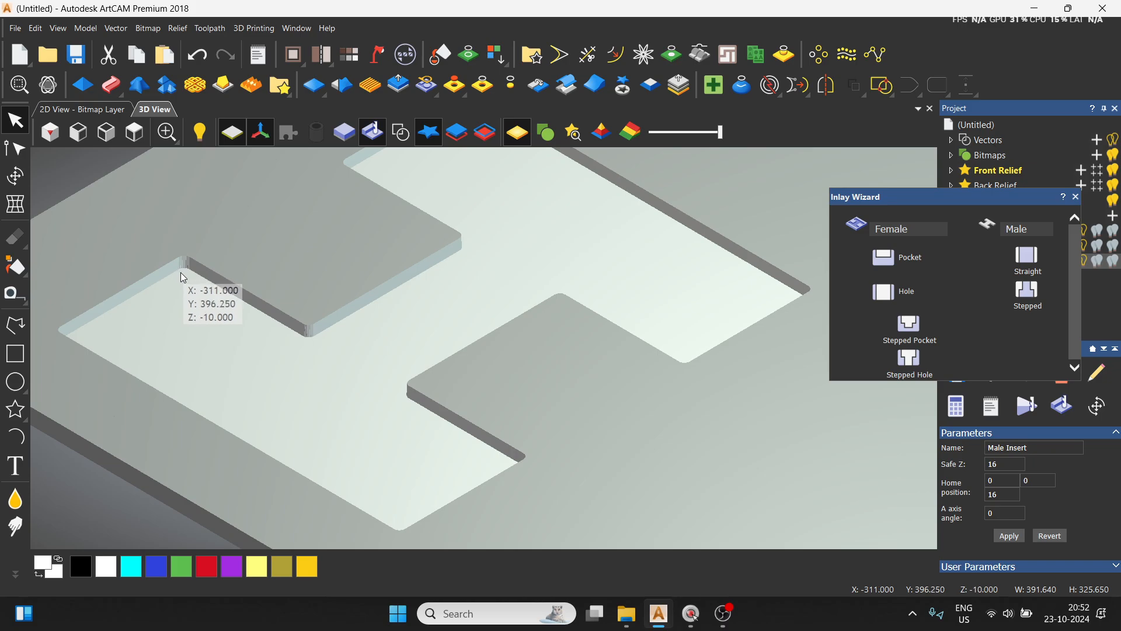
pyautogui.scroll(-1, 176, 368)
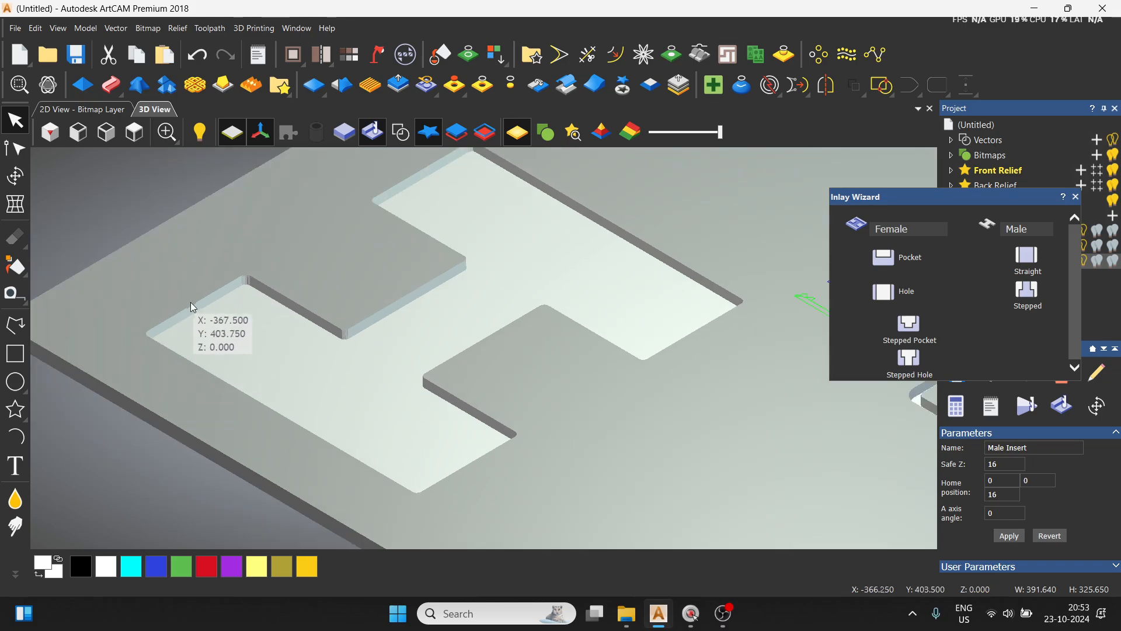
pyautogui.scroll(-3, 408, 288)
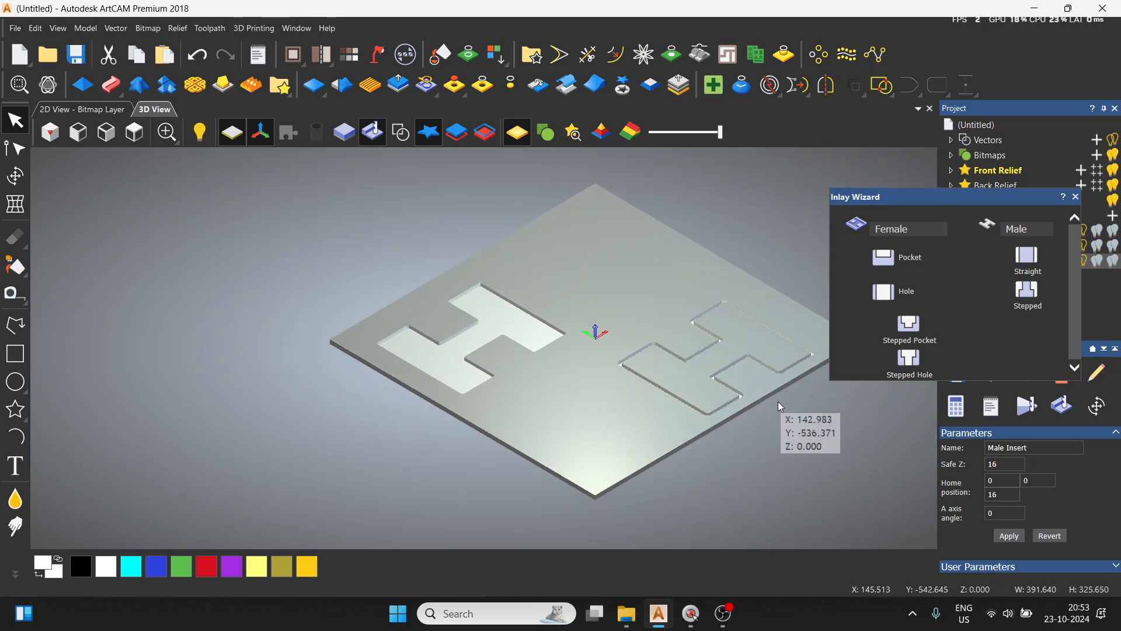
pyautogui.scroll(2, 778, 409)
pyautogui.press('space')
pyautogui.moveTo(771, 444); pyautogui.dragTo(534, 448)
pyautogui.scroll(3, 636, 450)
pyautogui.scroll(1, 643, 474)
pyautogui.moveTo(648, 457); pyautogui.dragTo(578, 469)
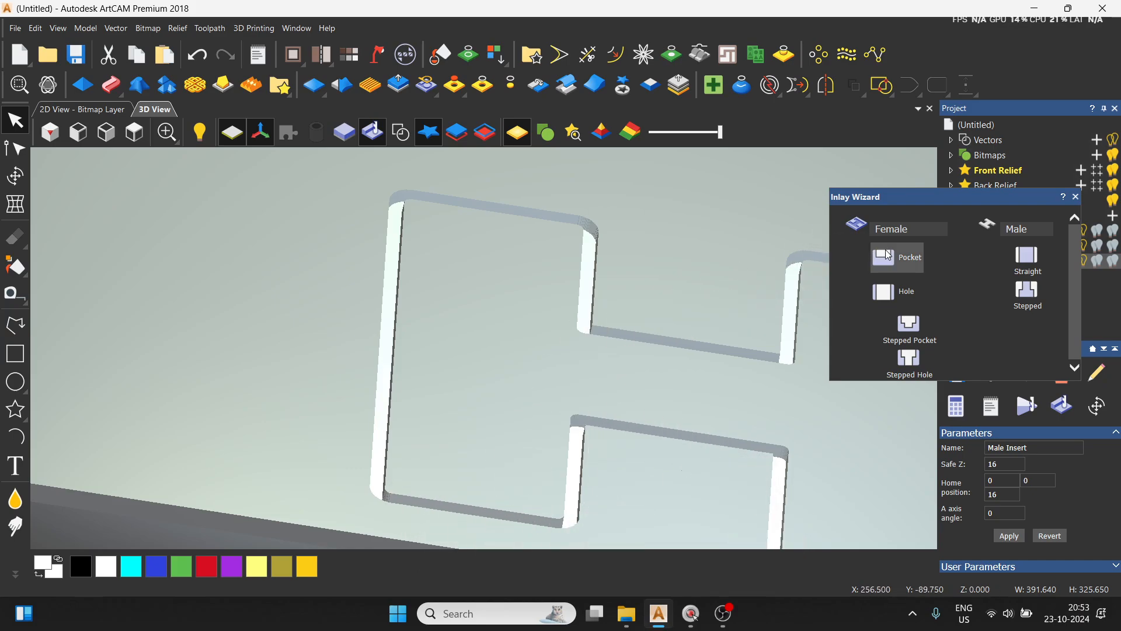
pyautogui.scroll(-4, 492, 292)
pyautogui.scroll(2, 244, 285)
pyautogui.press('space')
pyautogui.moveTo(243, 284); pyautogui.dragTo(556, 386)
pyautogui.scroll(-2, 167, 257)
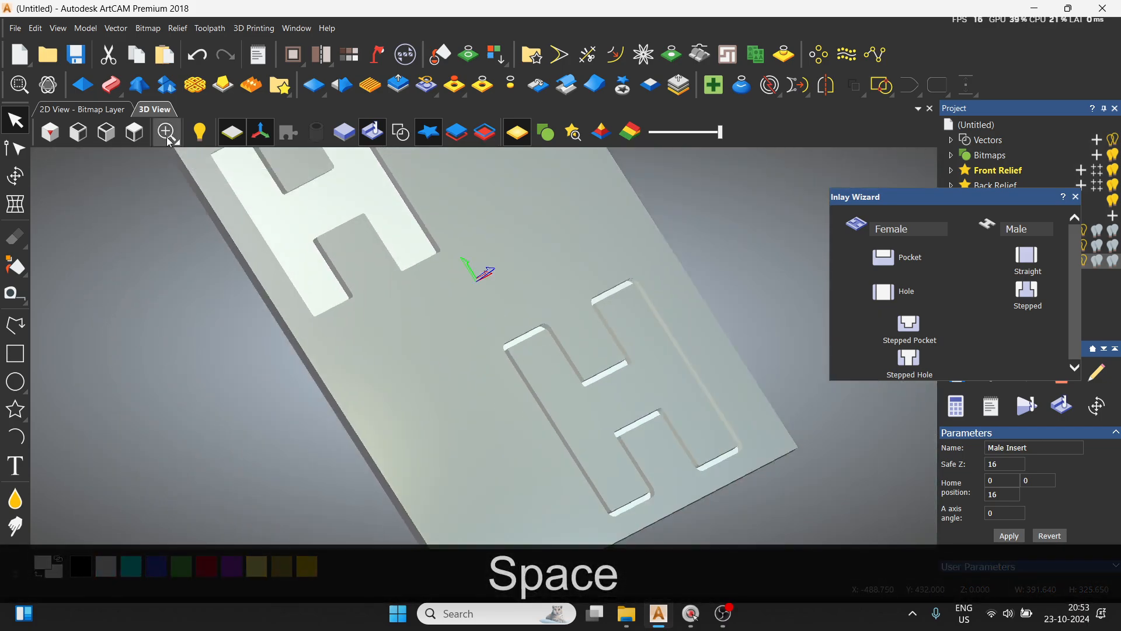
pyautogui.click(51, 131)
pyautogui.scroll(4, 409, 368)
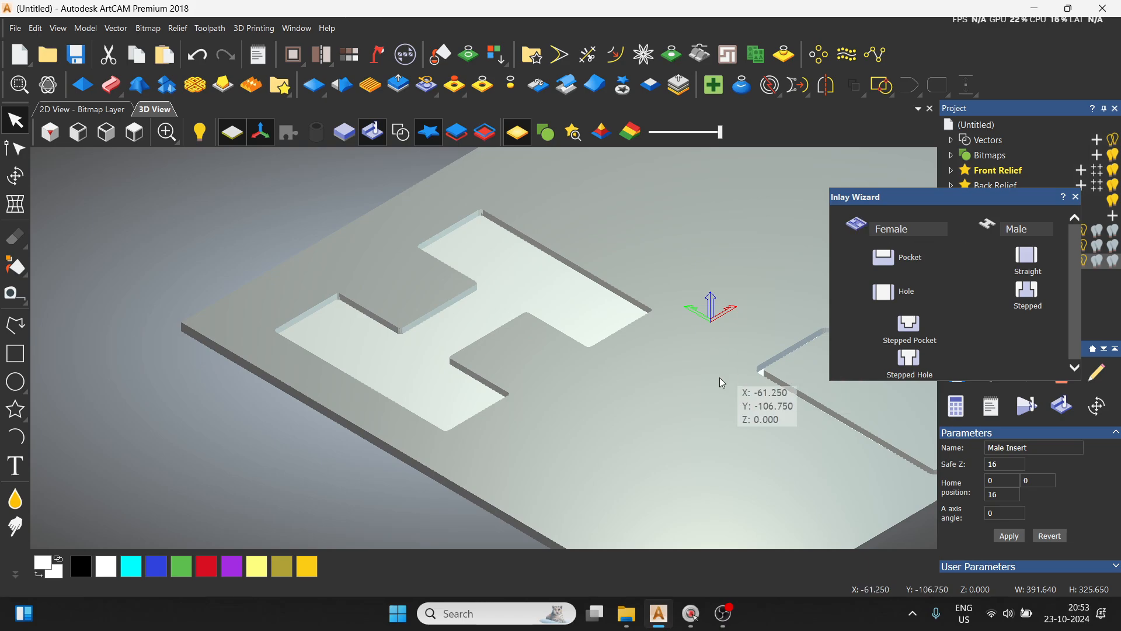
pyautogui.scroll(-2, 720, 381)
pyautogui.scroll(2, 759, 386)
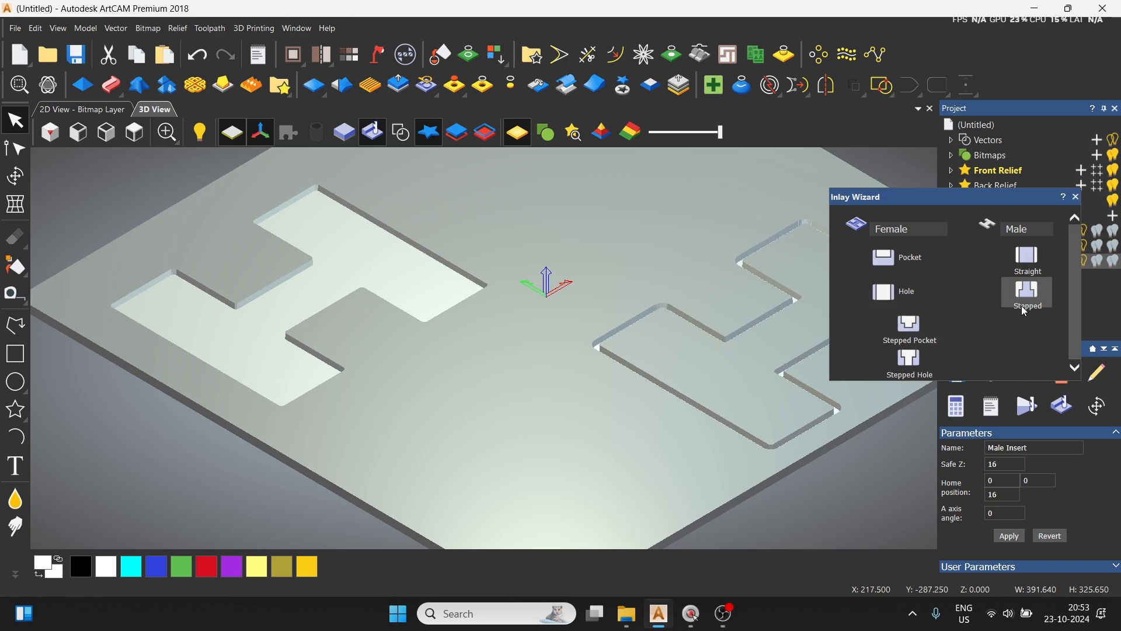
# Close the Inlay Wizard and delete the simulation together with the Female Pocket and Male Insert toolpaths.
pyautogui.click(1077, 197)
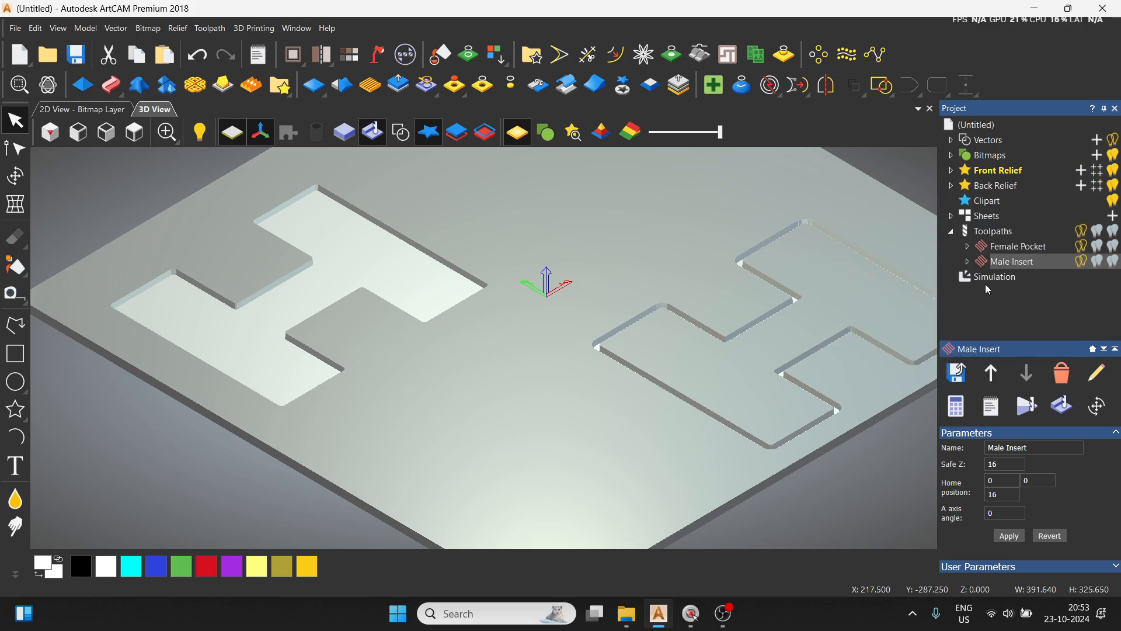
pyautogui.rightClick(1000, 279)
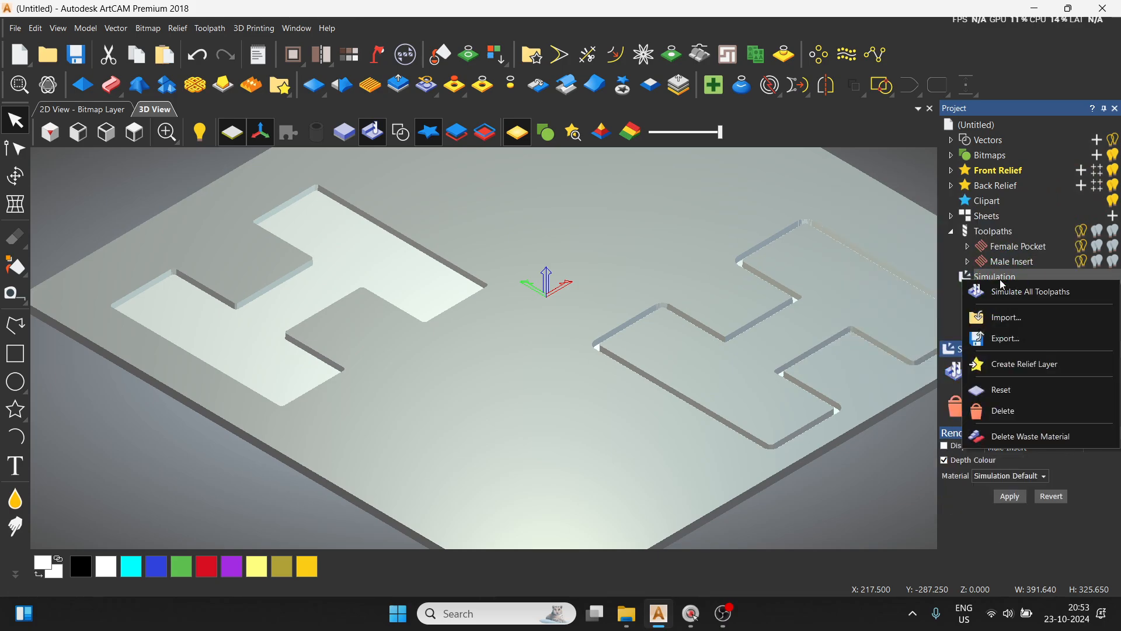
pyautogui.click(1001, 415)
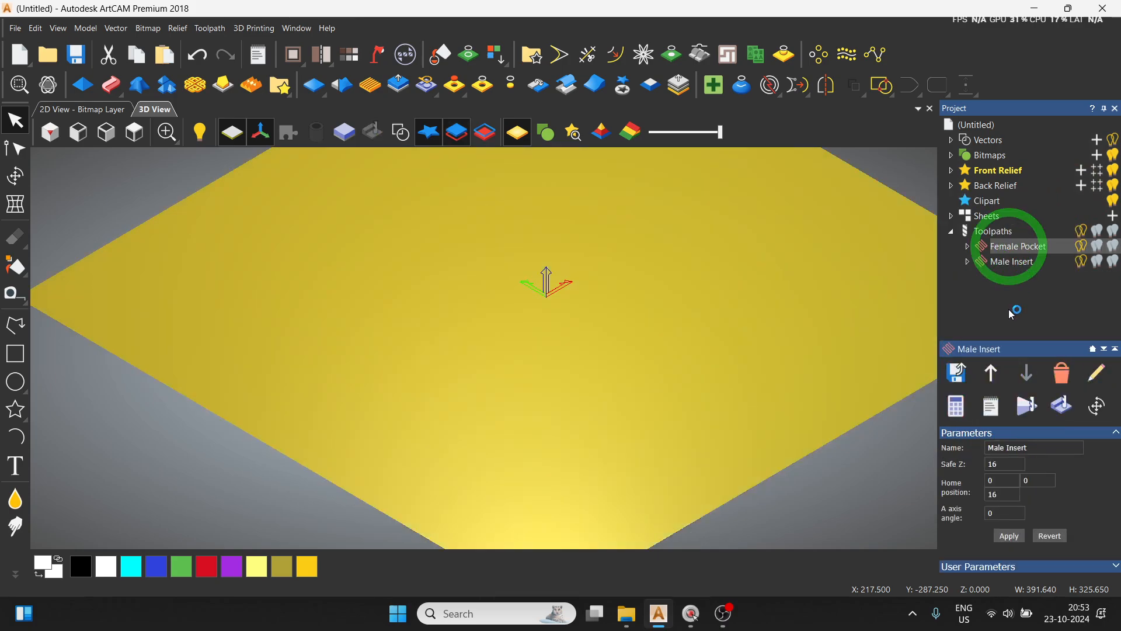
pyautogui.rightClick(1010, 246)
pyautogui.click(1001, 467)
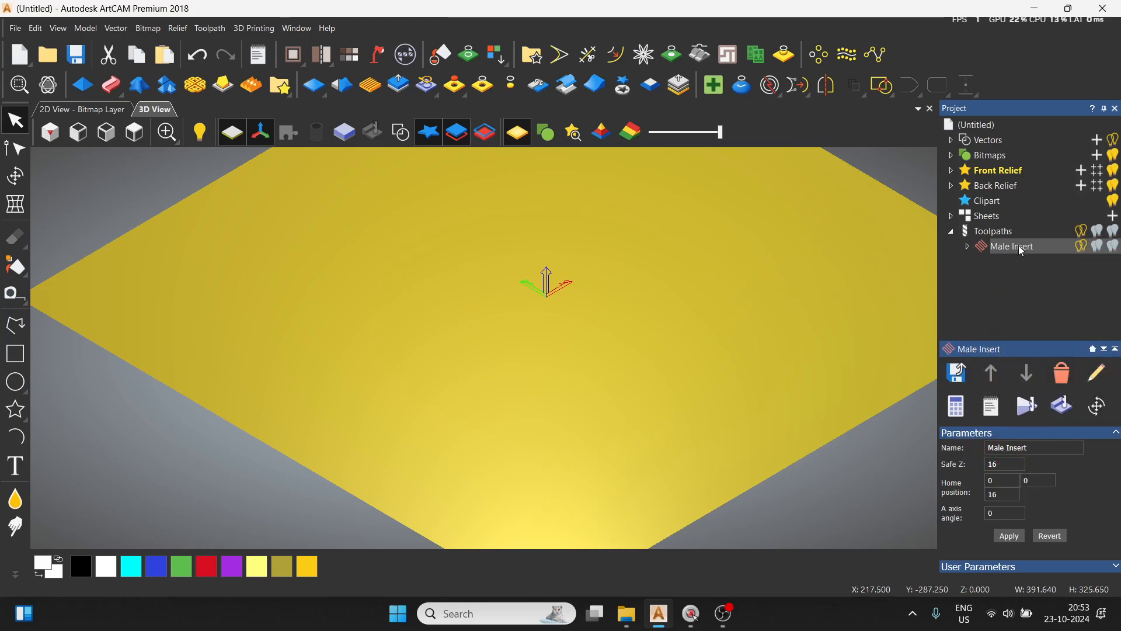
pyautogui.rightClick(1022, 251)
pyautogui.click(1000, 467)
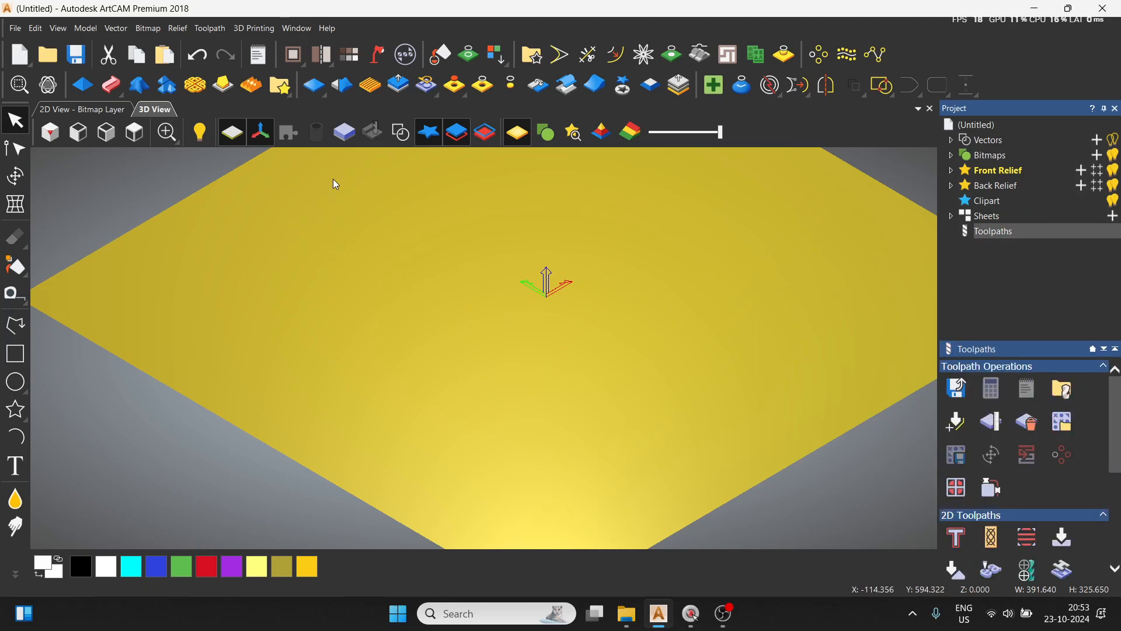
# Show the vectors on the model and select the first H outline.
pyautogui.click(401, 133)
pyautogui.scroll(3, 492, 301)
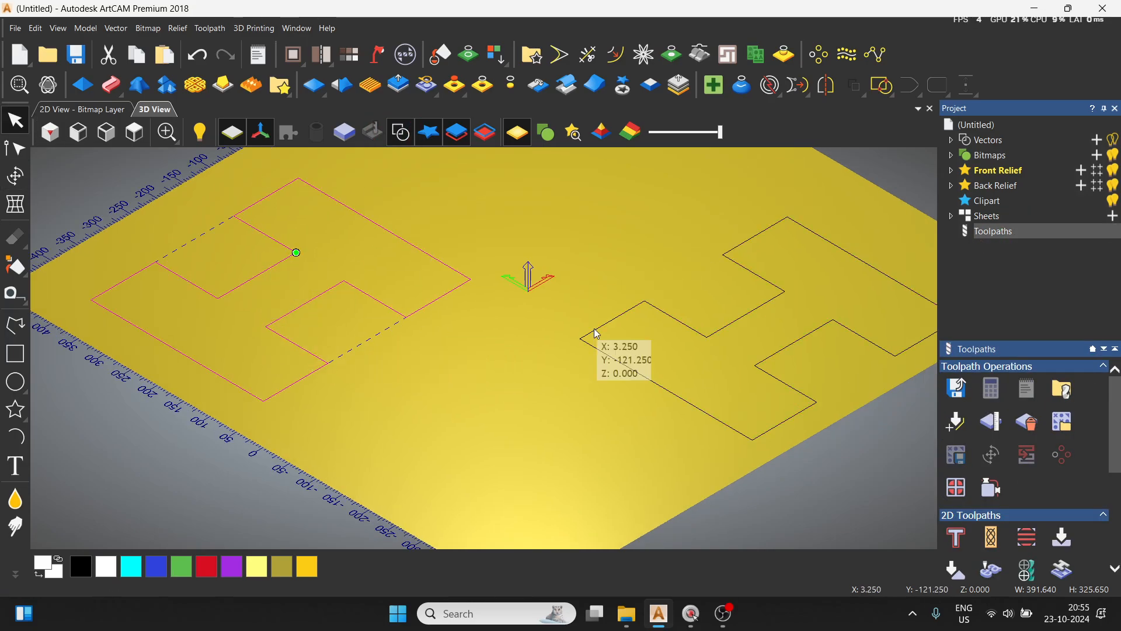
pyautogui.scroll(-2, 1028, 496)
# Start a female stepped pocket in the Inlay Wizard for the selected H and set its finish depth to 10.
pyautogui.click(1062, 503)
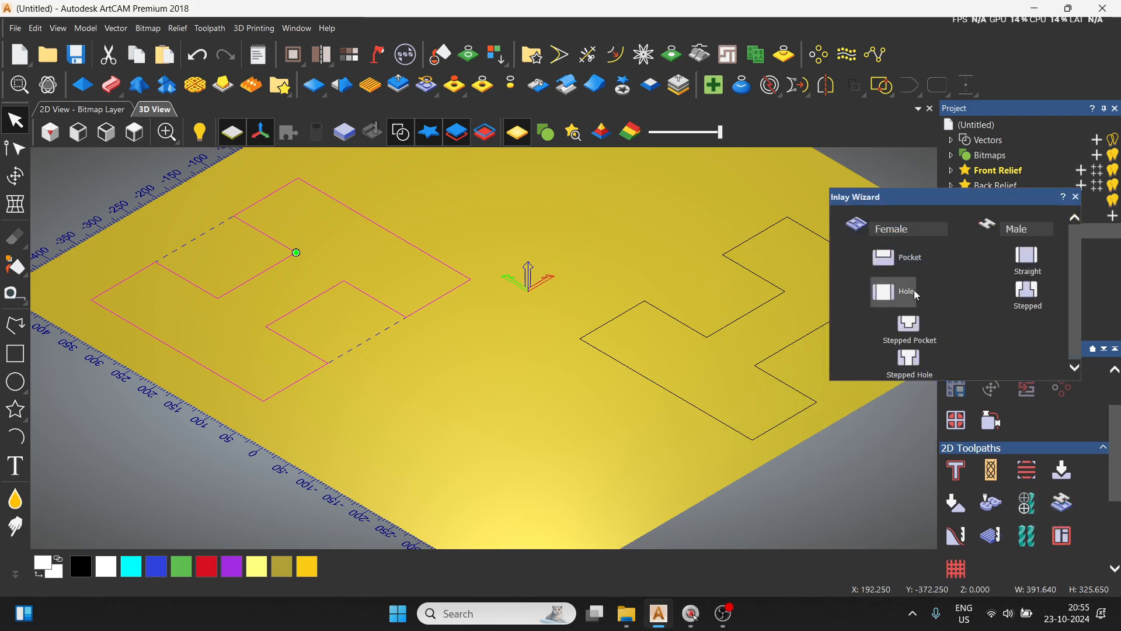
pyautogui.moveTo(940, 196); pyautogui.dragTo(761, 155)
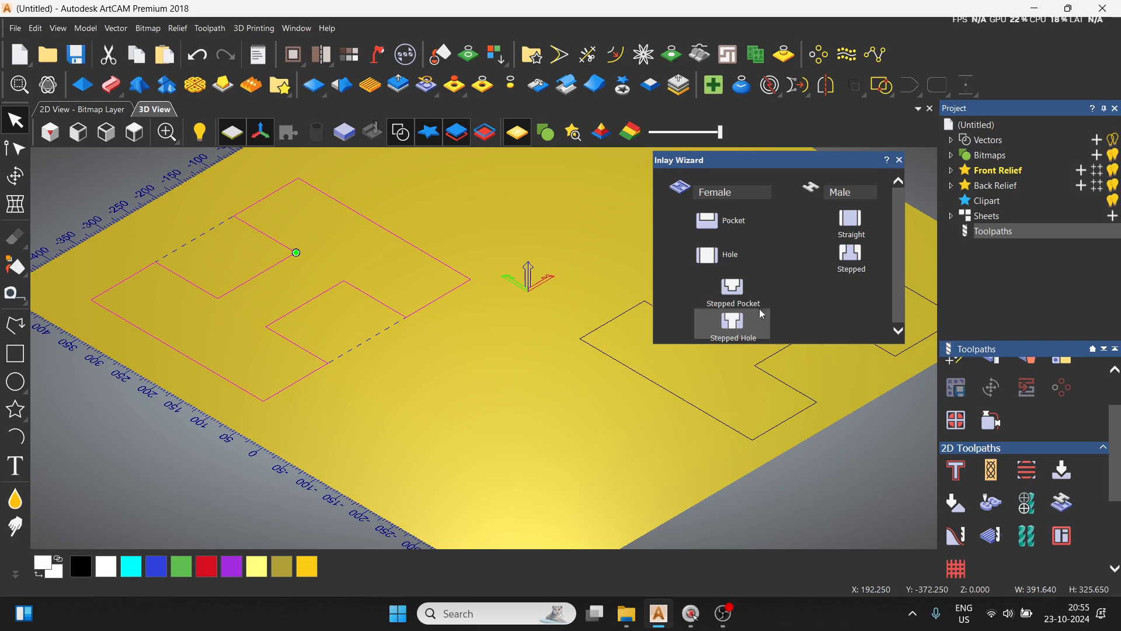
pyautogui.click(733, 290)
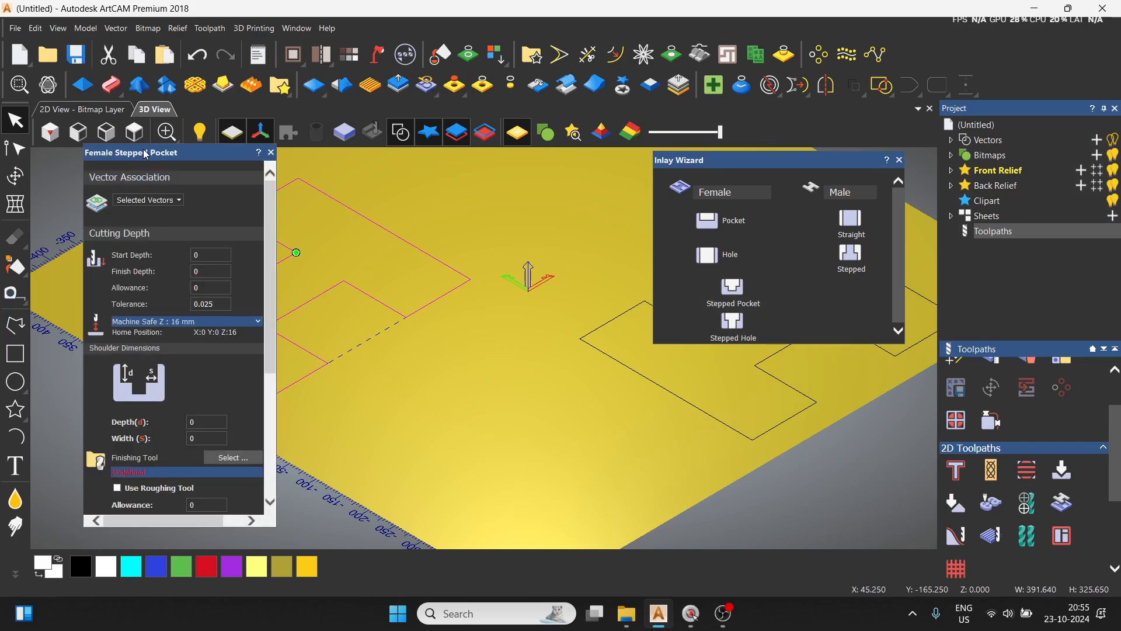
pyautogui.moveTo(146, 155); pyautogui.dragTo(503, 166)
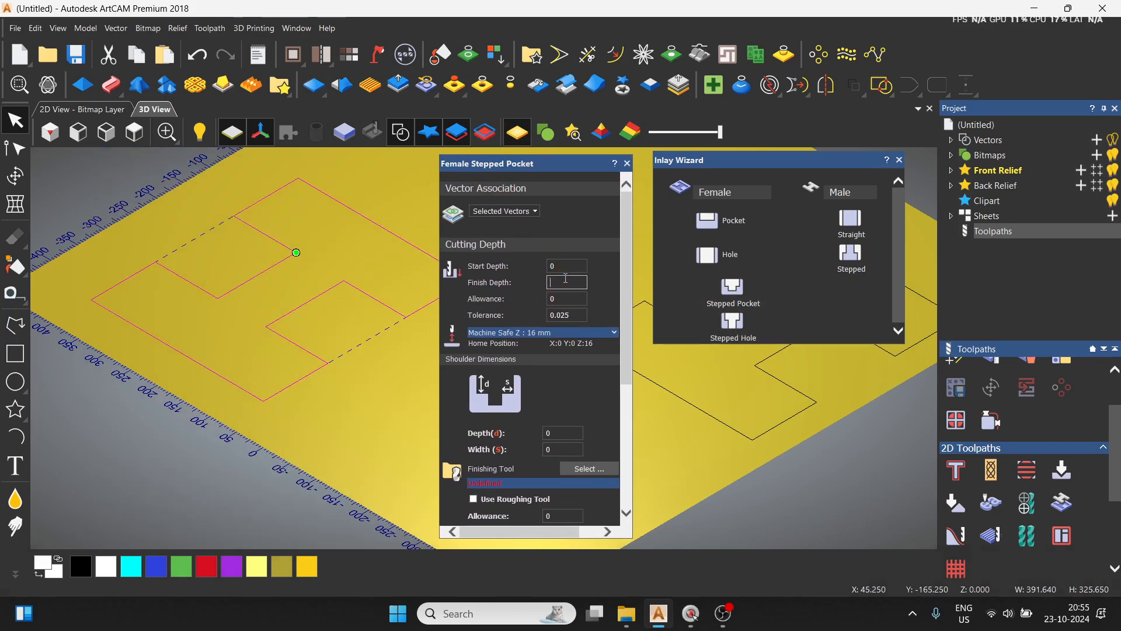
pyautogui.press('BackSpace')
pyautogui.write('10')
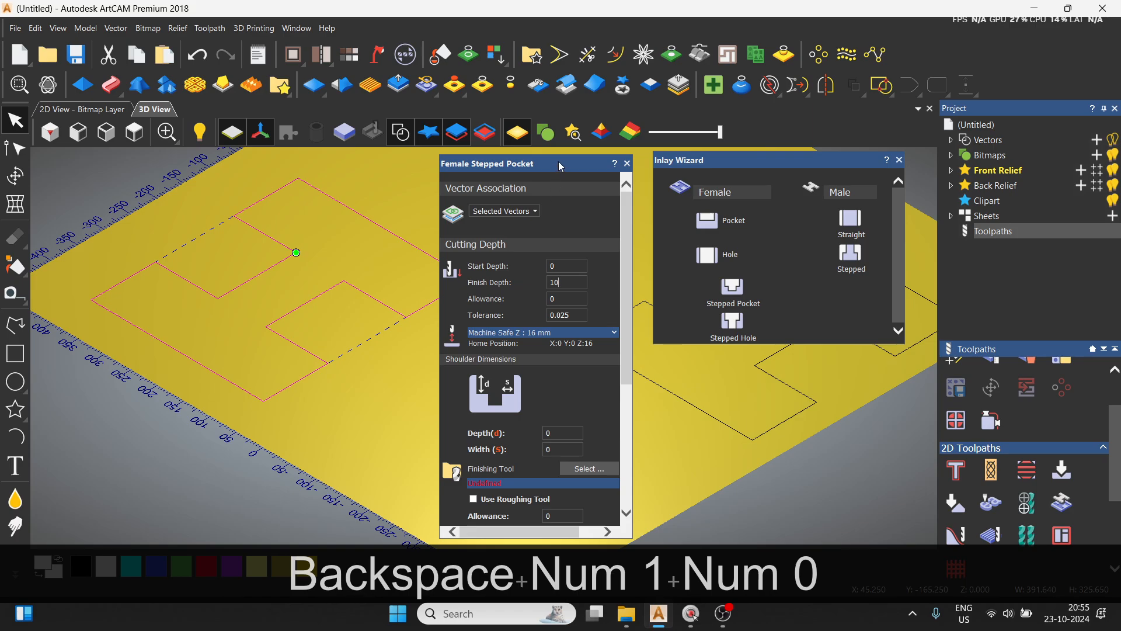
pyautogui.moveTo(558, 163); pyautogui.dragTo(500, 180)
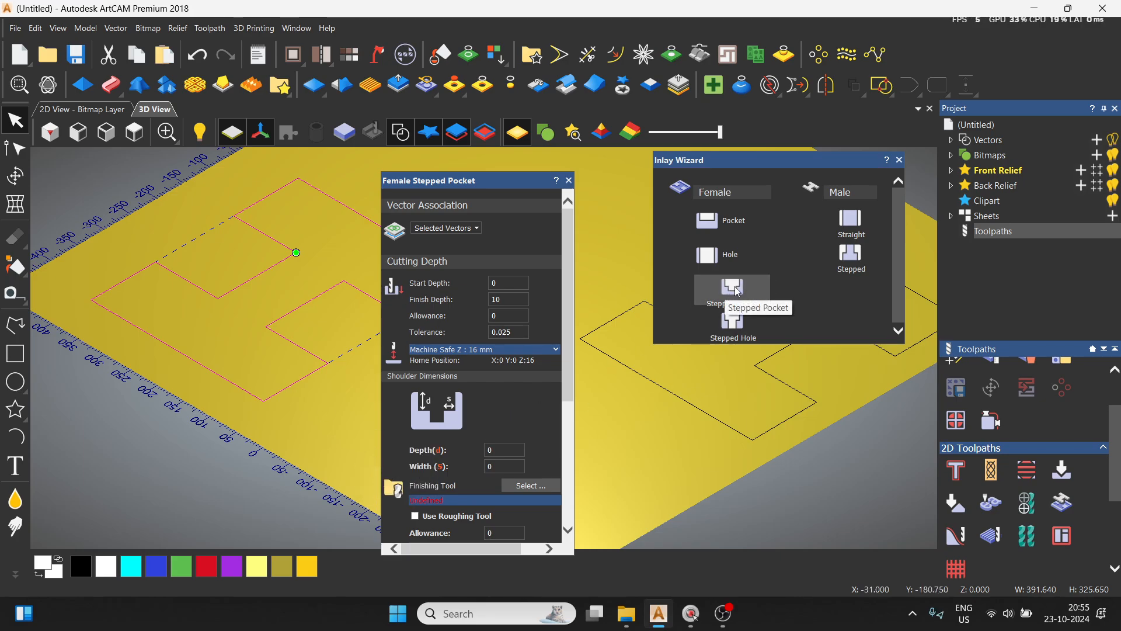
# Set the stepped pocket's shoulder depth to 10 and shoulder width to 10.
pyautogui.press('BackSpace')
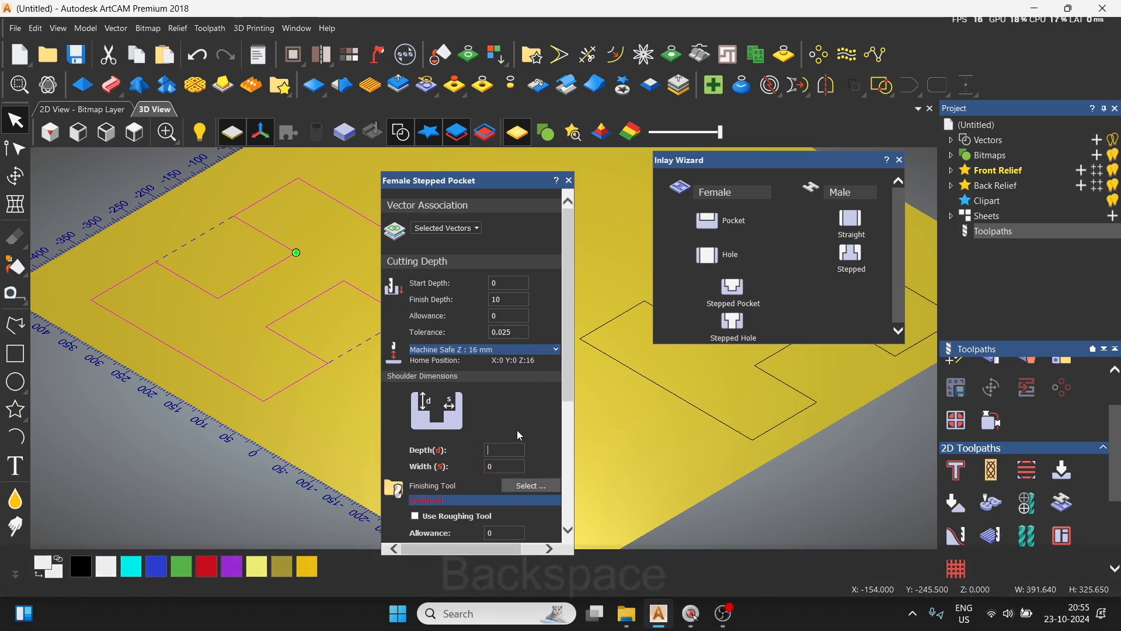
pyautogui.write('10')
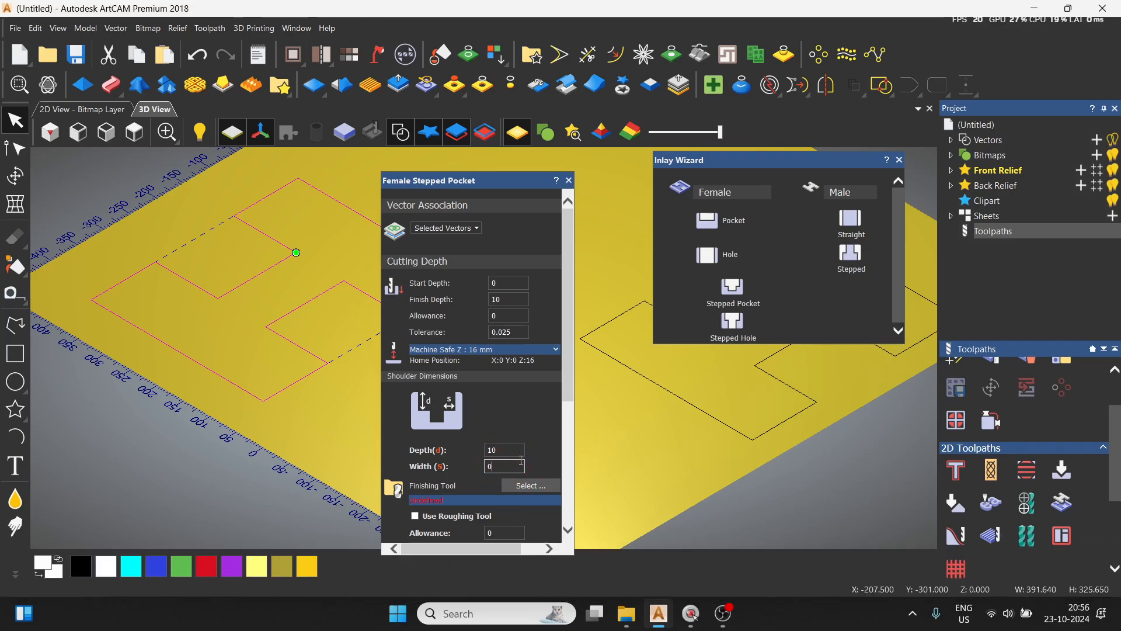
pyautogui.press('BackSpace')
pyautogui.write('10')
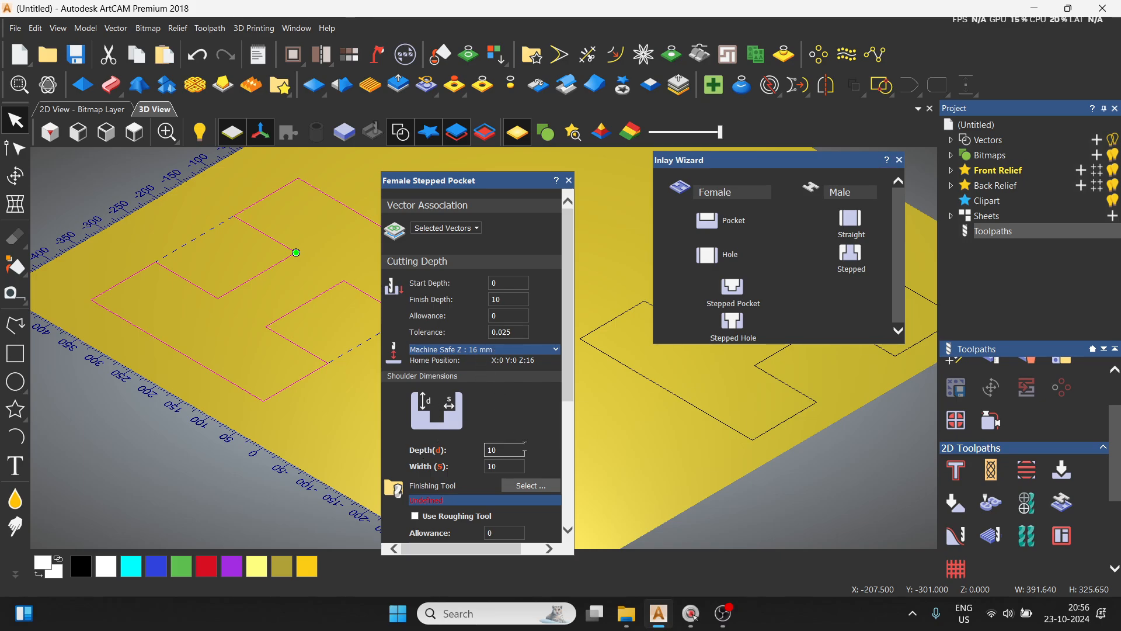
# Assign the End Mill 10 mm as the stepped pocket's finishing tool and try to calculate the toolpath.
pyautogui.scroll(-3, 522, 415)
pyautogui.click(524, 380)
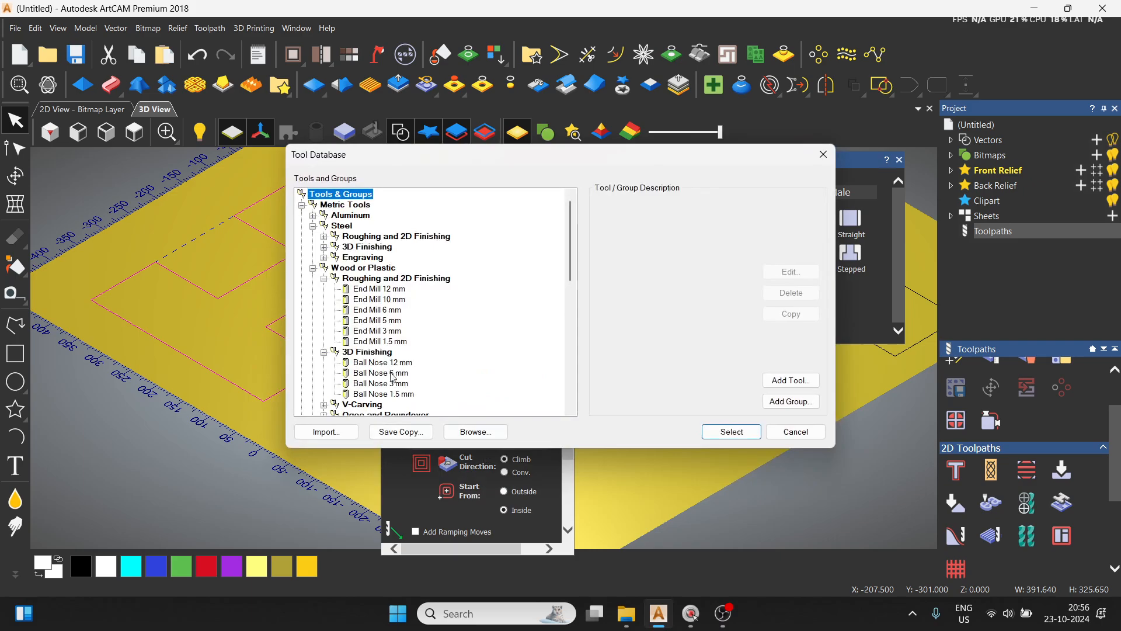
pyautogui.click(399, 300)
pyautogui.click(731, 432)
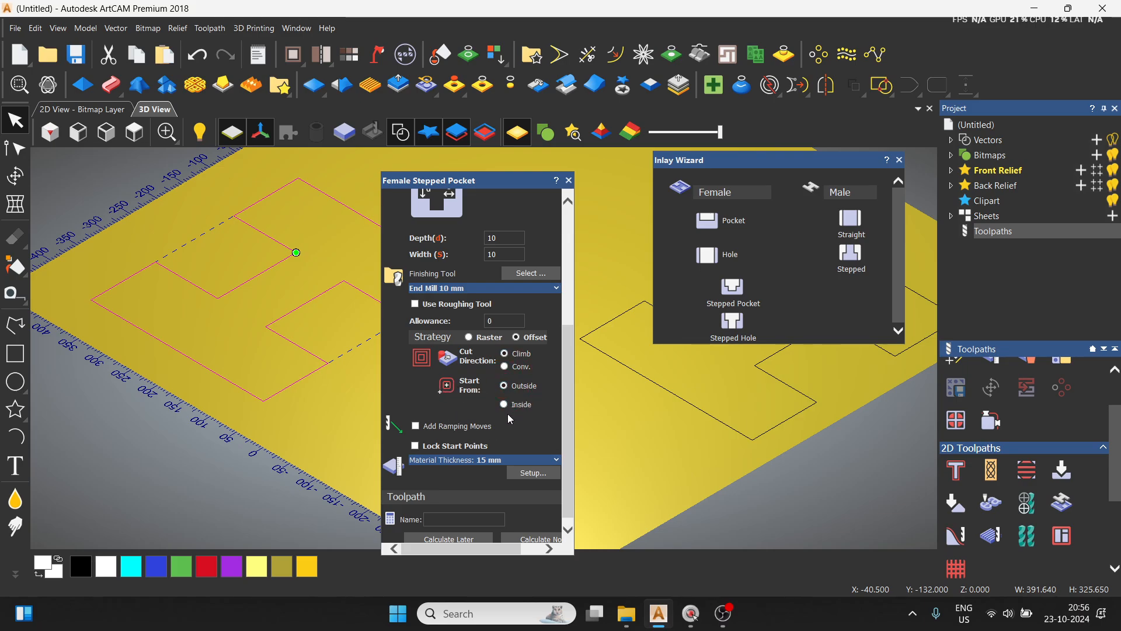
pyautogui.scroll(-1, 511, 420)
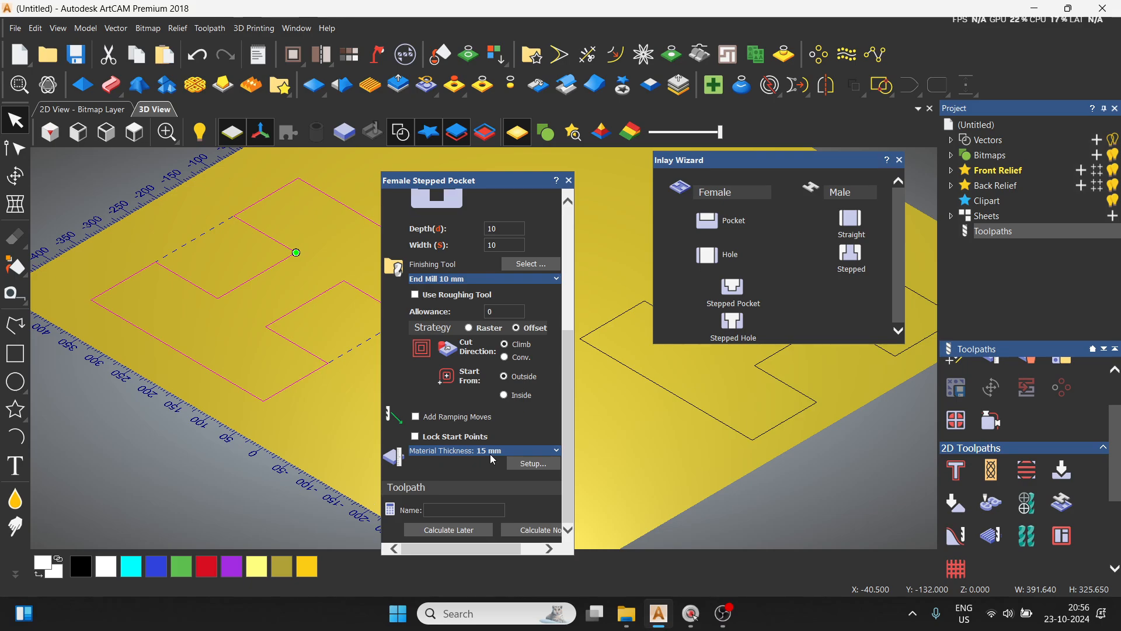
pyautogui.click(528, 531)
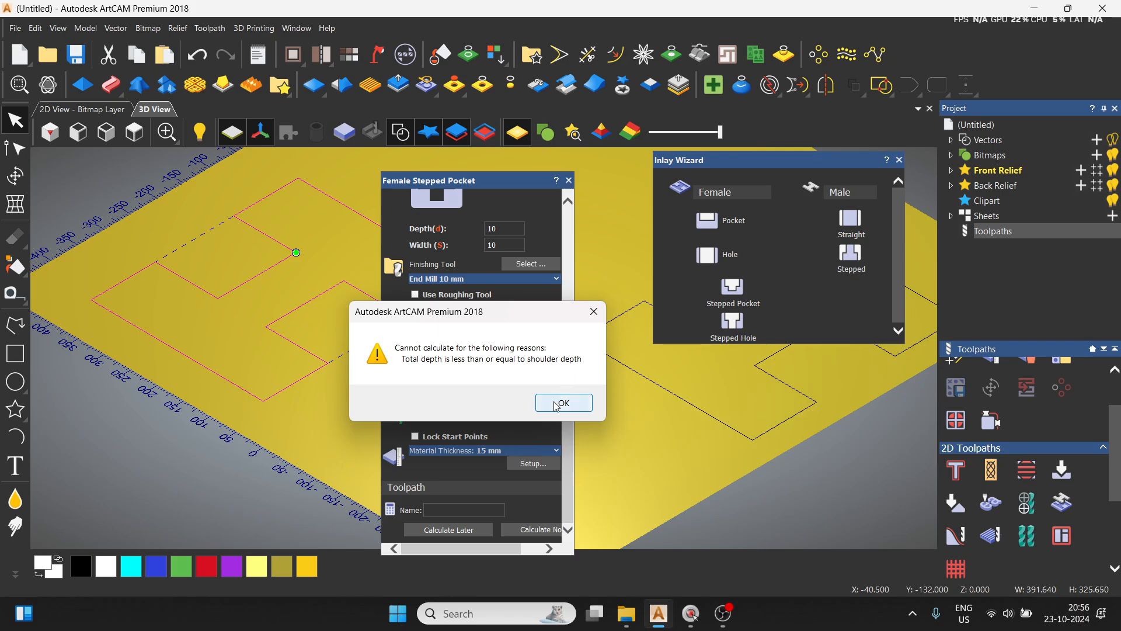
pyautogui.click(570, 401)
# Set the stepped pocket's shoulder depth to 5, calculate the toolpath and close its settings.
pyautogui.scroll(5, 494, 377)
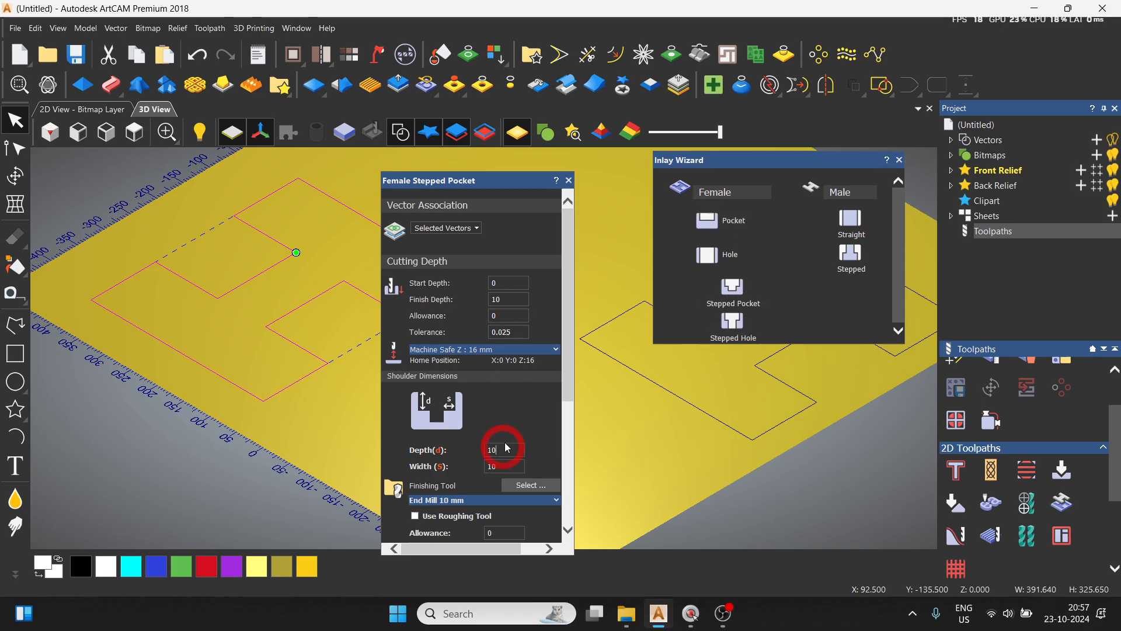
pyautogui.press('BackSpace')
pyautogui.press('BackSpace')
pyautogui.press('BackSpace')
pyautogui.write('5')
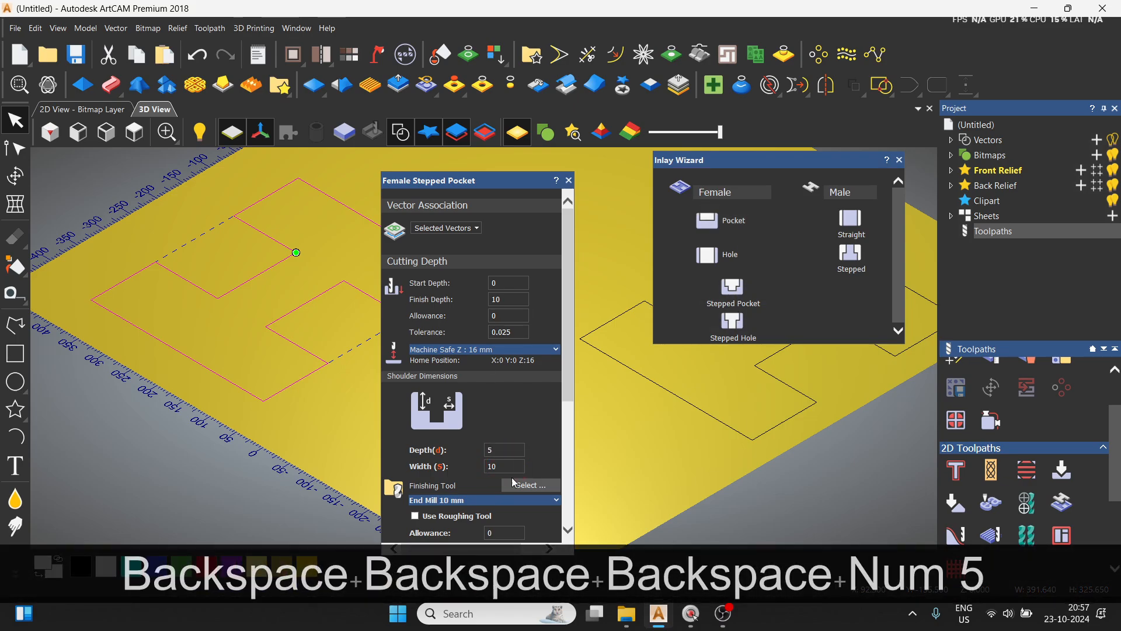
pyautogui.scroll(-3, 510, 473)
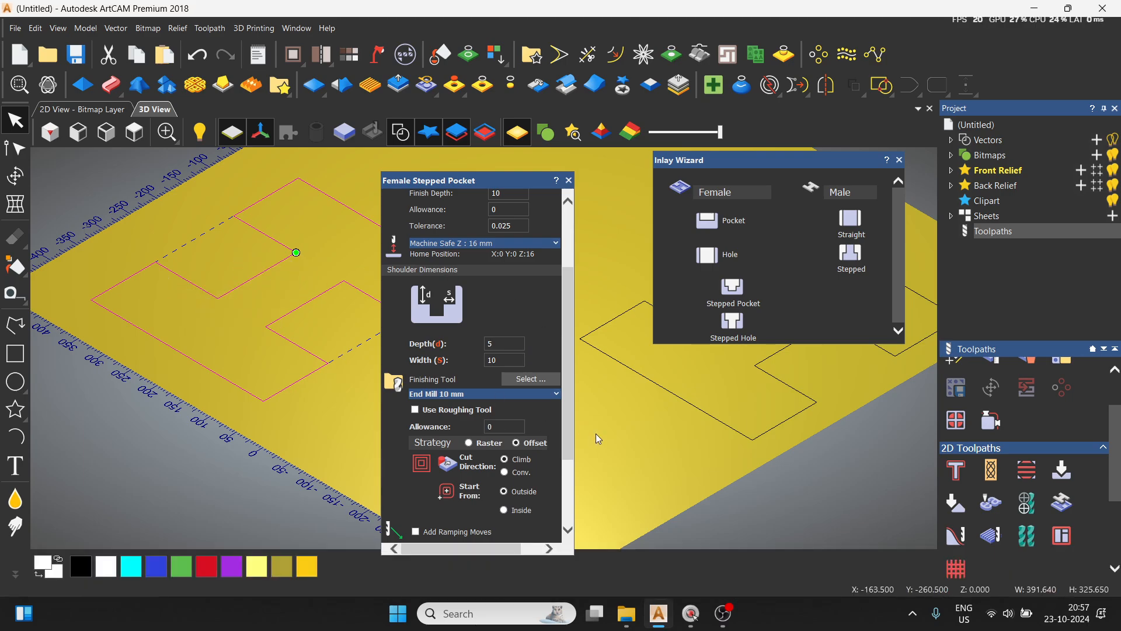
pyautogui.scroll(-3, 507, 413)
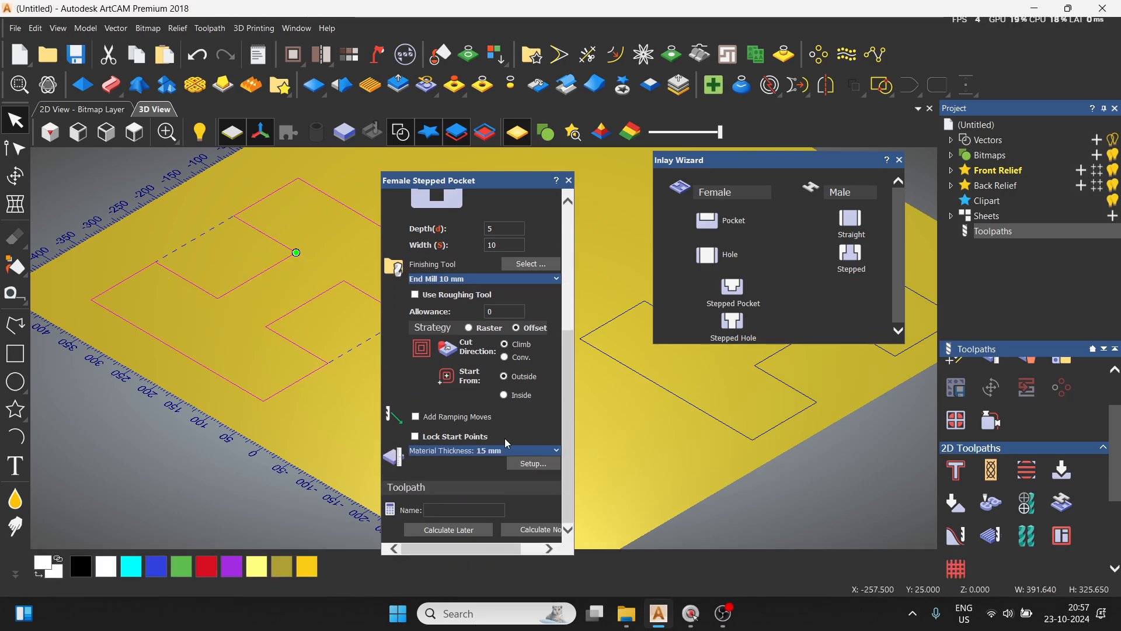
pyautogui.click(535, 530)
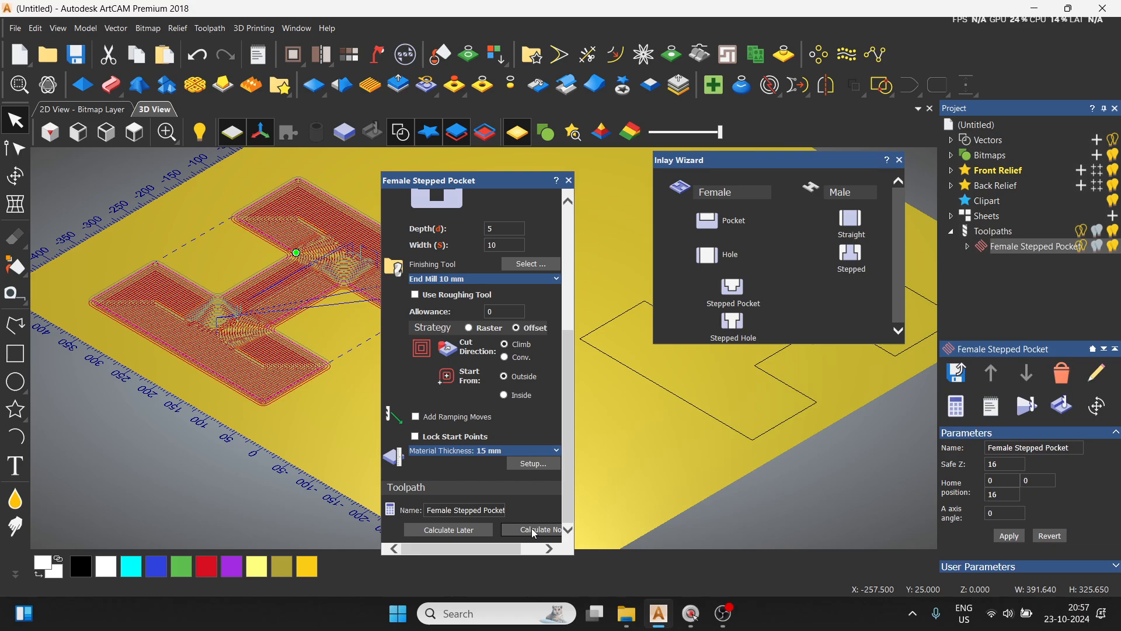
pyautogui.click(570, 181)
# Simulate the Female Stepped Pocket toolpath and inspect the stepped edges of the cut H up close.
pyautogui.click(1013, 420)
pyautogui.click(628, 426)
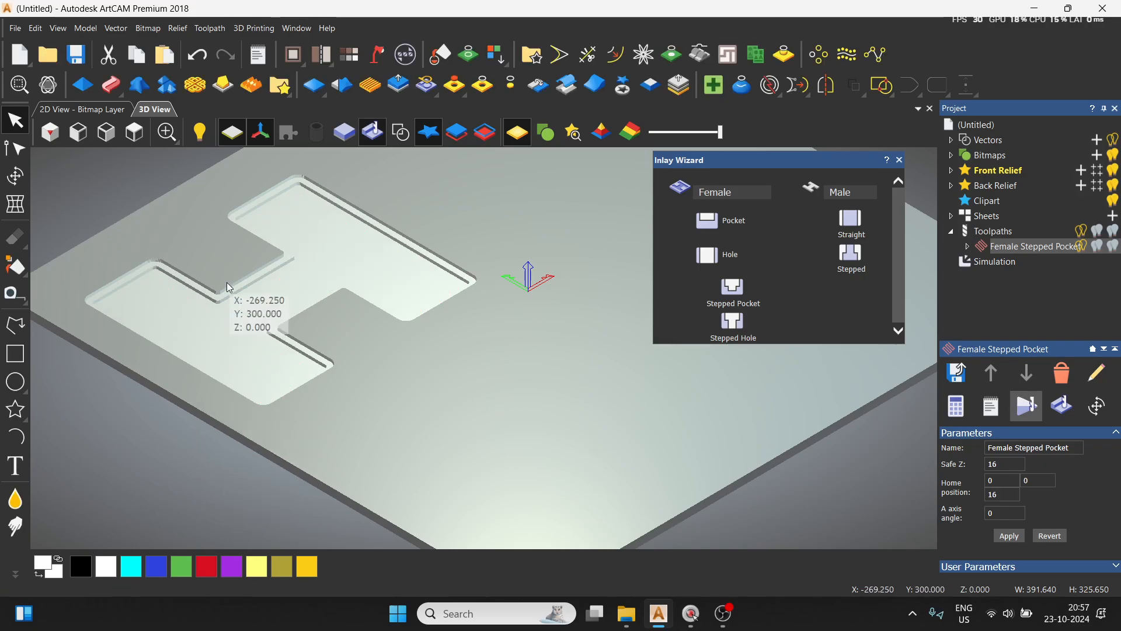
pyautogui.scroll(4, 228, 290)
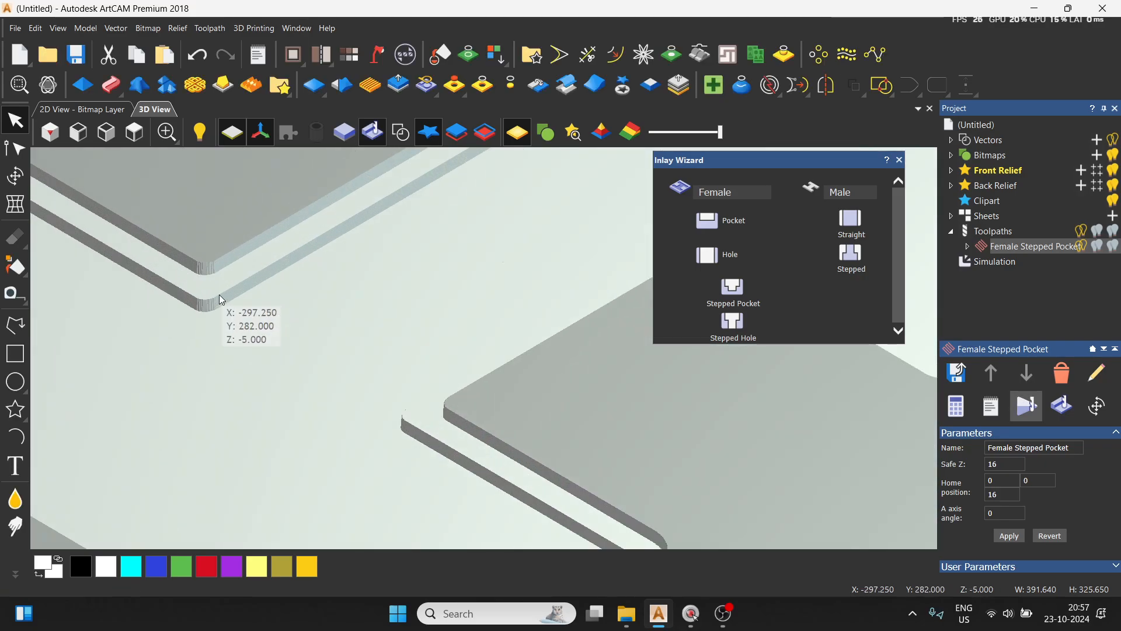
pyautogui.scroll(1, 219, 294)
pyautogui.press('space')
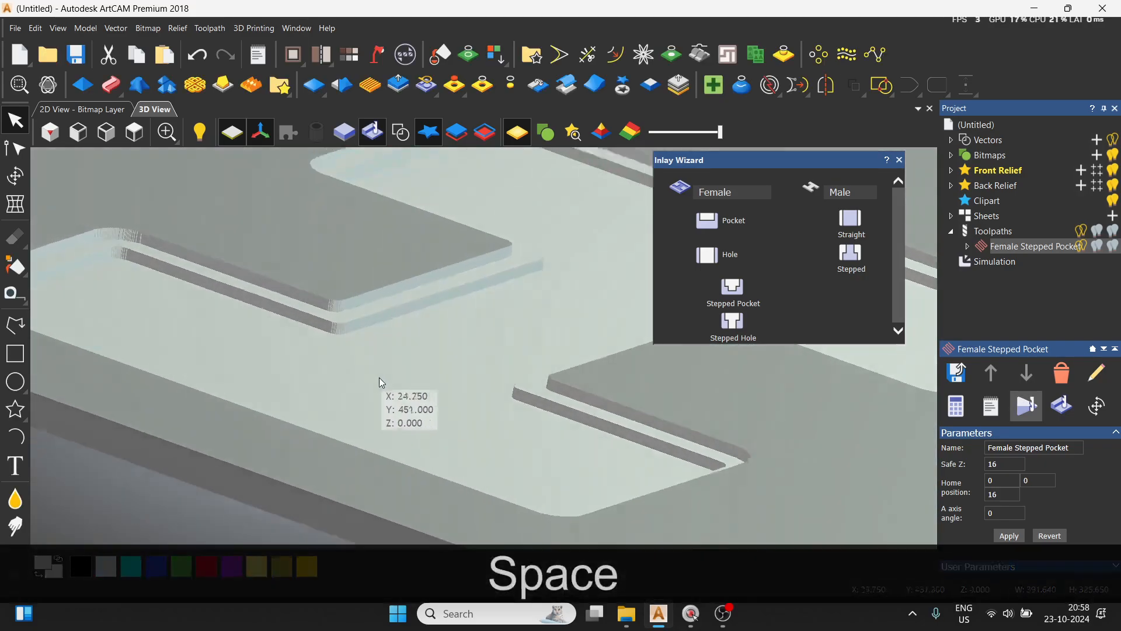
pyautogui.moveTo(379, 378); pyautogui.dragTo(386, 368)
pyautogui.scroll(-2, 462, 420)
pyautogui.press('space')
pyautogui.moveTo(528, 465); pyautogui.dragTo(335, 483)
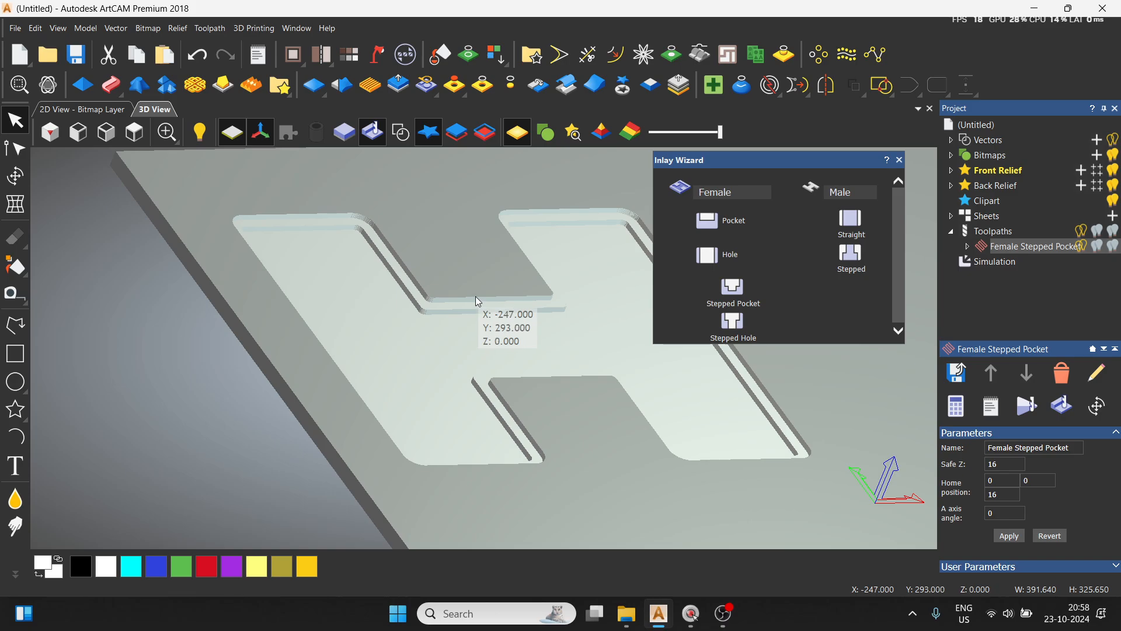
# Measure the pocket's shoulder at an inner corner of the simulated H, and leave the measuring tool.
pyautogui.click(14, 294)
pyautogui.scroll(3, 446, 307)
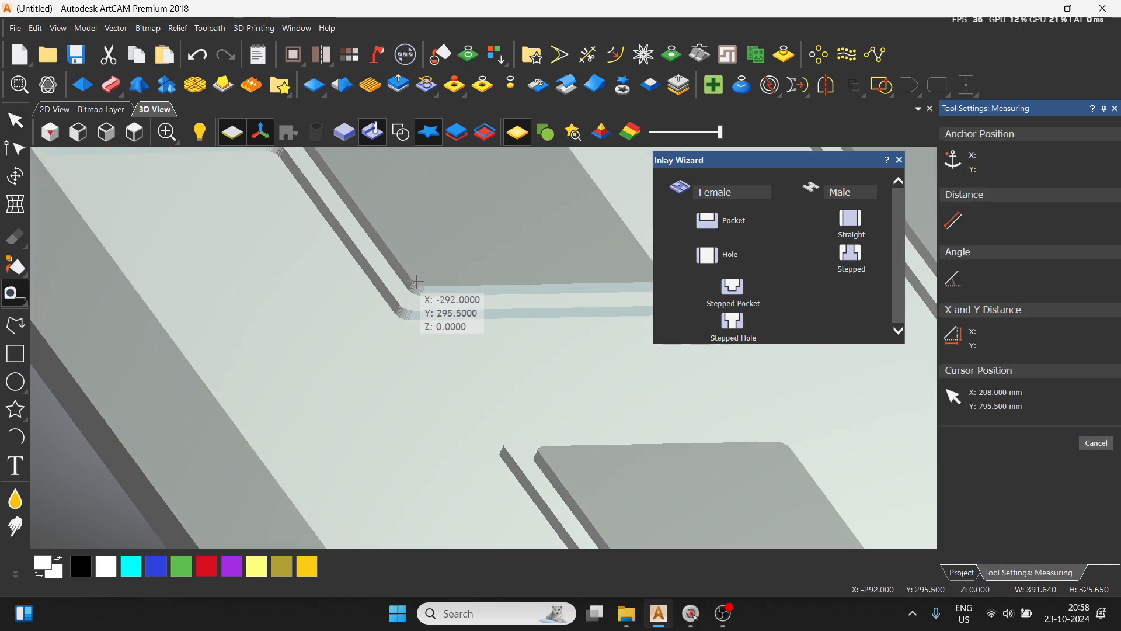
pyautogui.moveTo(417, 282); pyautogui.dragTo(417, 292)
pyautogui.press('Escape')
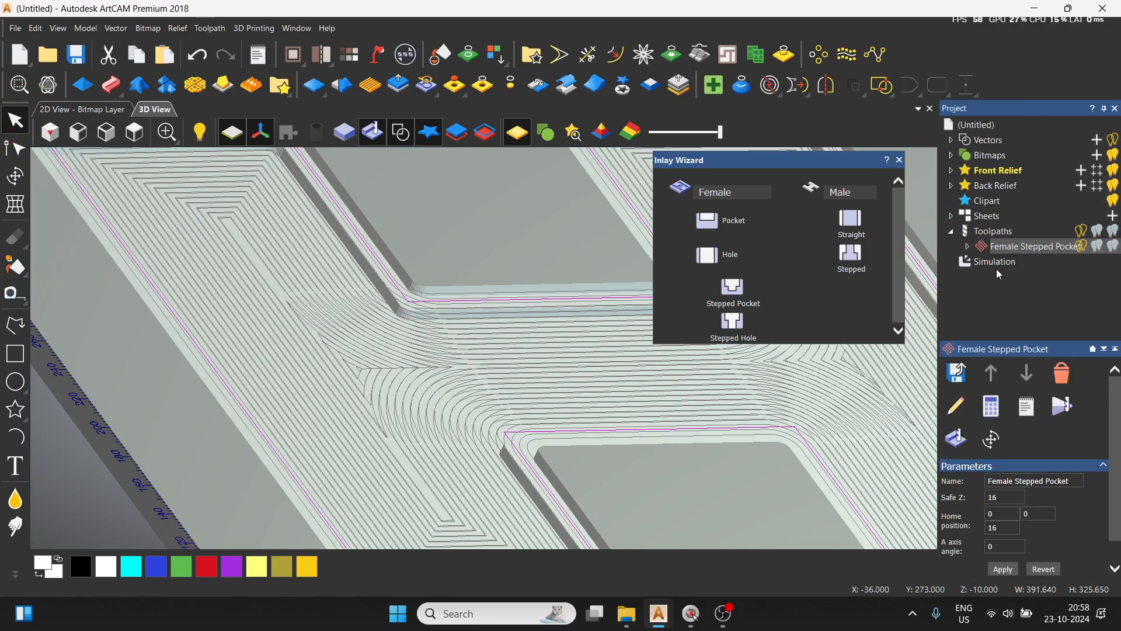
# Hide the vectors over the simulation and examine the pocket's stepped ledge, both up close and as a whole.
pyautogui.click(999, 263)
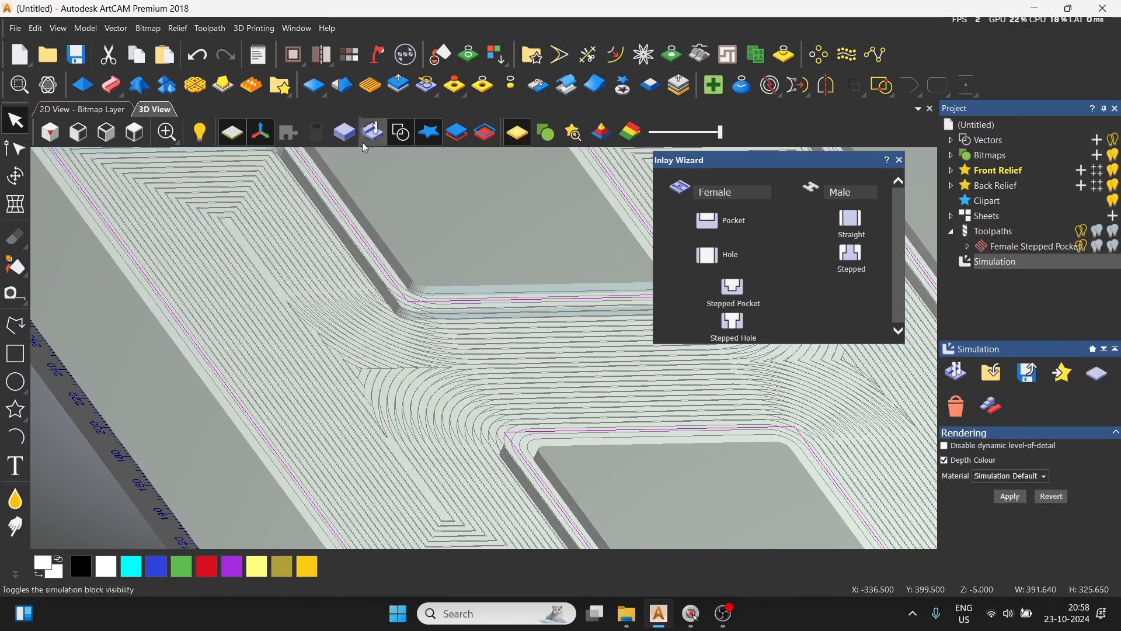
pyautogui.click(400, 136)
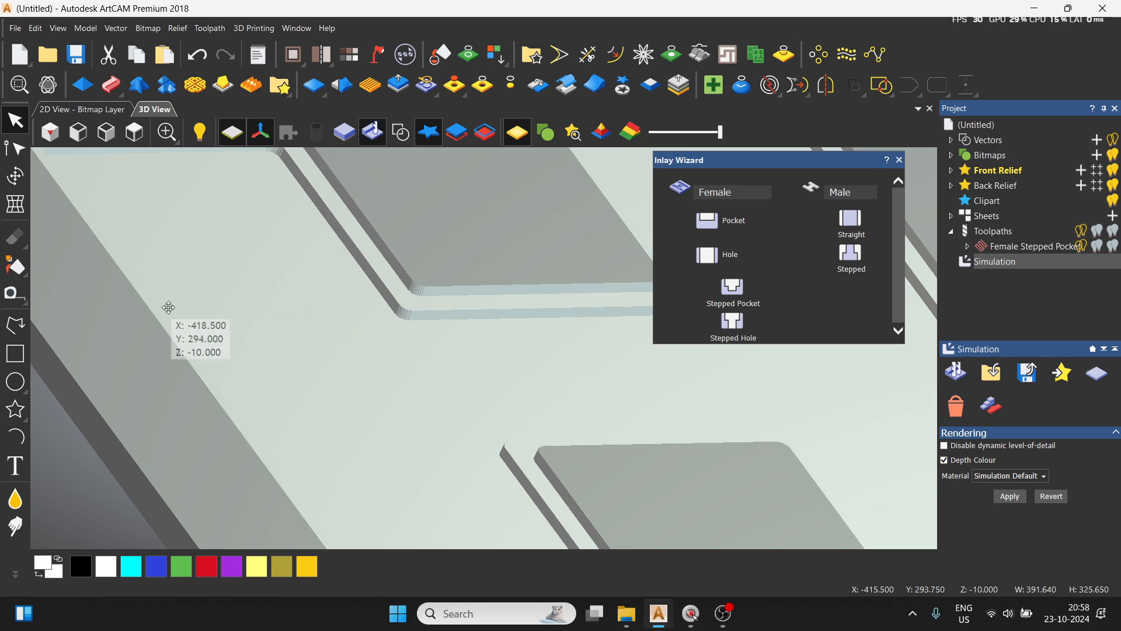
pyautogui.moveTo(415, 291); pyautogui.dragTo(408, 310)
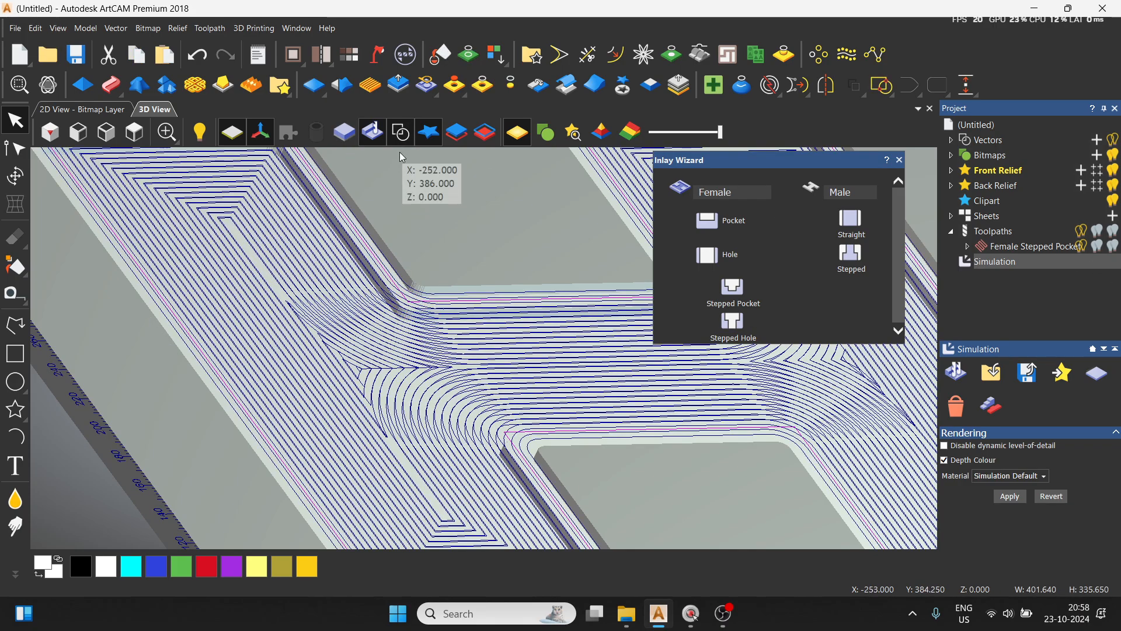
pyautogui.click(402, 132)
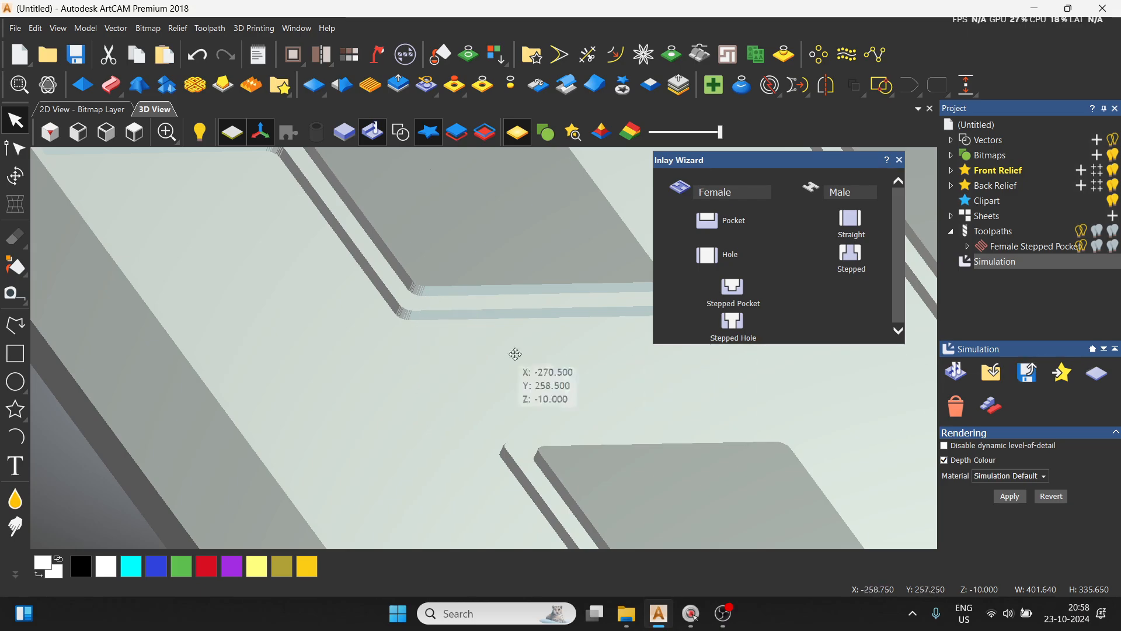
pyautogui.scroll(-5, 417, 341)
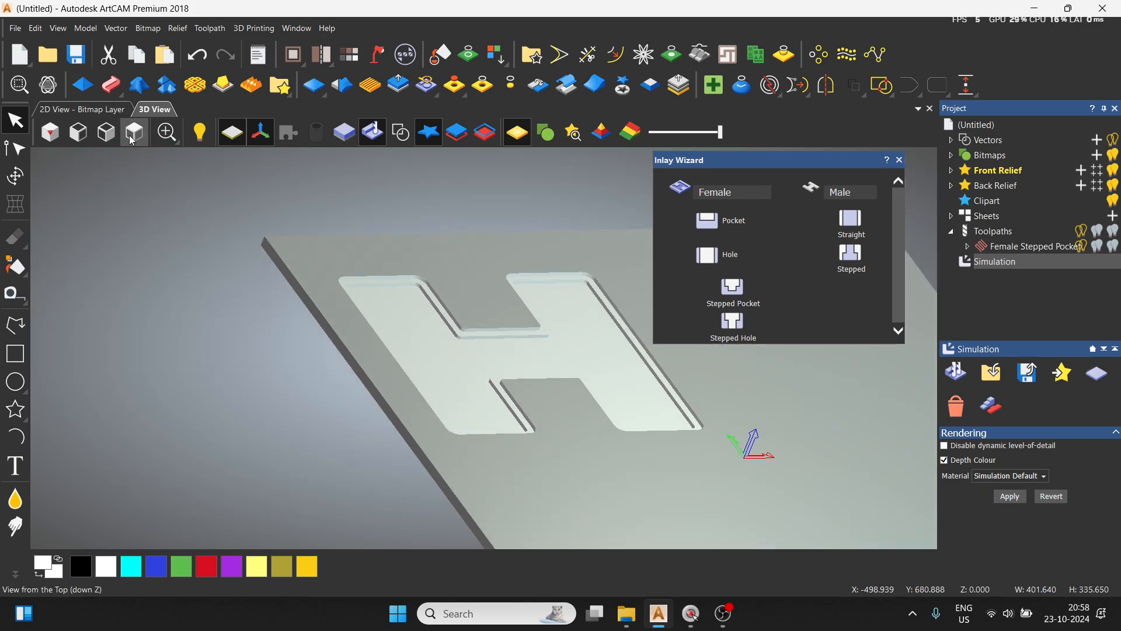
# Show the vectors over the simulation again and select the second H outline, the one without a toolpath.
pyautogui.click(135, 135)
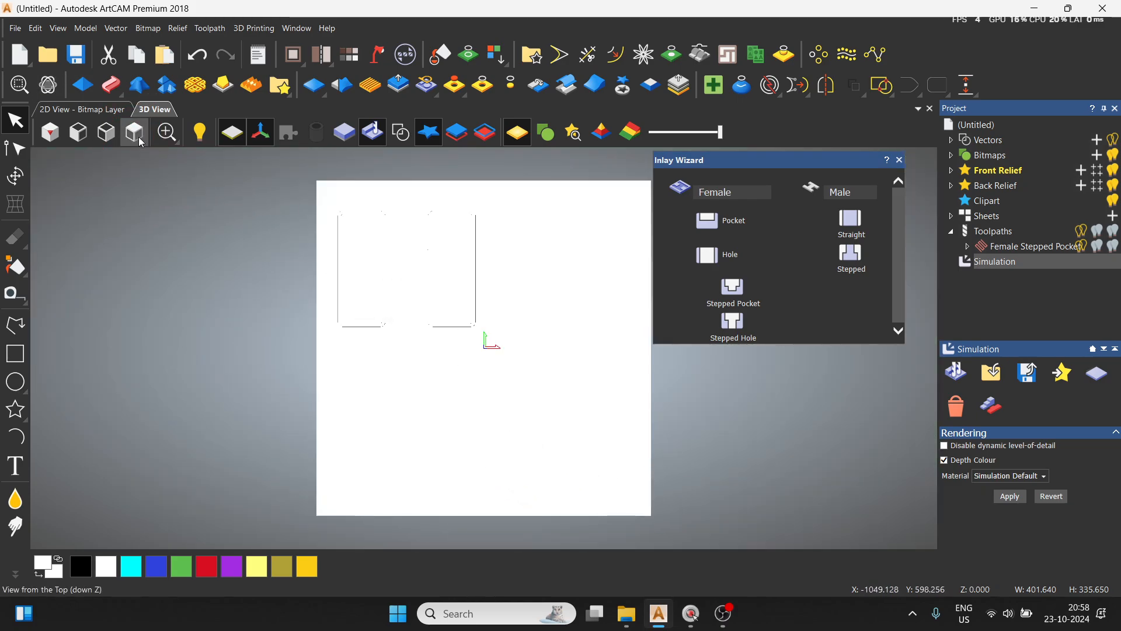
pyautogui.click(400, 134)
pyautogui.scroll(3, 465, 431)
pyautogui.press('space')
pyautogui.moveTo(471, 421); pyautogui.dragTo(488, 309)
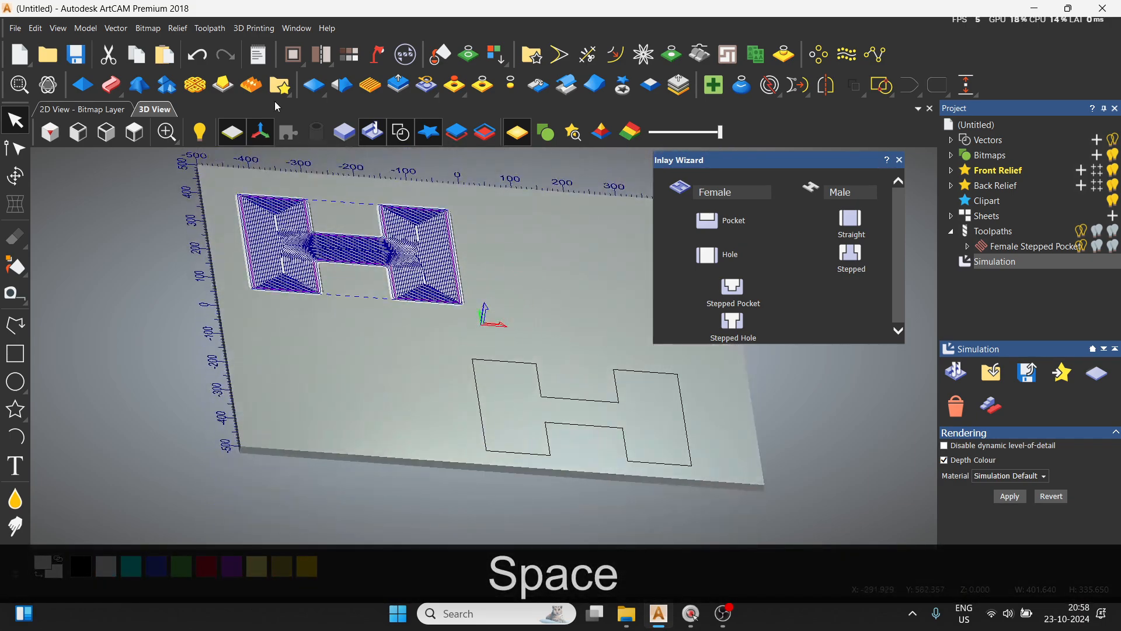
pyautogui.click(544, 395)
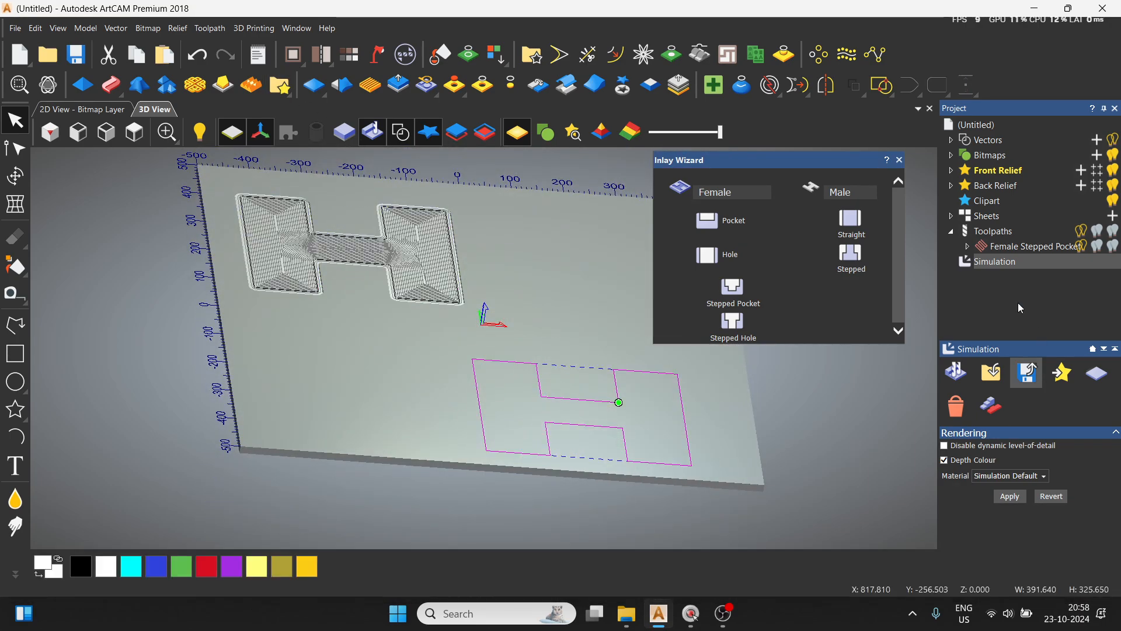
# Start a male stepped insert for the selected H with finish depth 10, shoulder depth 5 and shoulder width 10.
pyautogui.click(994, 233)
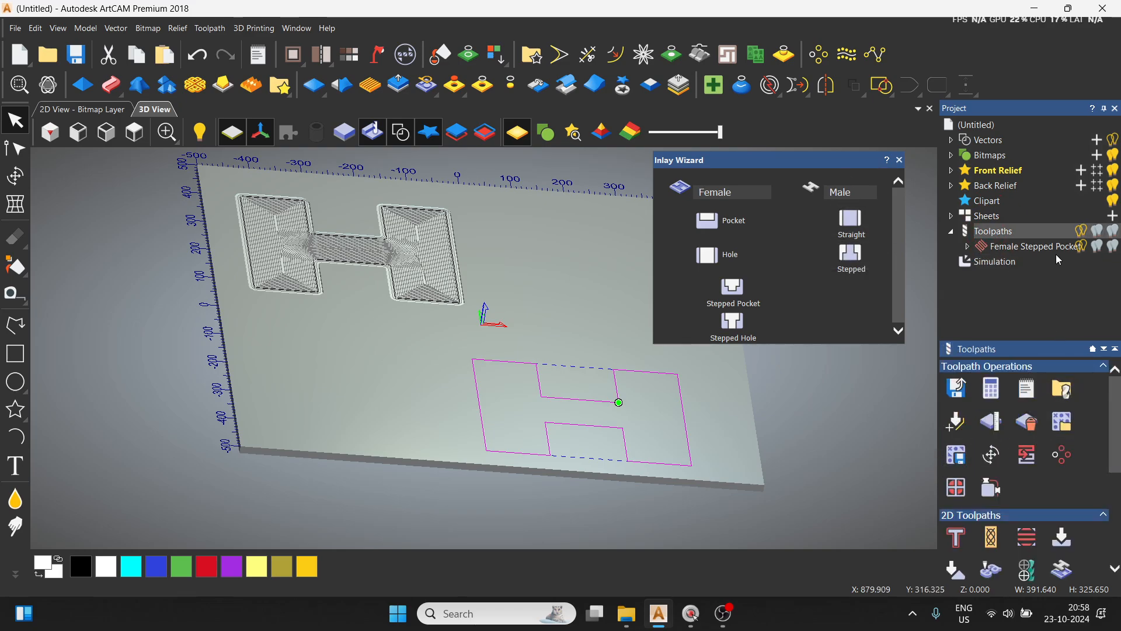
pyautogui.click(854, 273)
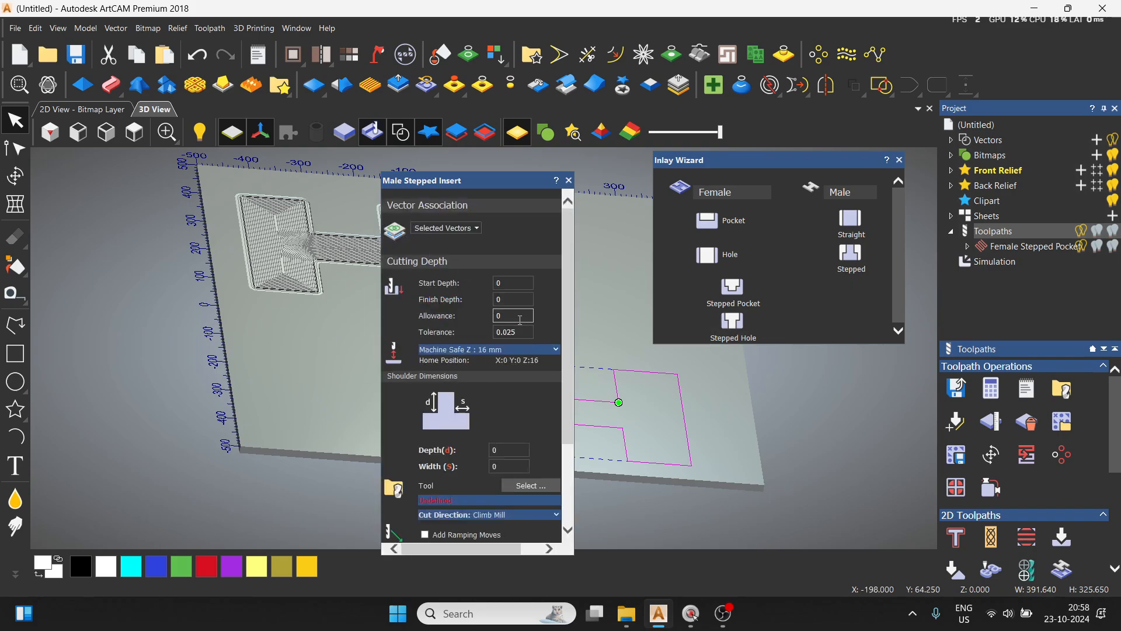
pyautogui.press('BackSpace')
pyautogui.write('10')
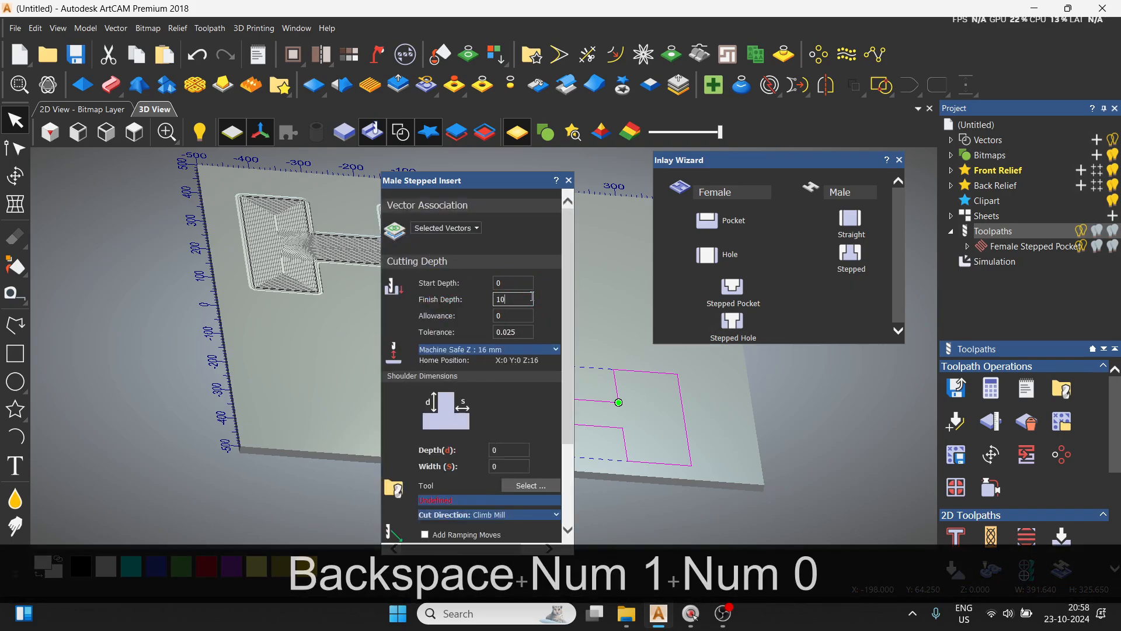
pyautogui.press('BackSpace')
pyautogui.write('5')
pyautogui.press('BackSpace')
pyautogui.write('10')
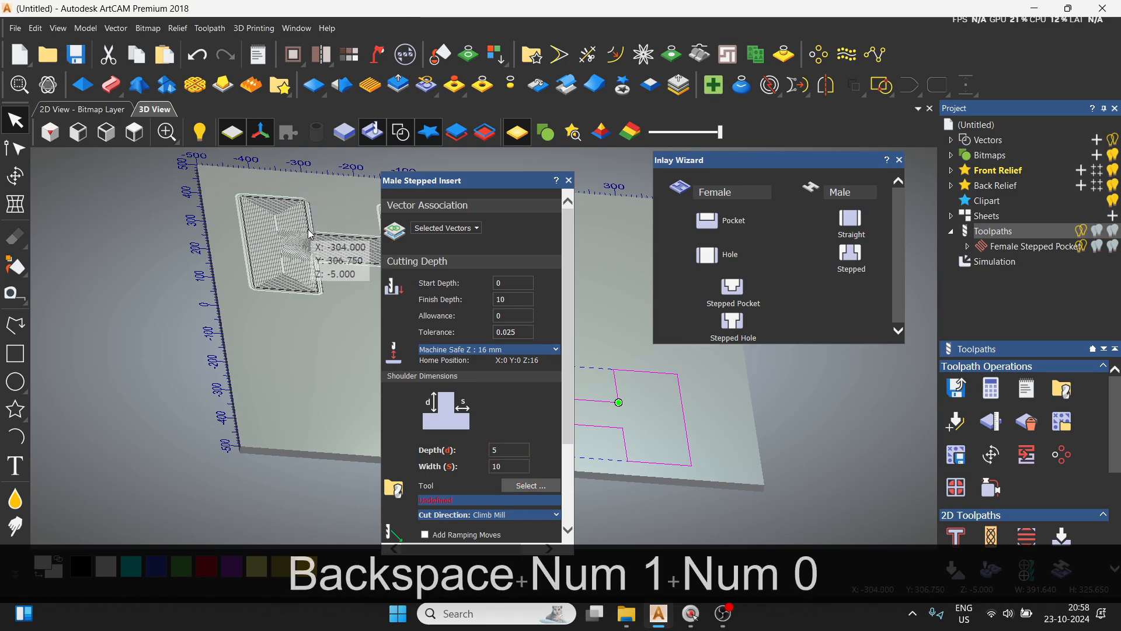
# Assign the End Mill 10 mm to the stepped insert, with feed rate 150 mm/sec and plunge rate 100 mm/sec.
pyautogui.click(547, 486)
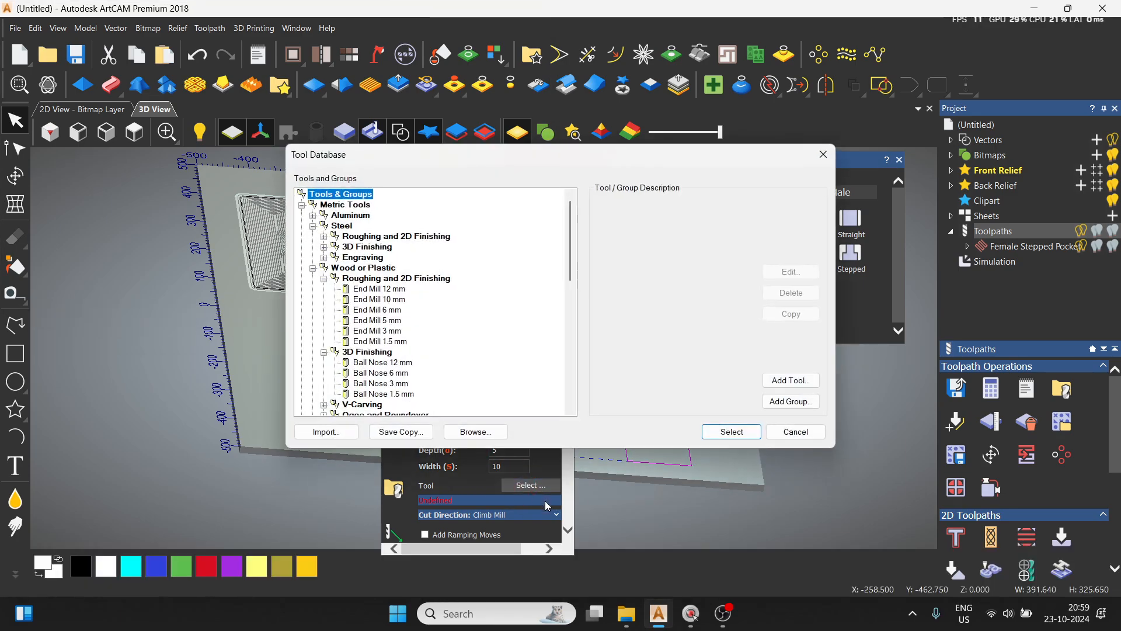
pyautogui.click(380, 299)
pyautogui.click(748, 432)
pyautogui.click(557, 447)
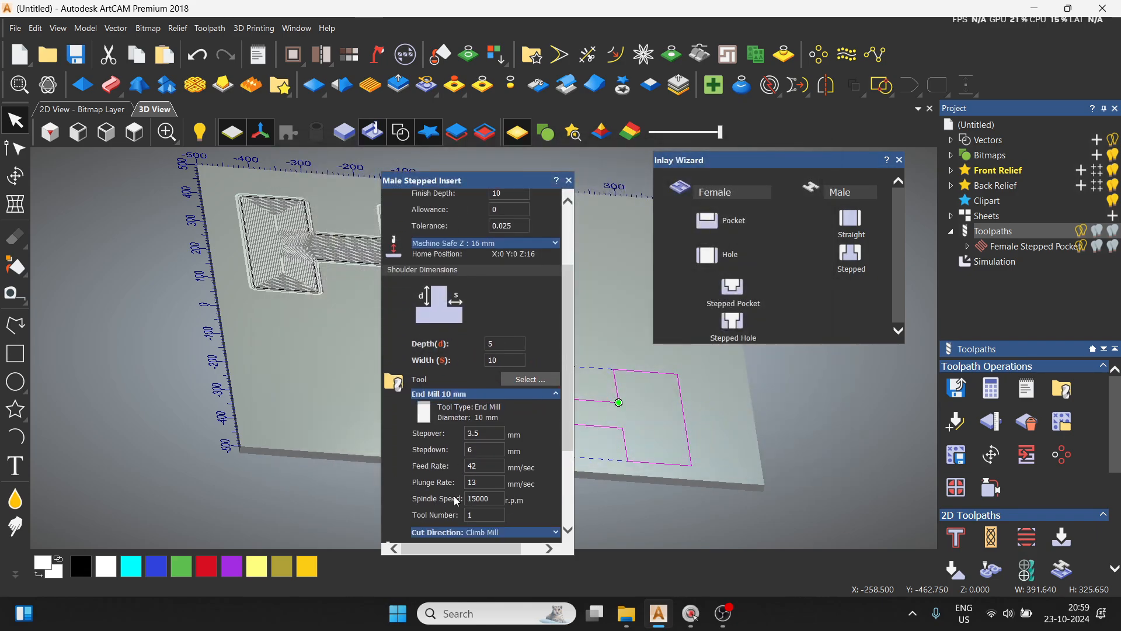
pyautogui.press('BackSpace')
pyautogui.press('BackSpace')
pyautogui.press('BackSpace')
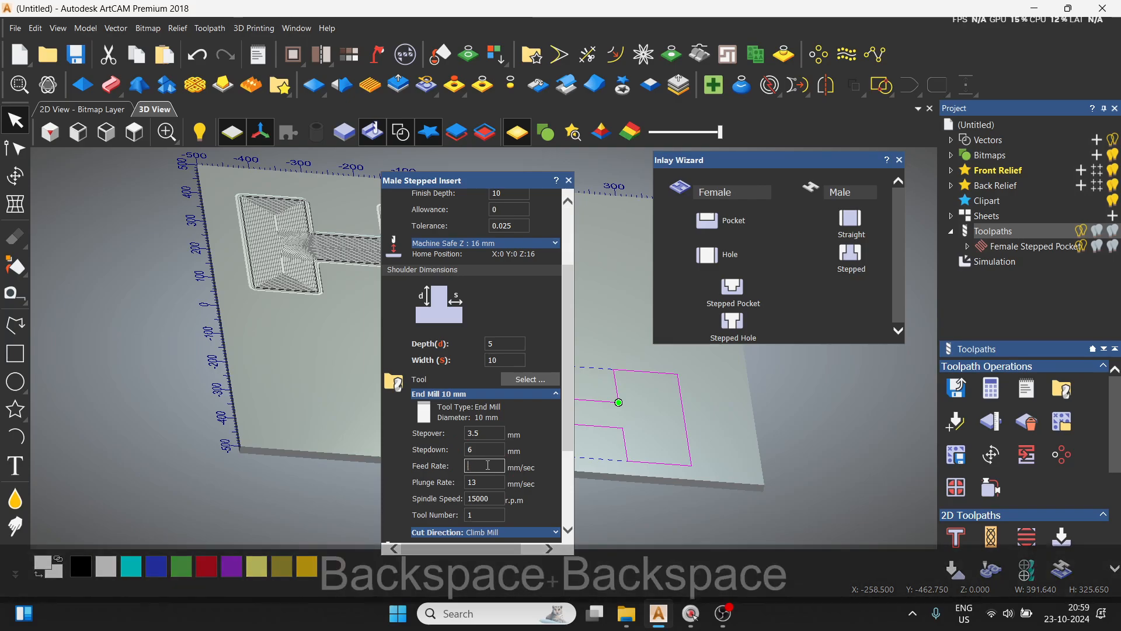
pyautogui.write('150')
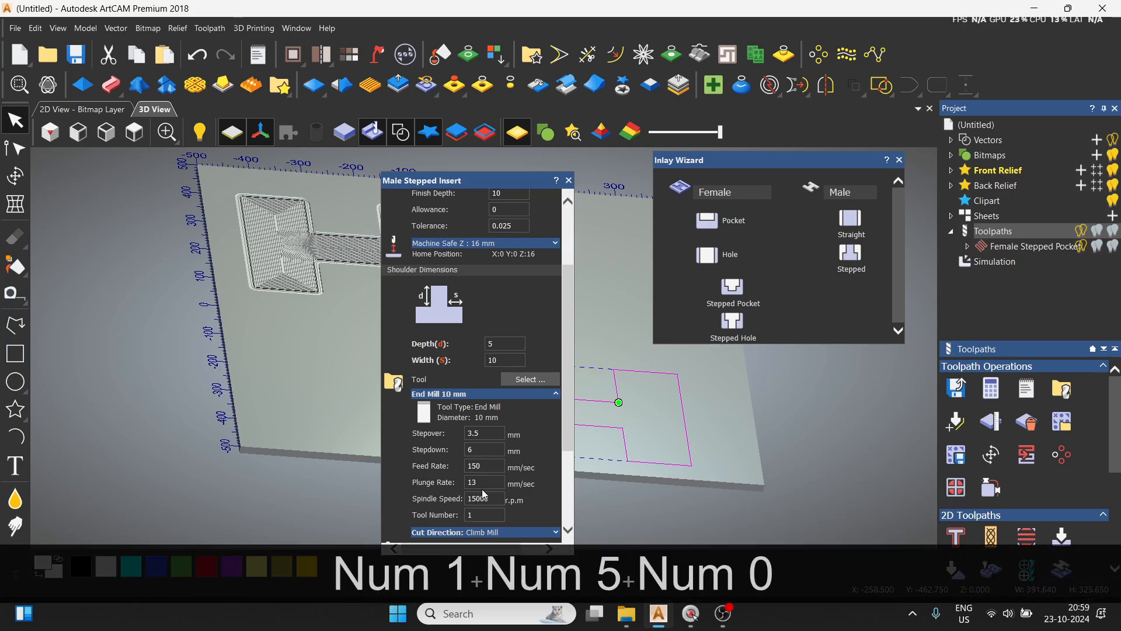
pyautogui.press('BackSpace')
pyautogui.press('BackSpace')
pyautogui.press('BackSpace')
pyautogui.write('100')
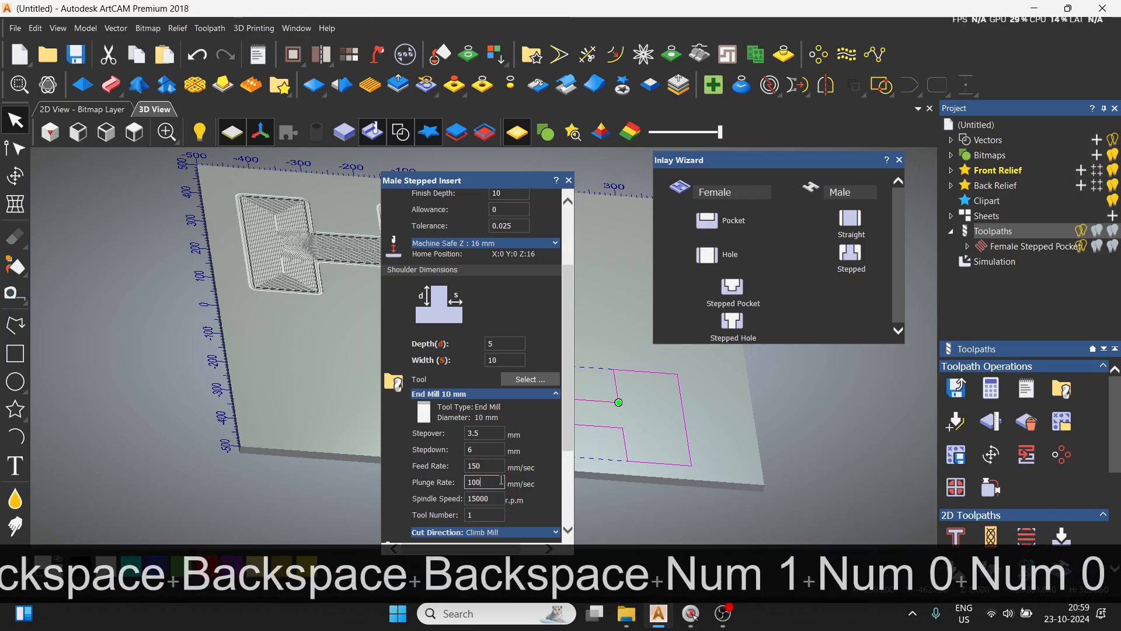
# Calculate the male stepped insert toolpath and close its settings.
pyautogui.scroll(-2, 496, 471)
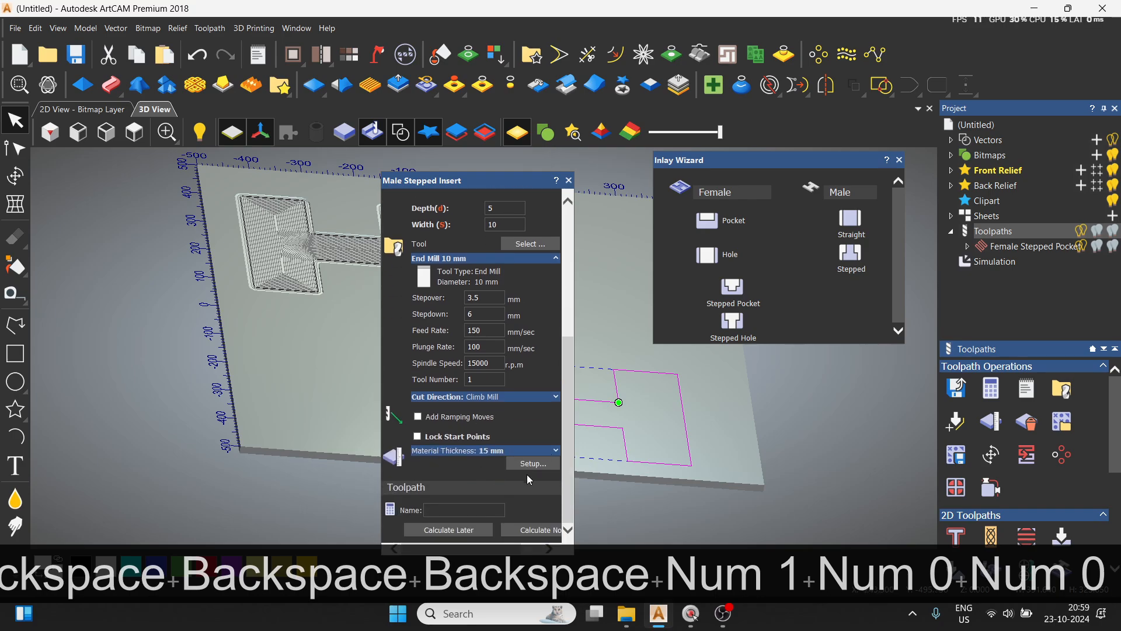
pyautogui.click(535, 532)
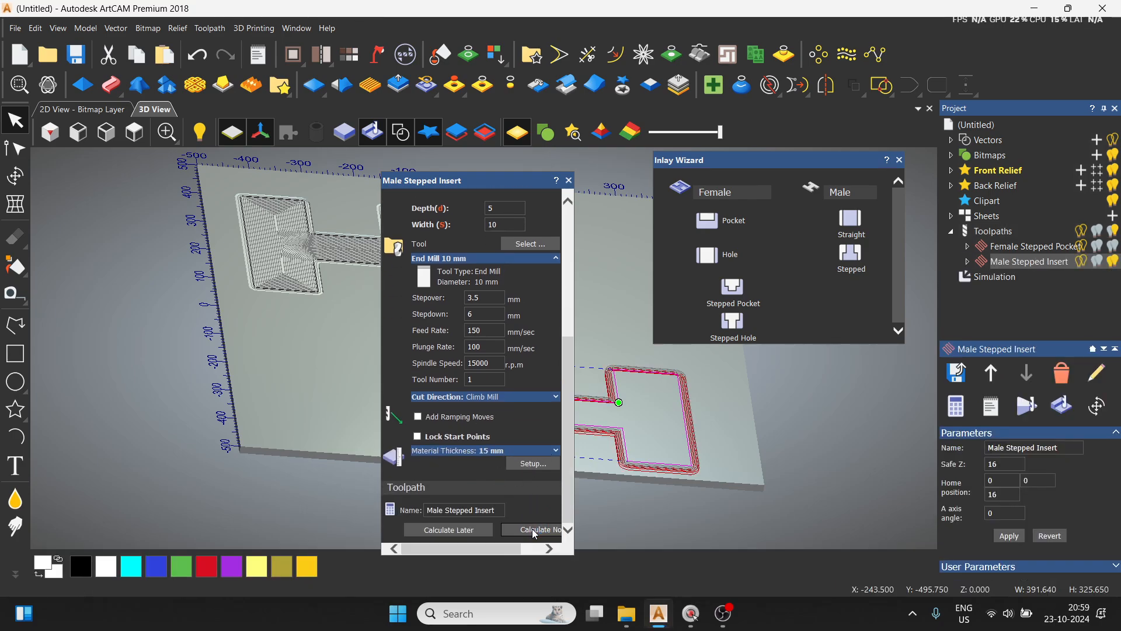
pyautogui.click(570, 180)
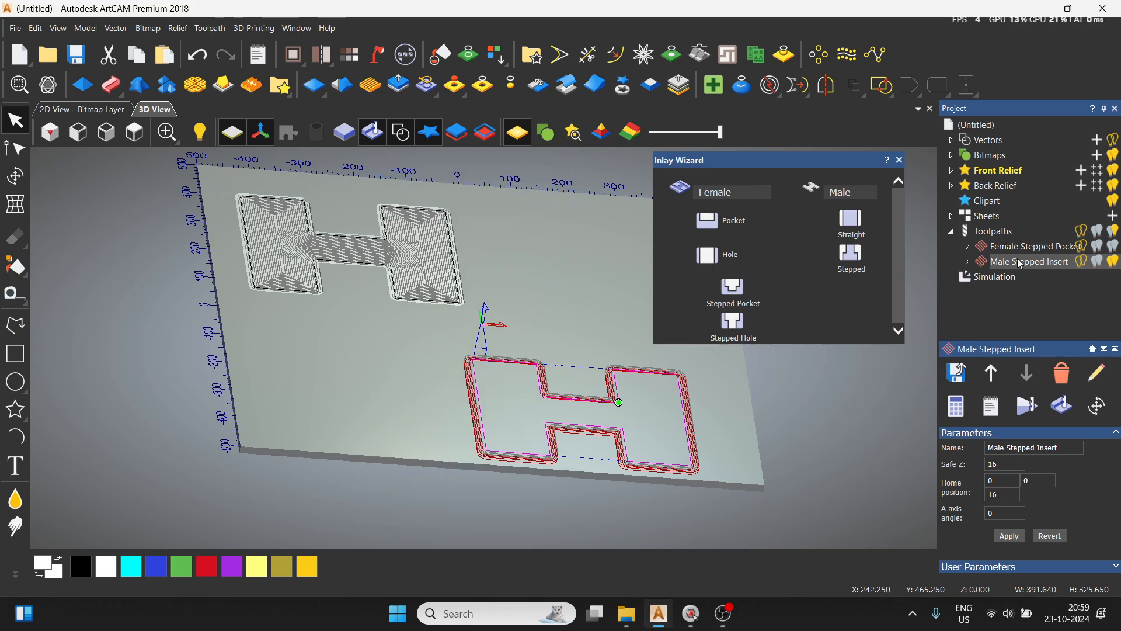
# Simulate the male stepped insert toolpath at fast speed.
pyautogui.click(1028, 404)
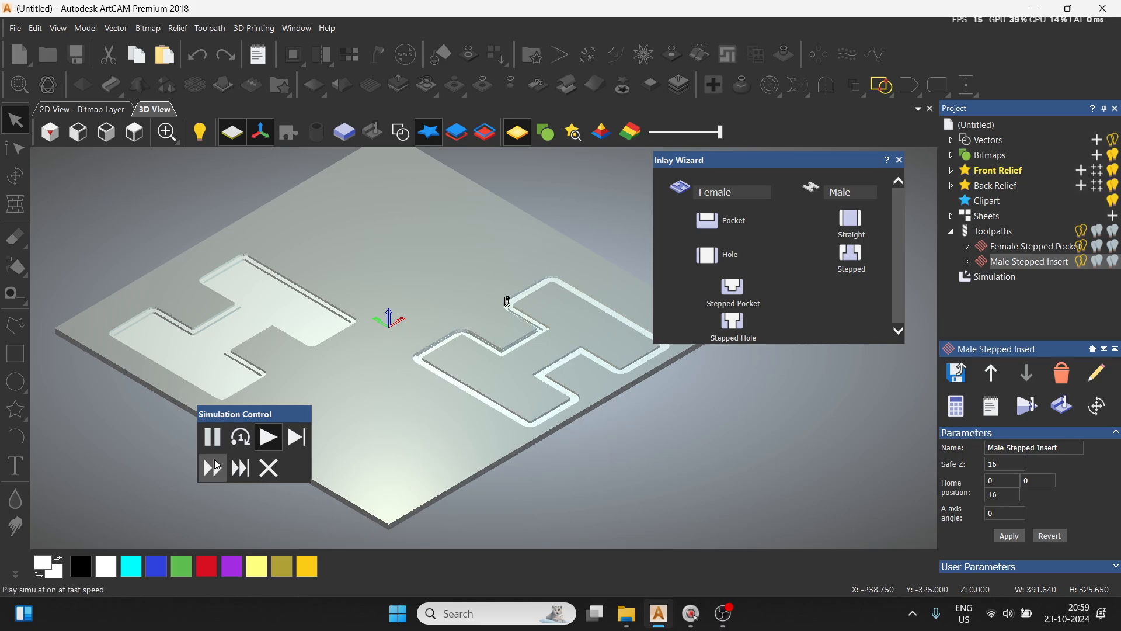
pyautogui.click(212, 467)
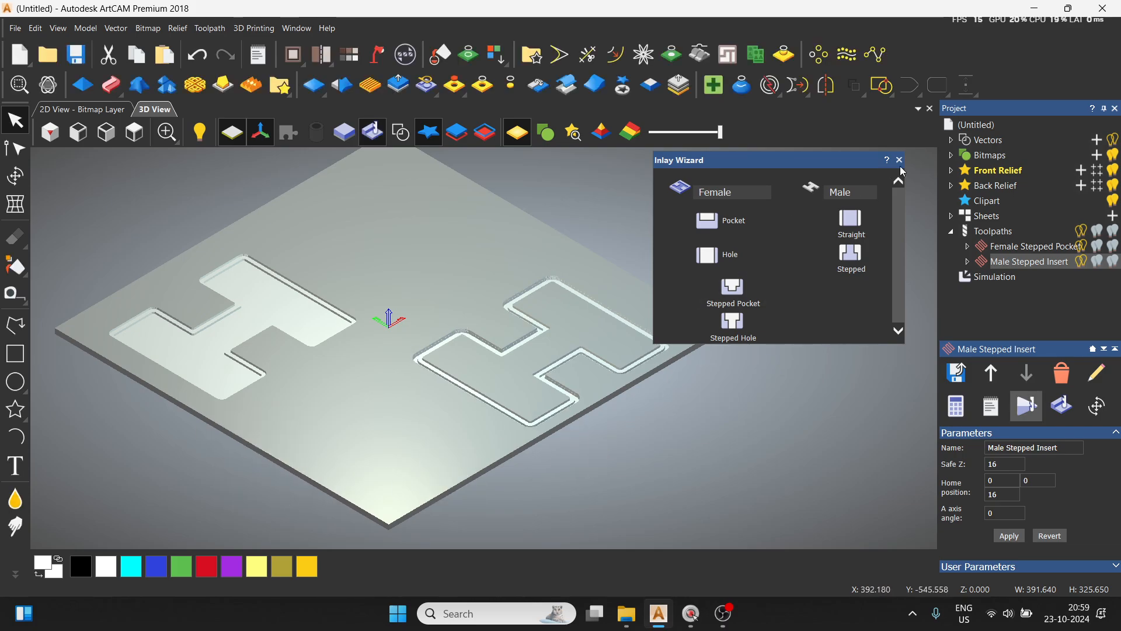
# Examine the stepped shoulders of the simulated H pocket and insert up close from several angles, and close the Inlay Wizard.
pyautogui.scroll(5, 325, 384)
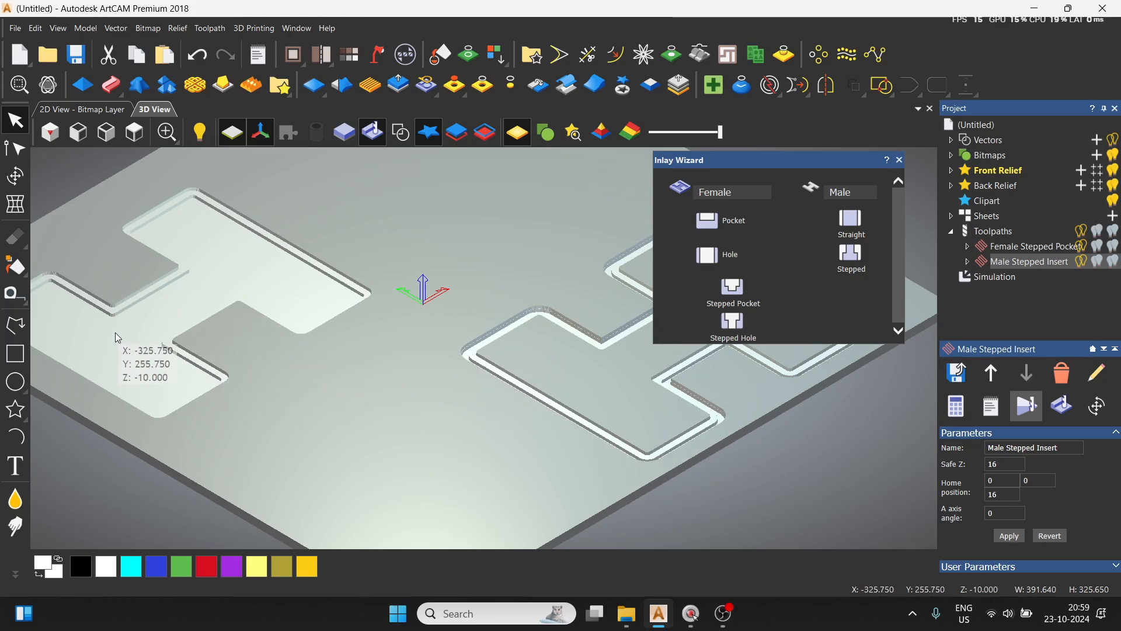
pyautogui.scroll(3, 421, 379)
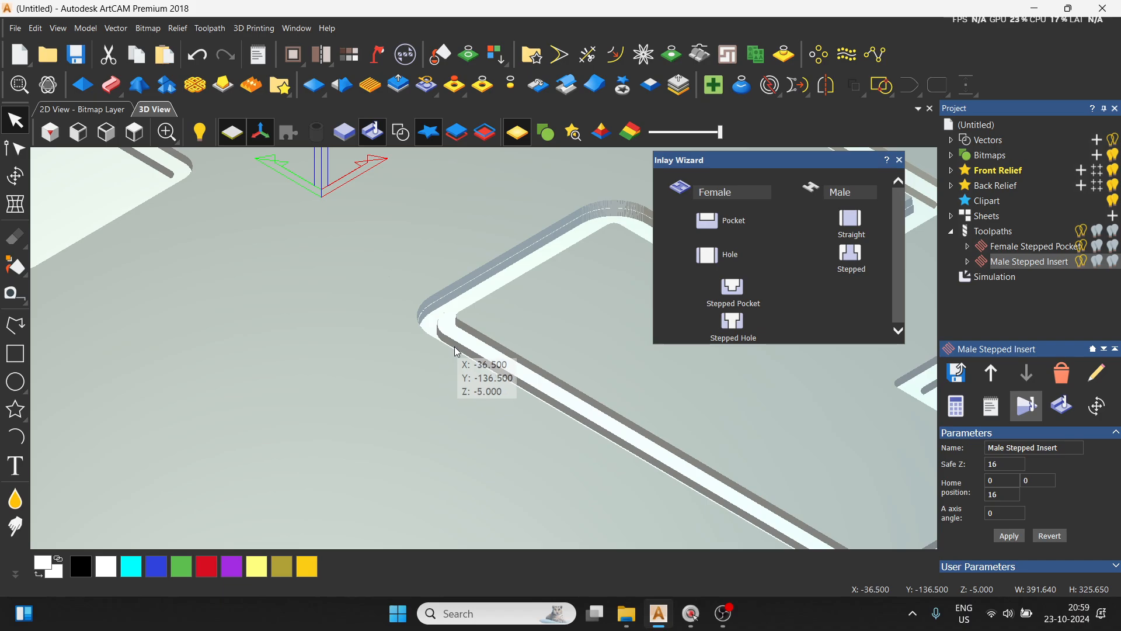
pyautogui.scroll(-3, 459, 352)
pyautogui.scroll(3, 591, 413)
pyautogui.scroll(-4, 684, 418)
pyautogui.press('space')
pyautogui.moveTo(770, 458); pyautogui.dragTo(483, 450)
pyautogui.scroll(3, 622, 428)
pyautogui.press('space')
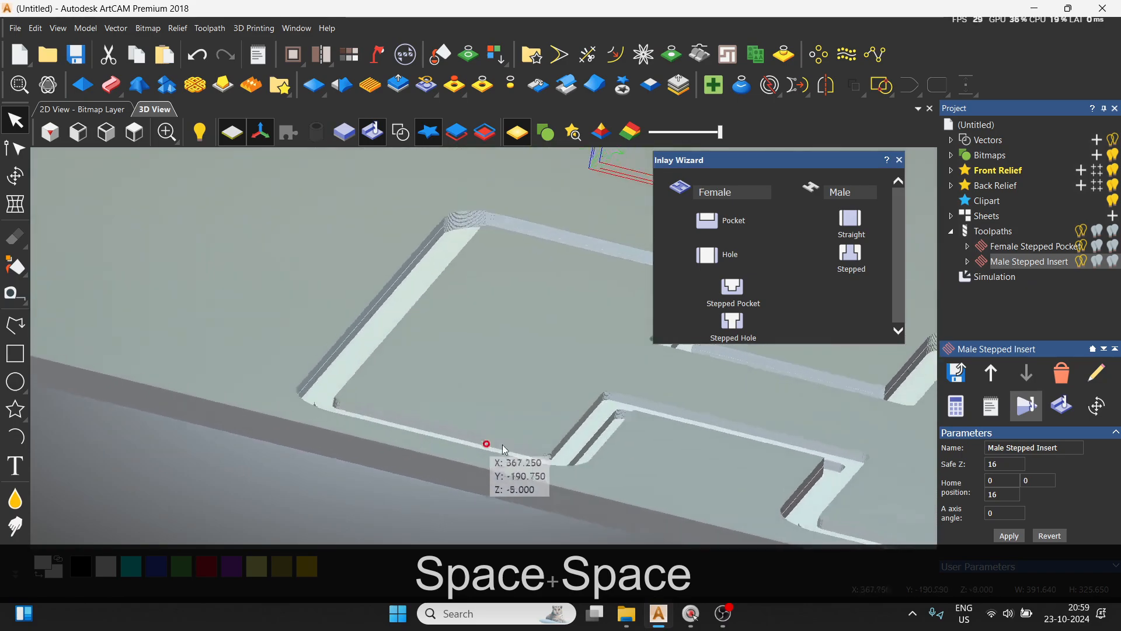
pyautogui.press('space')
pyautogui.moveTo(633, 446); pyautogui.dragTo(398, 477)
pyautogui.scroll(-4, 509, 423)
pyautogui.moveTo(638, 381); pyautogui.dragTo(388, 405)
pyautogui.click(902, 163)
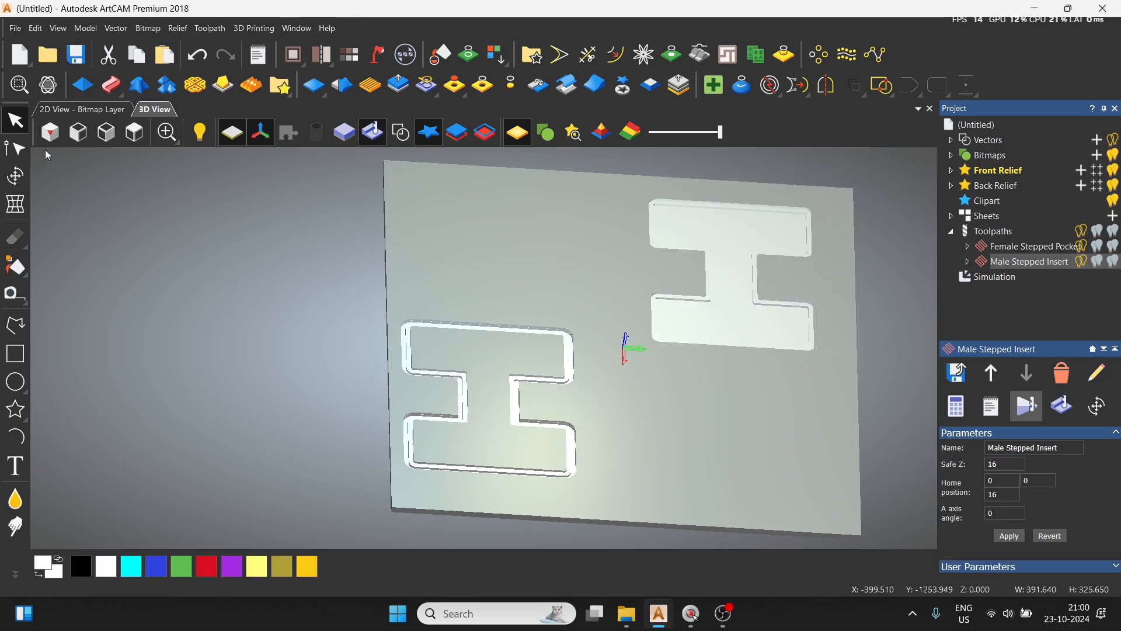
pyautogui.click(50, 132)
pyautogui.scroll(2, 528, 382)
pyautogui.scroll(2, 527, 383)
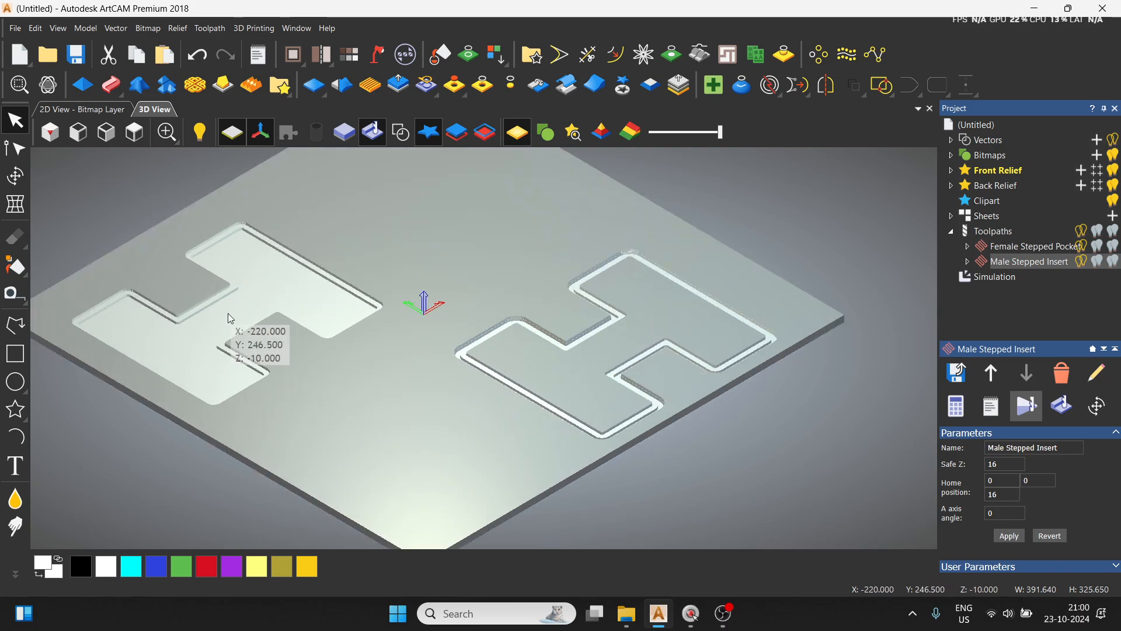
# Delete the male stepped insert toolpath, the female stepped pocket toolpath and the simulation.
pyautogui.rightClick(1021, 269)
pyautogui.click(1005, 484)
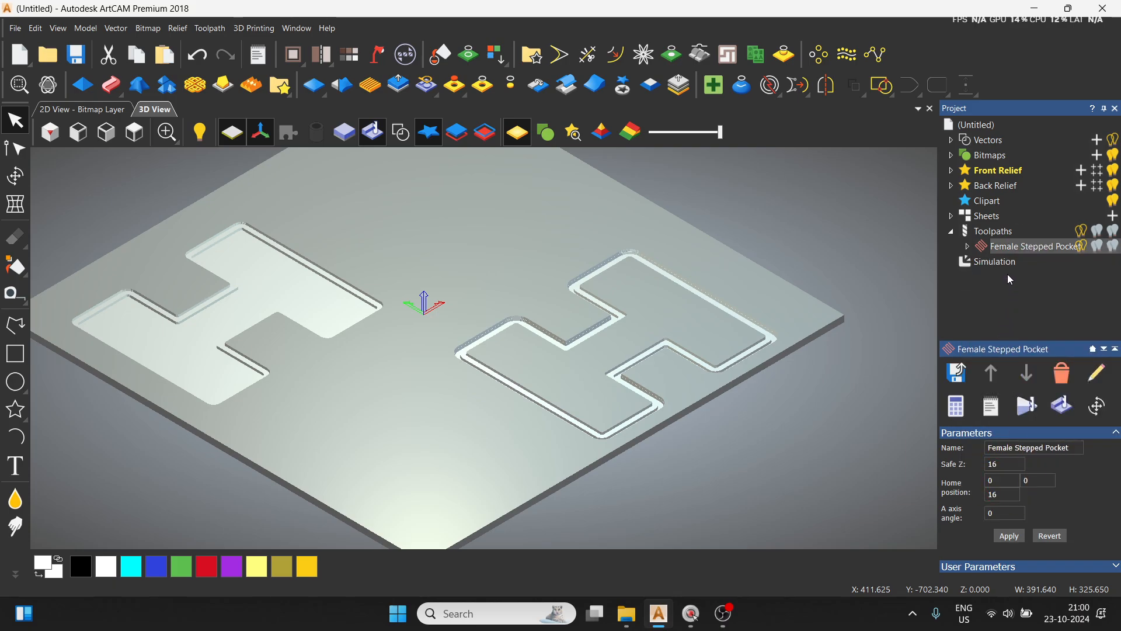
pyautogui.rightClick(1017, 249)
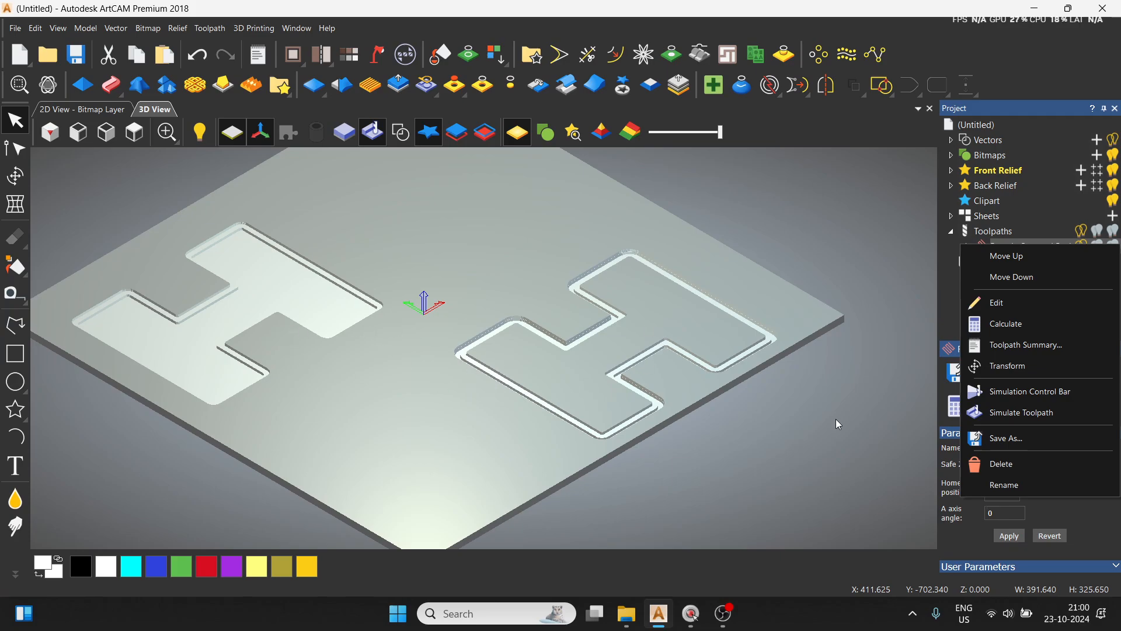
pyautogui.click(1044, 464)
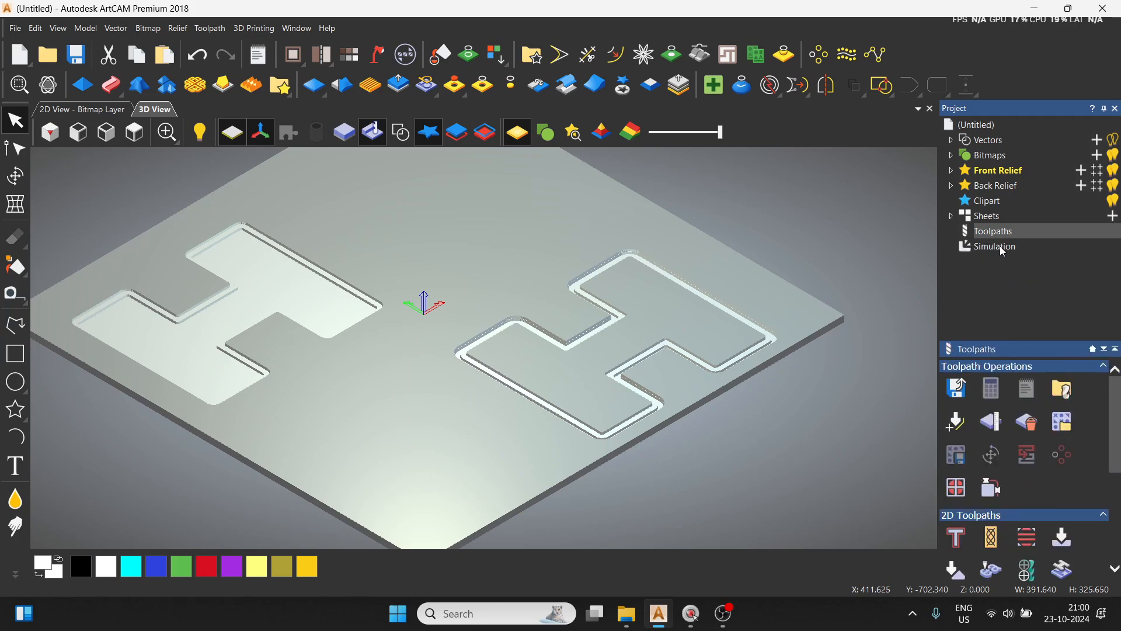
pyautogui.rightClick(1000, 247)
pyautogui.click(1007, 382)
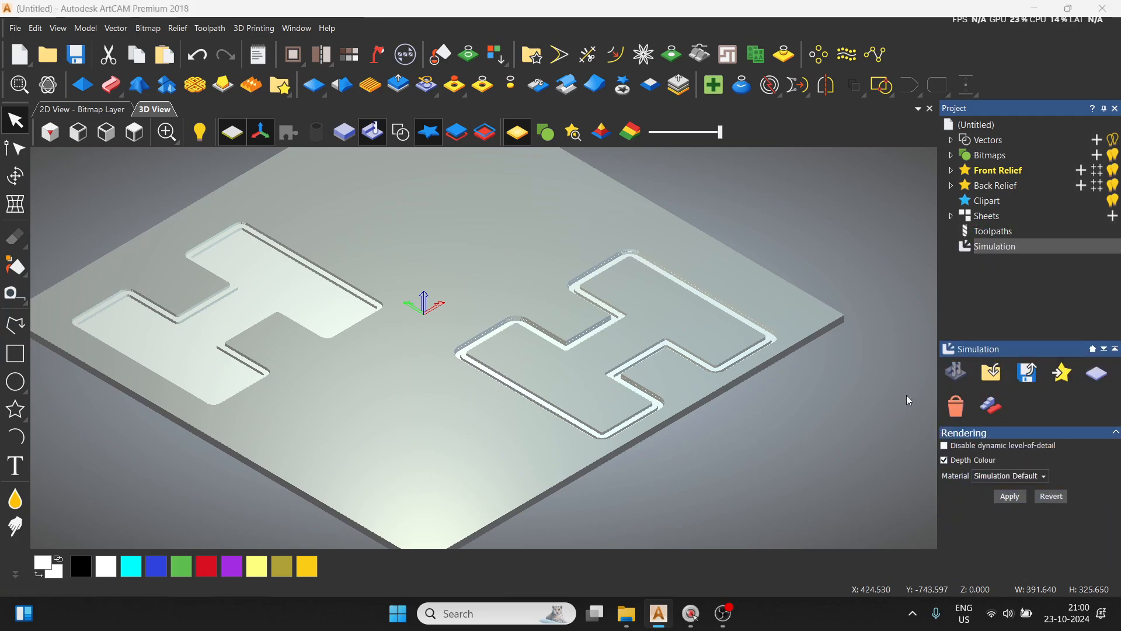
# Show the H vectors on the relief from the top and reopen the Inlay Wizard.
pyautogui.click(415, 135)
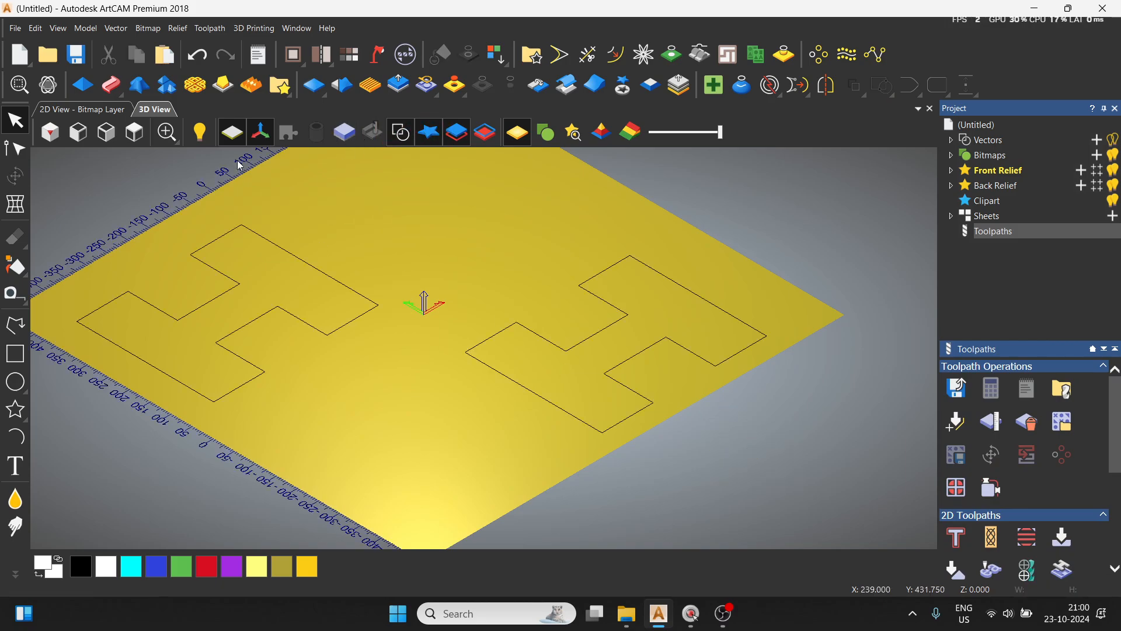
pyautogui.click(135, 133)
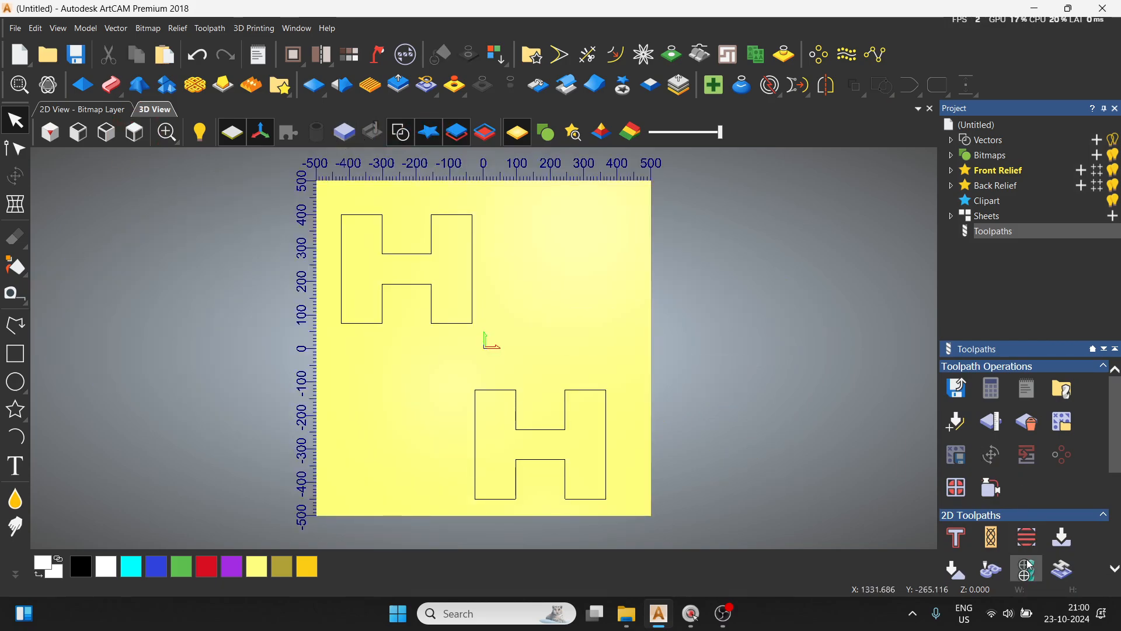
pyautogui.scroll(-3, 1030, 562)
pyautogui.click(1062, 501)
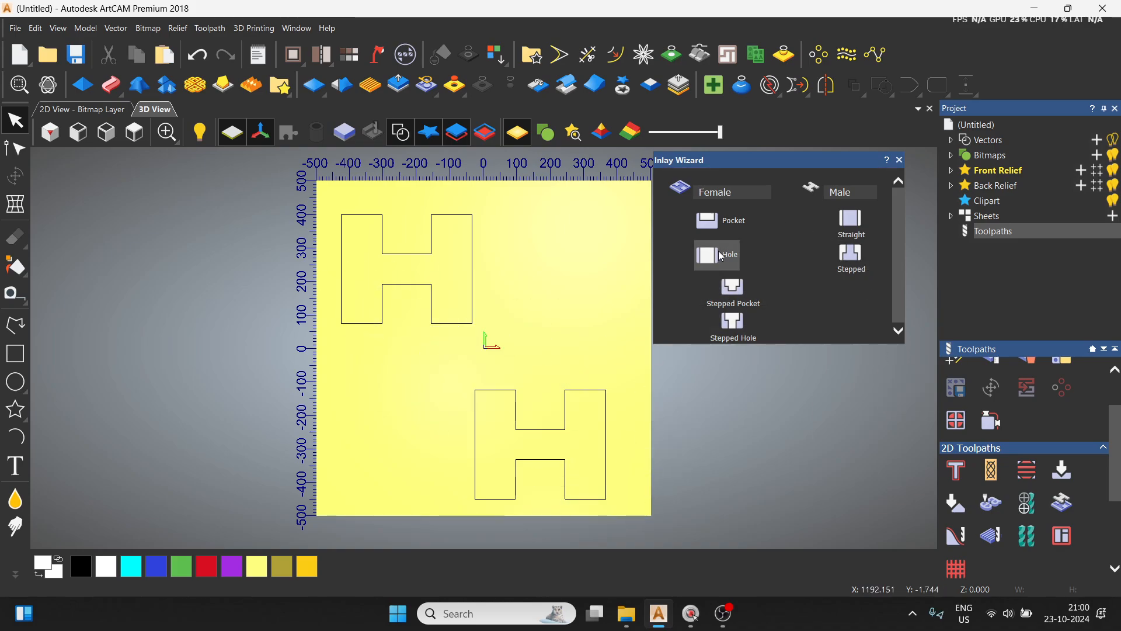
# Start a female hole inlay for the upper H outline with finish depth 10.
pyautogui.click(421, 285)
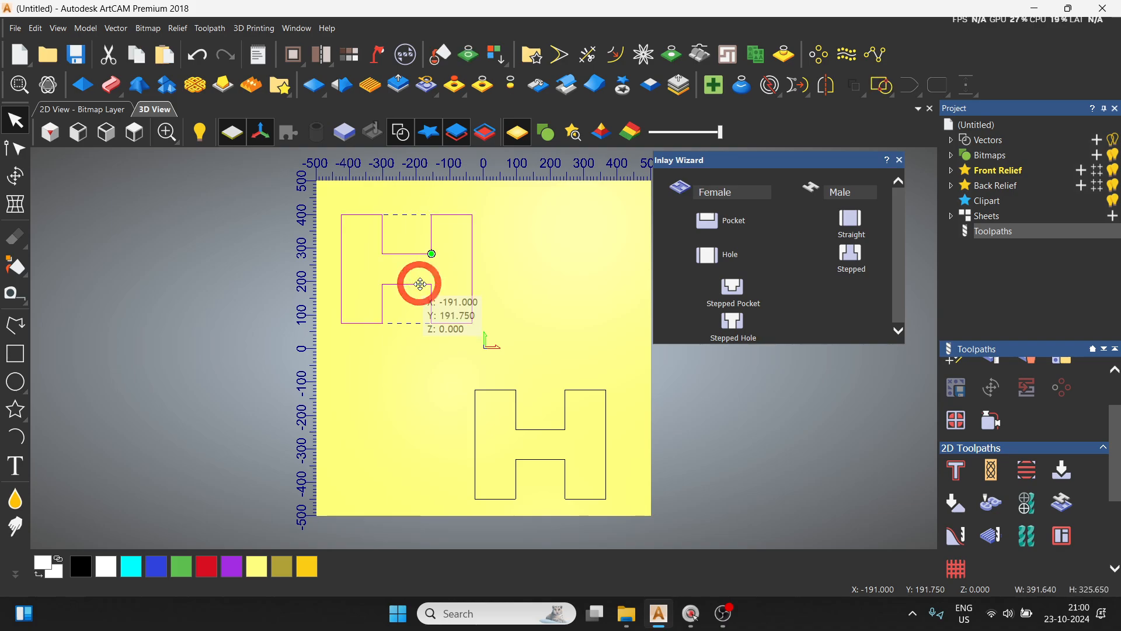
pyautogui.click(721, 258)
pyautogui.moveTo(485, 180); pyautogui.dragTo(229, 173)
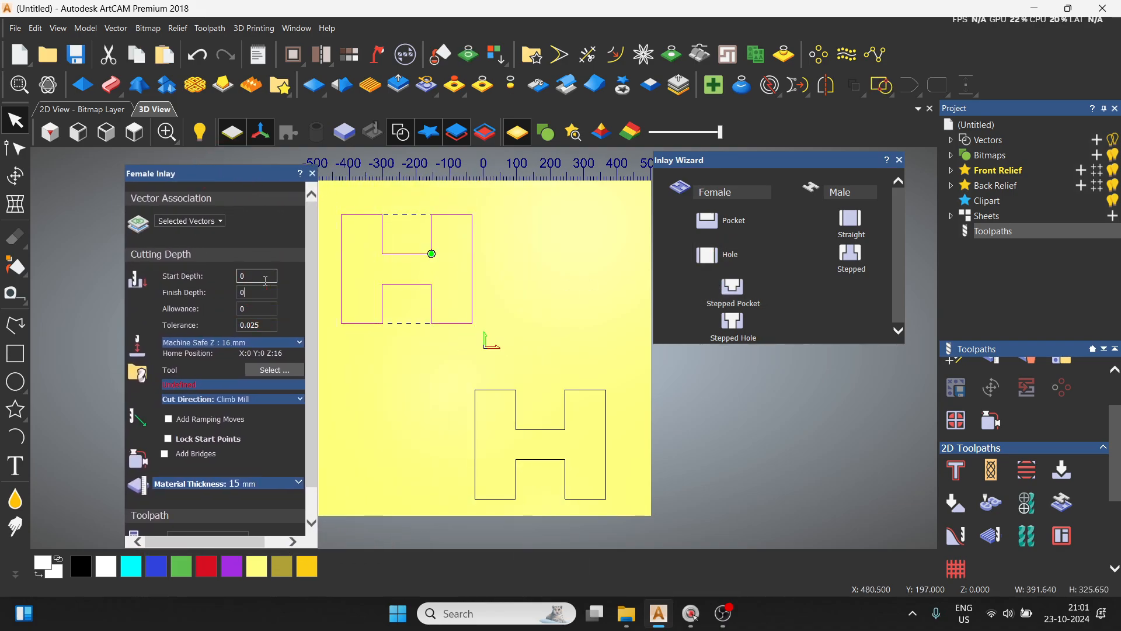
pyautogui.press('BackSpace')
pyautogui.write('10')
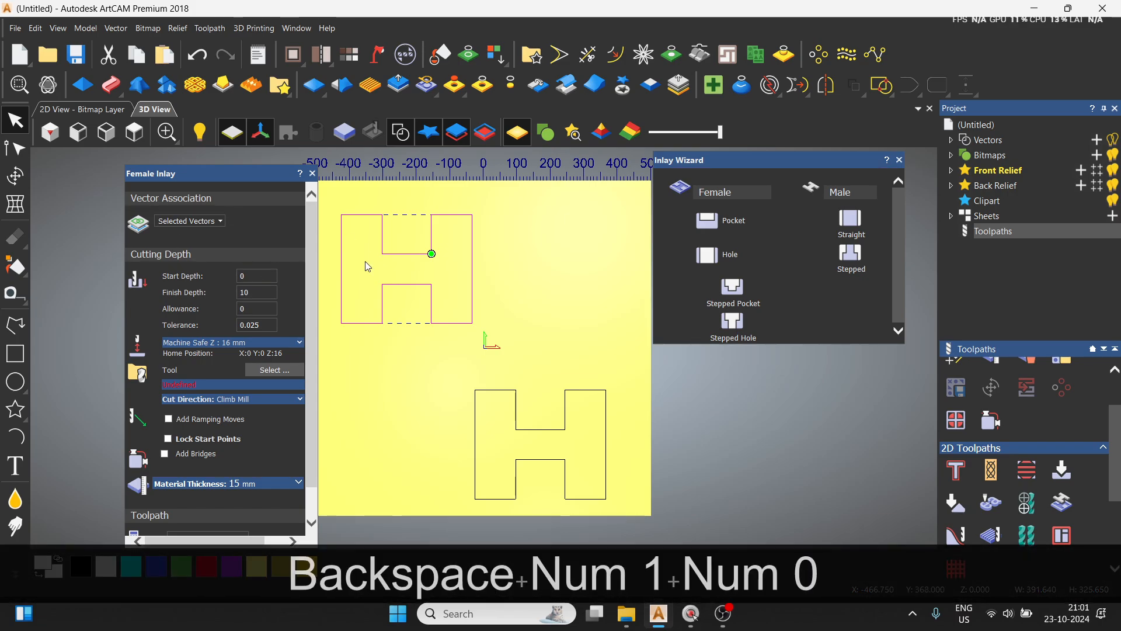
pyautogui.scroll(-1, 309, 295)
pyautogui.click(311, 293)
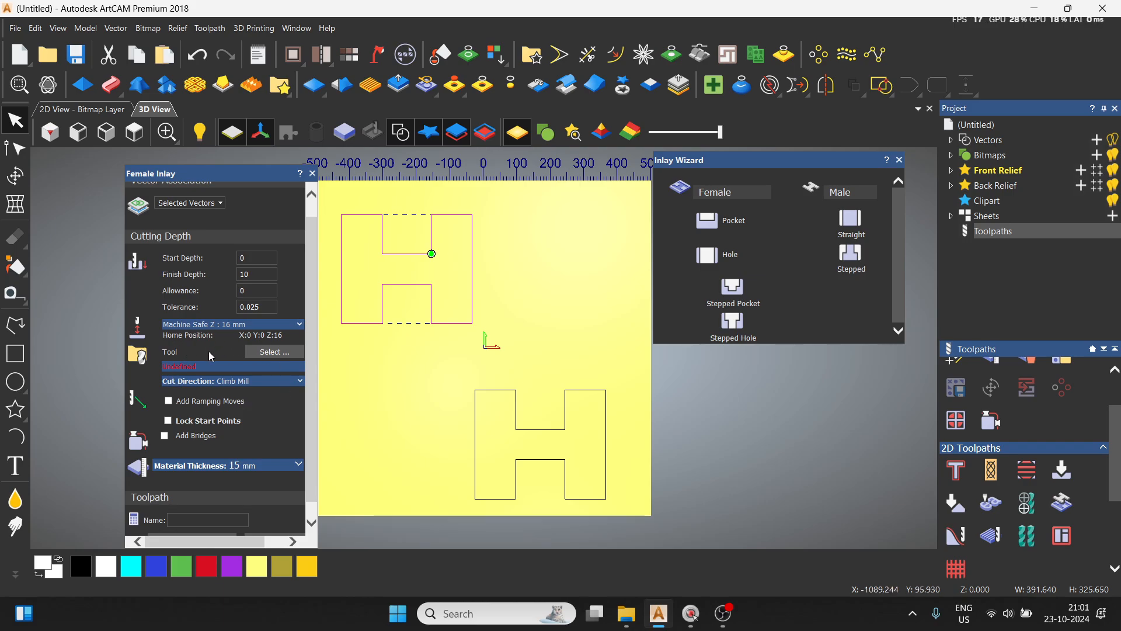
# Assign the End Mill 10 mm to the female hole, with feed rate 150 mm/sec and plunge rate 100 mm/sec.
pyautogui.click(272, 352)
pyautogui.click(377, 299)
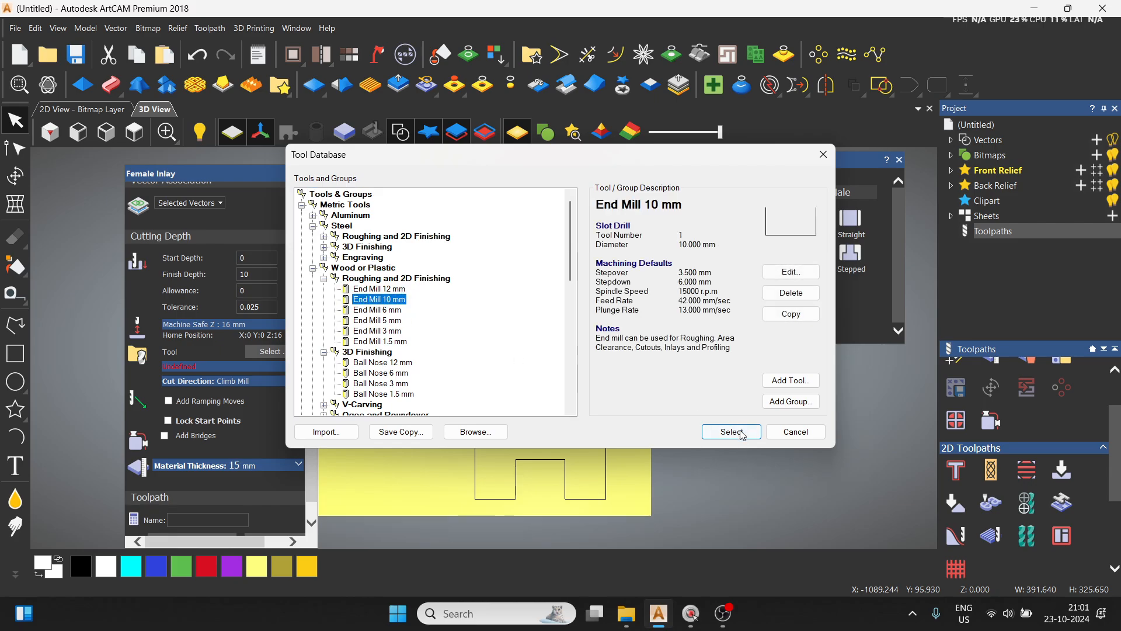
pyautogui.click(731, 432)
pyautogui.click(300, 366)
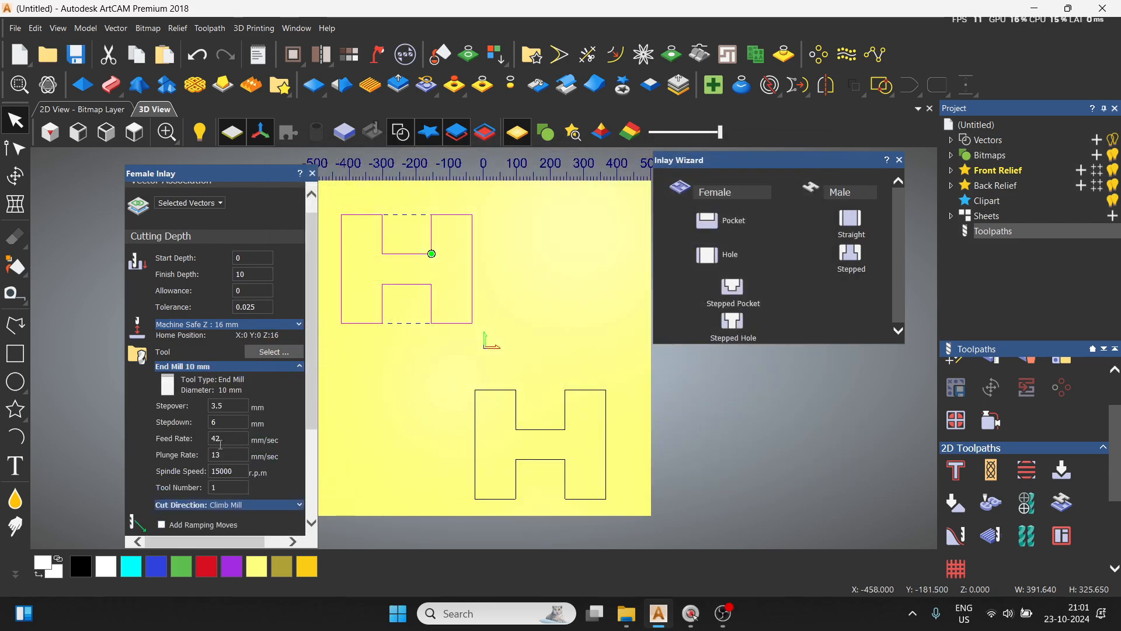
pyautogui.press('BackSpace')
pyautogui.press('BackSpace')
pyautogui.press('BackSpace')
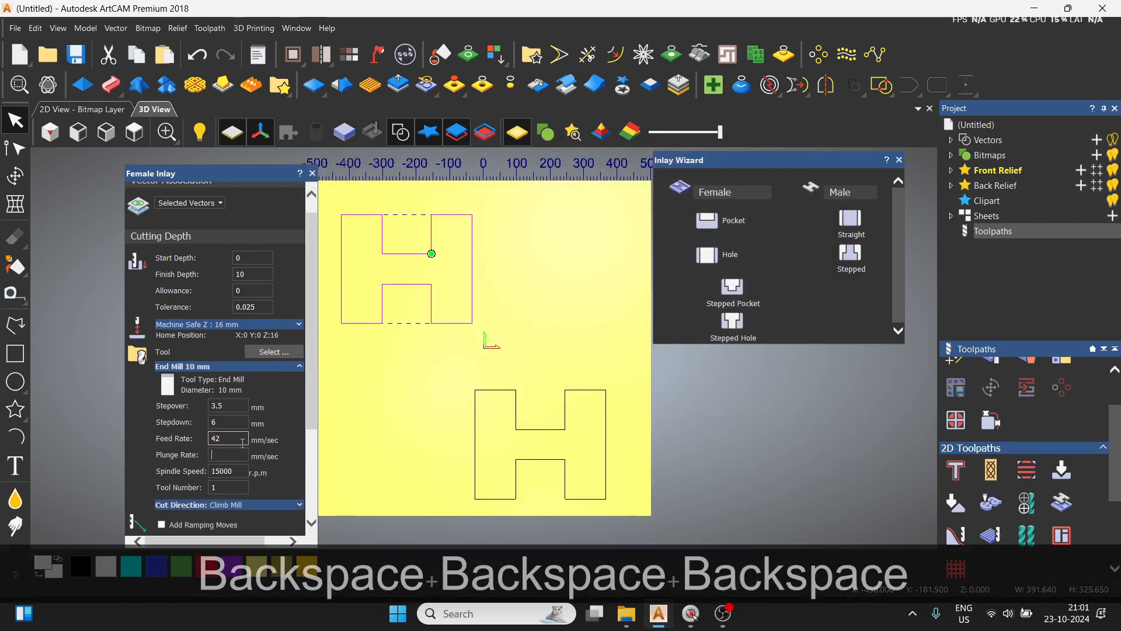
pyautogui.write('150')
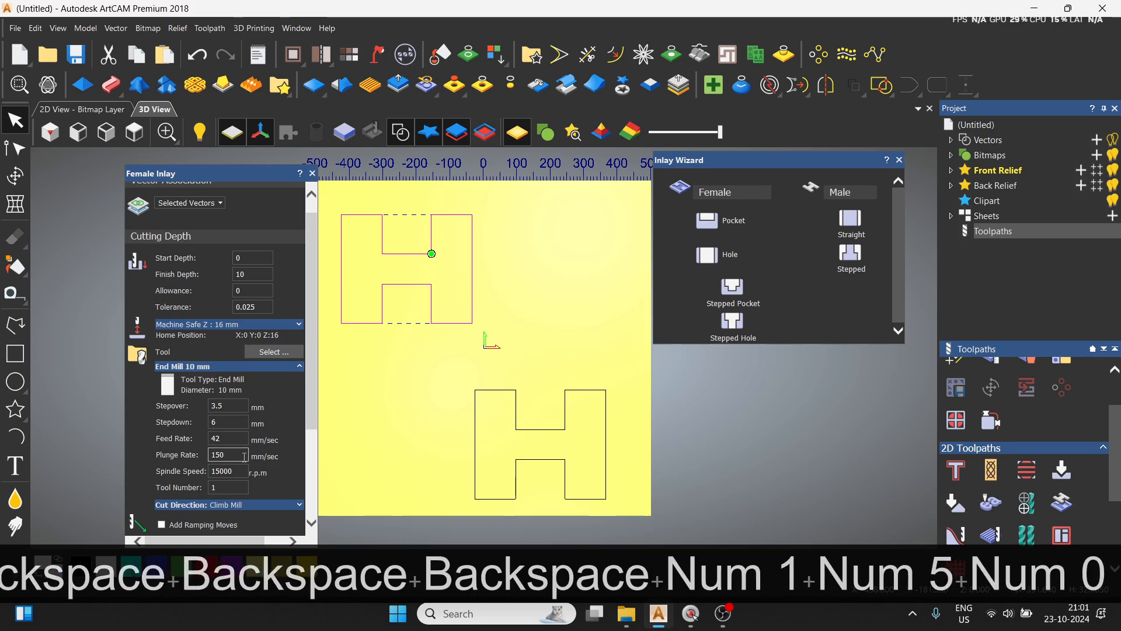
pyautogui.press('BackSpace')
pyautogui.press('BackSpace')
pyautogui.press('BackSpace')
pyautogui.write('150')
pyautogui.press('BackSpace')
pyautogui.press('BackSpace')
pyautogui.write('00')
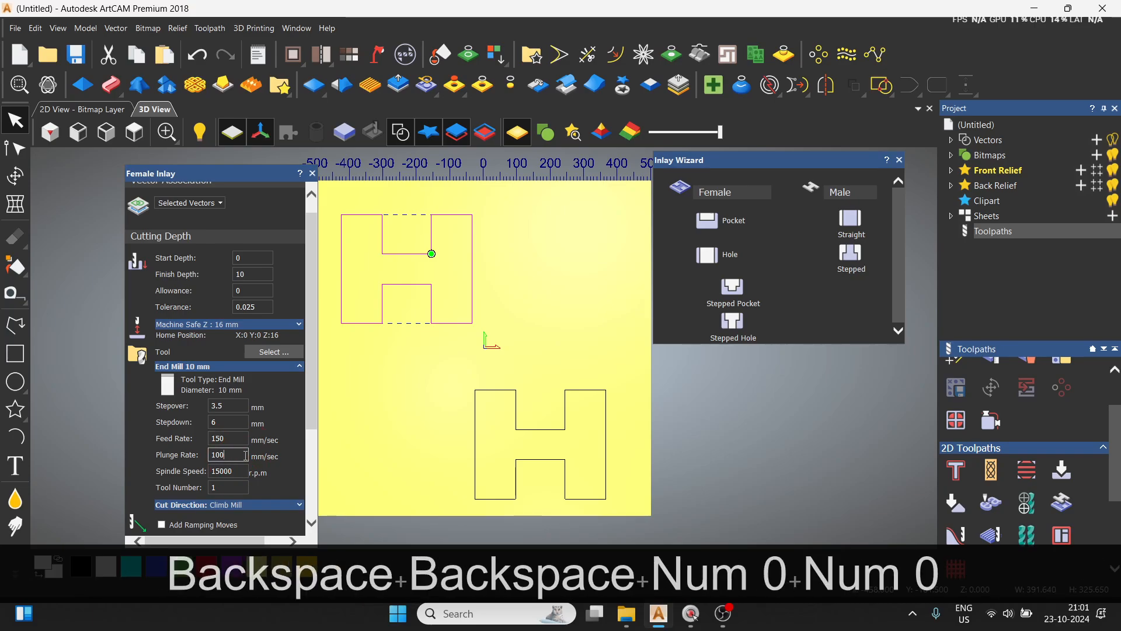
# Calculate the female hole toolpath immediately and close its settings.
pyautogui.scroll(-5, 263, 455)
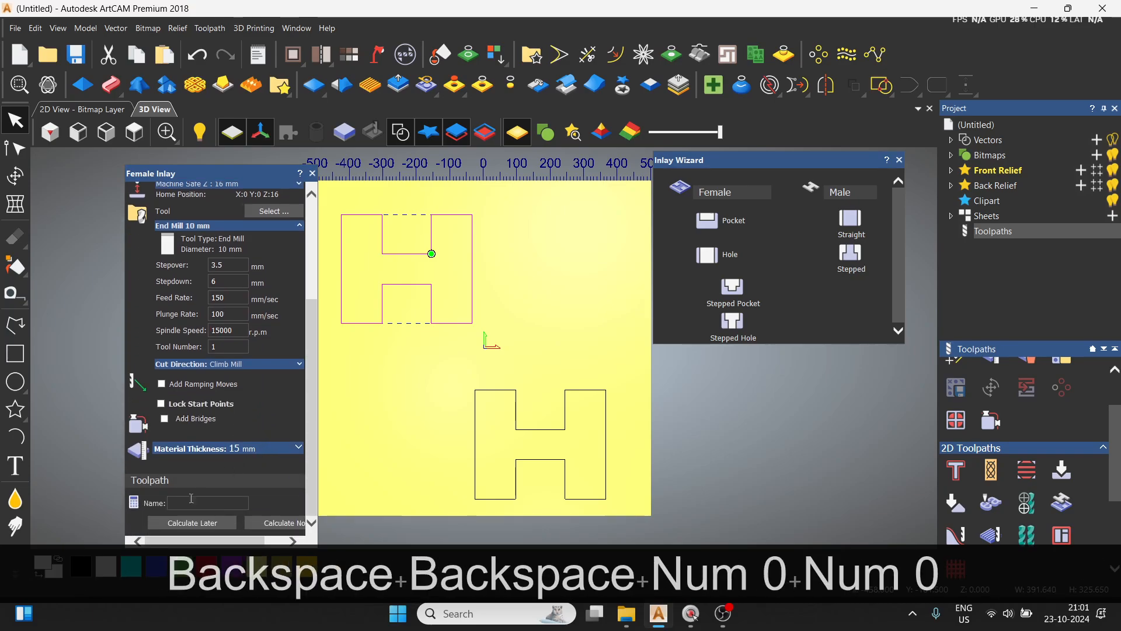
pyautogui.click(286, 526)
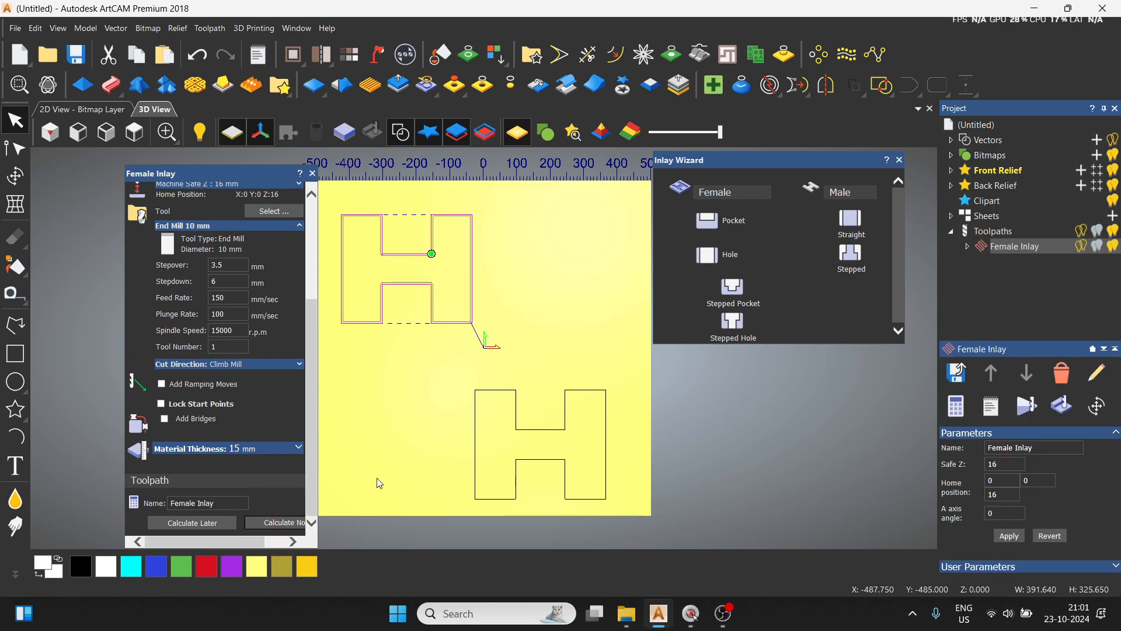
pyautogui.click(313, 173)
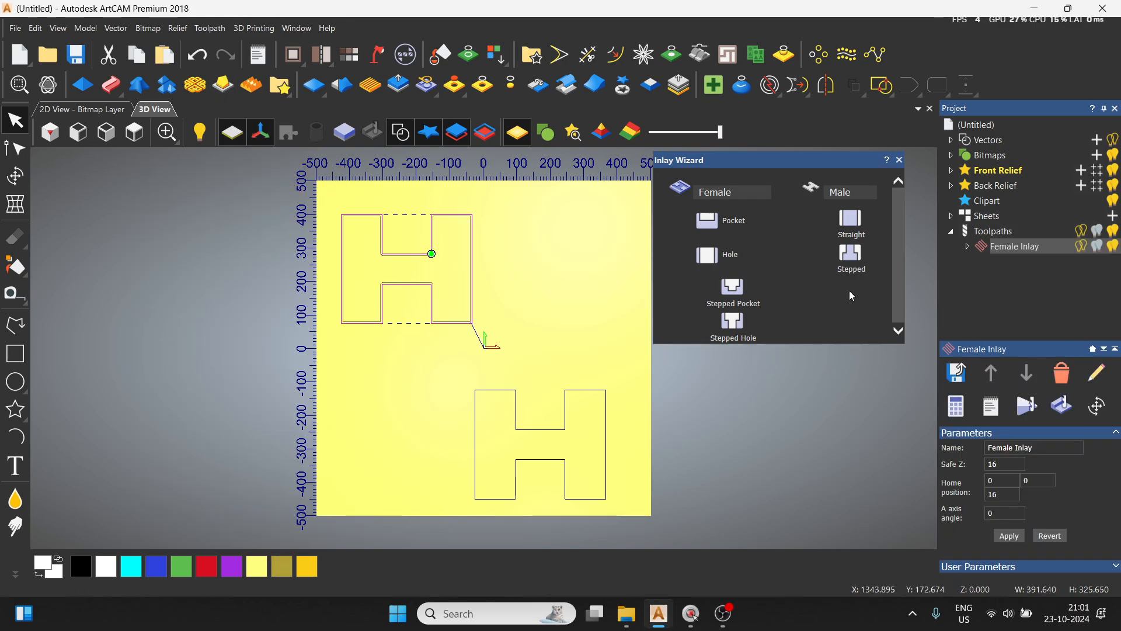
# Simulate the female hole toolpath in the isometric view.
pyautogui.click(1022, 413)
pyautogui.click(621, 428)
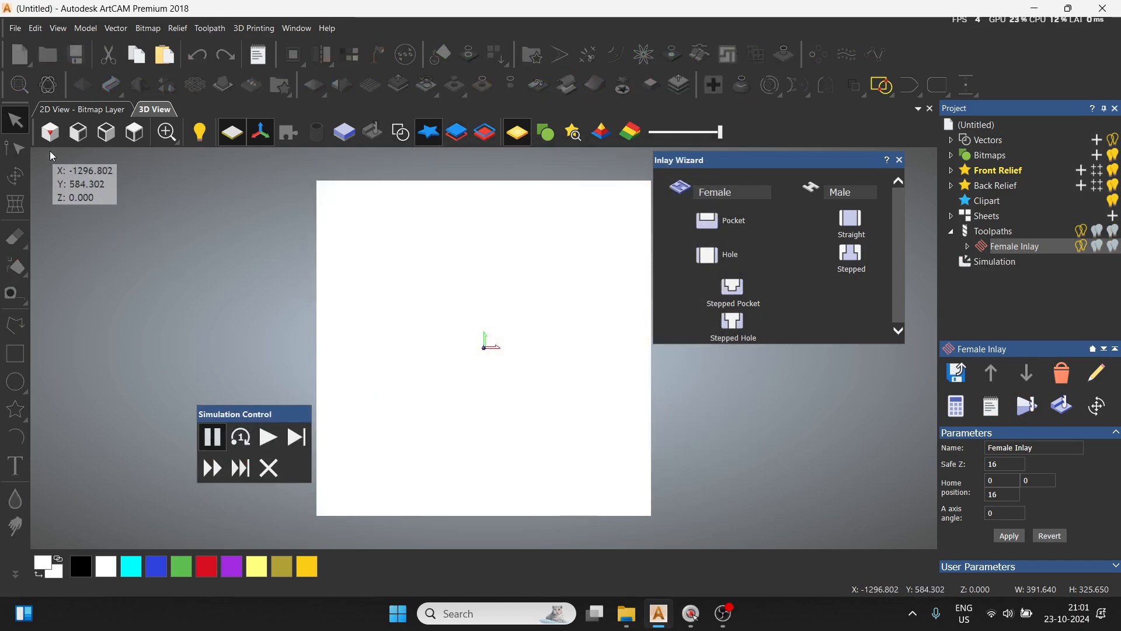
pyautogui.click(267, 439)
pyautogui.scroll(4, 402, 357)
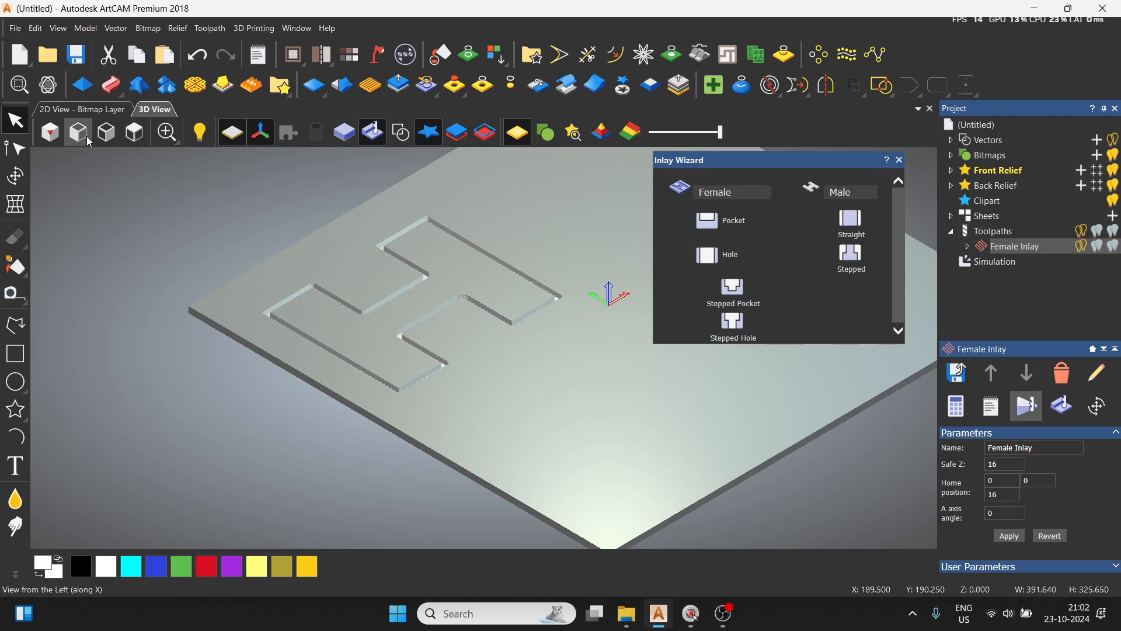
# Show the vectors over the simulation from the top and select the lower H outline.
pyautogui.click(134, 133)
pyautogui.click(401, 131)
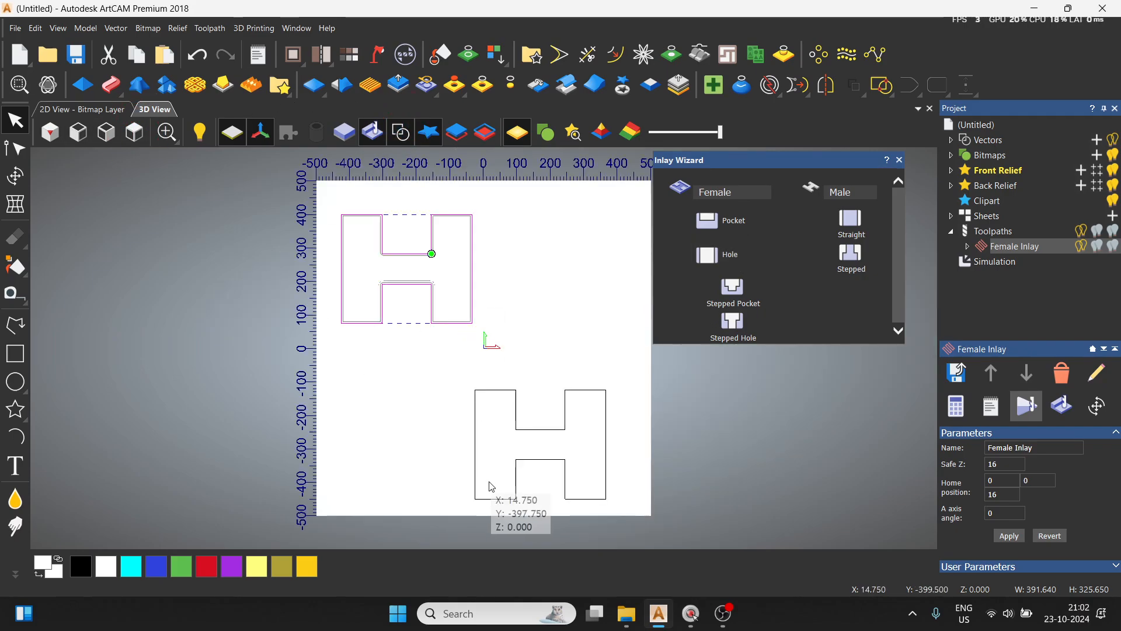
pyautogui.scroll(1, 514, 424)
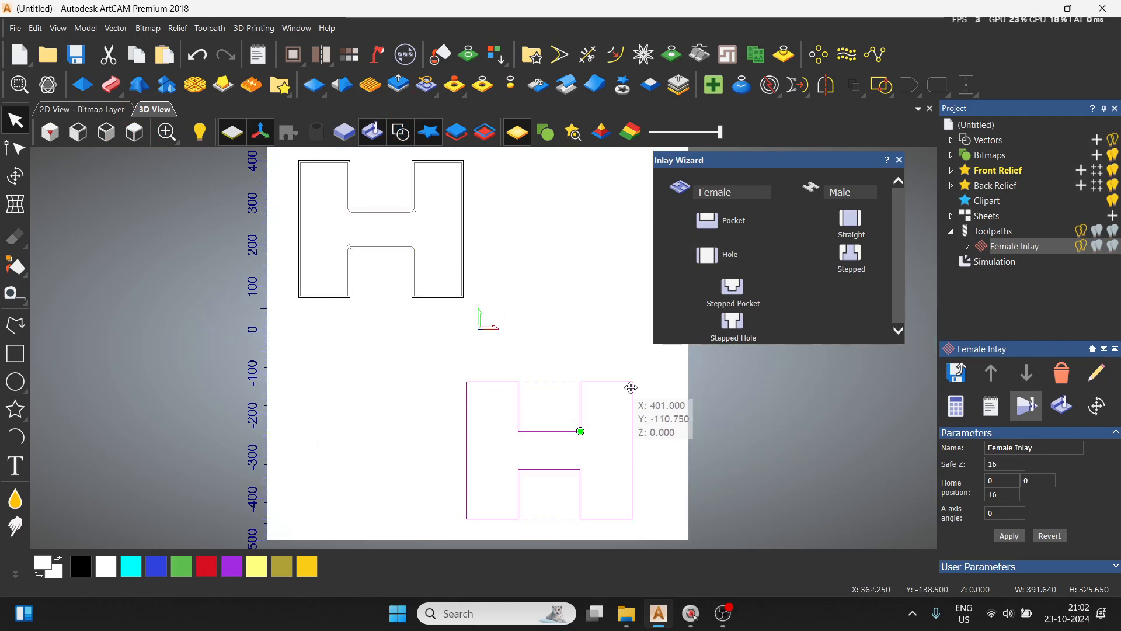
# Start a female pocket inlay for the selected H with finish depth 10.
pyautogui.click(708, 220)
pyautogui.press('BackSpace')
pyautogui.write('10')
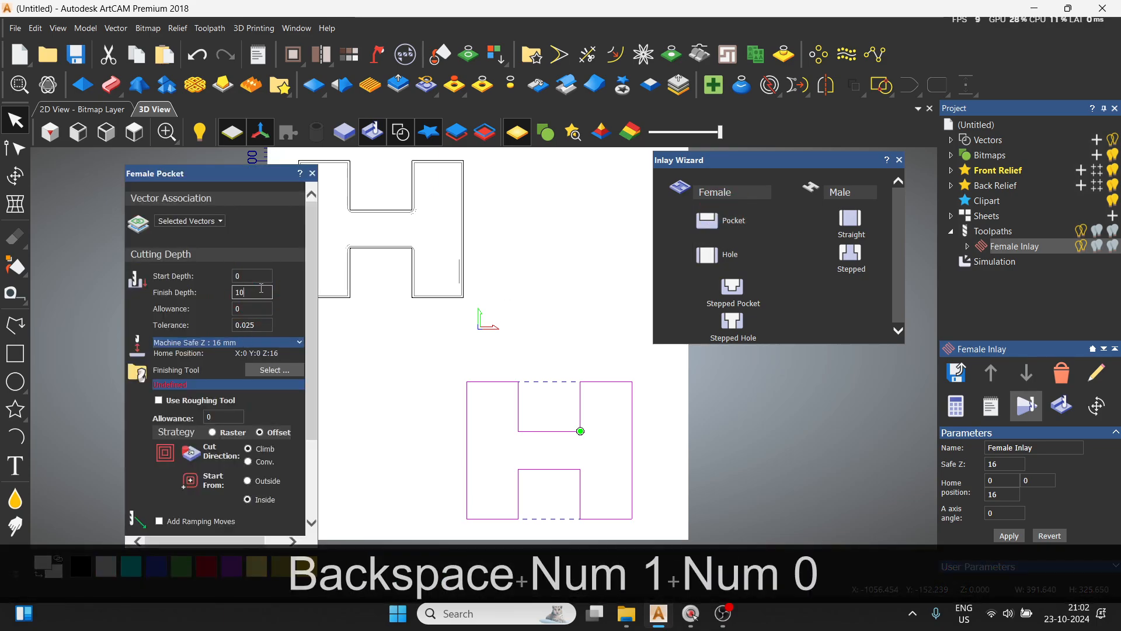
# Choose the wood or plastic 10 mm end mill as the female pocket's finishing tool.
pyautogui.click(278, 369)
pyautogui.click(397, 300)
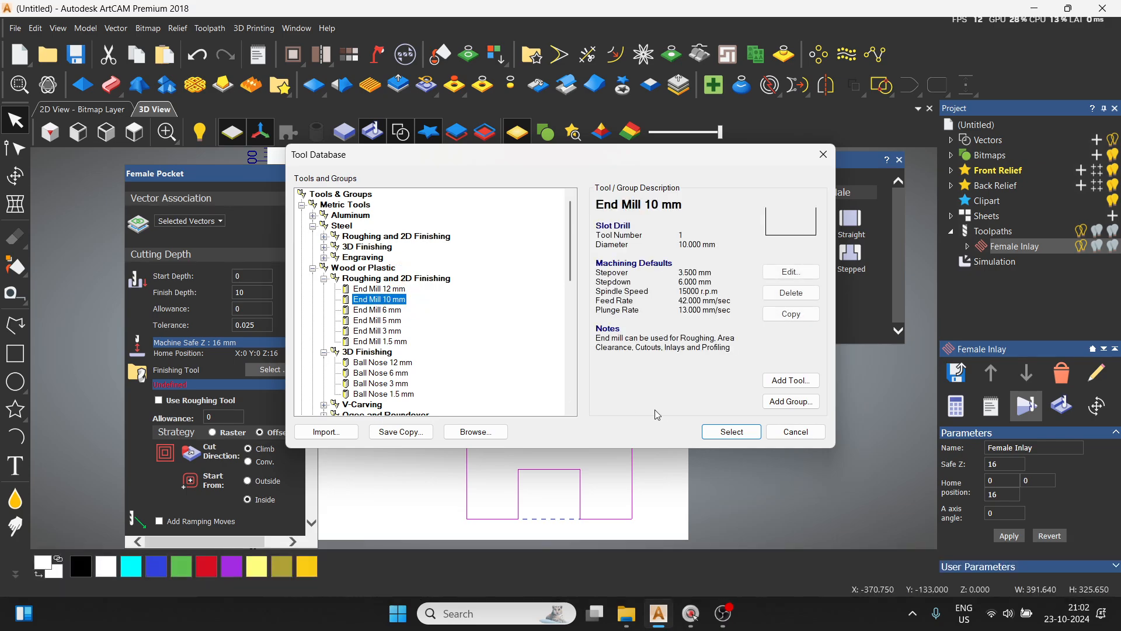
pyautogui.click(731, 431)
# Set the pocket finishing tool's feed rate to 150 mm/sec and plunge rate to 100 mm/sec.
pyautogui.click(301, 387)
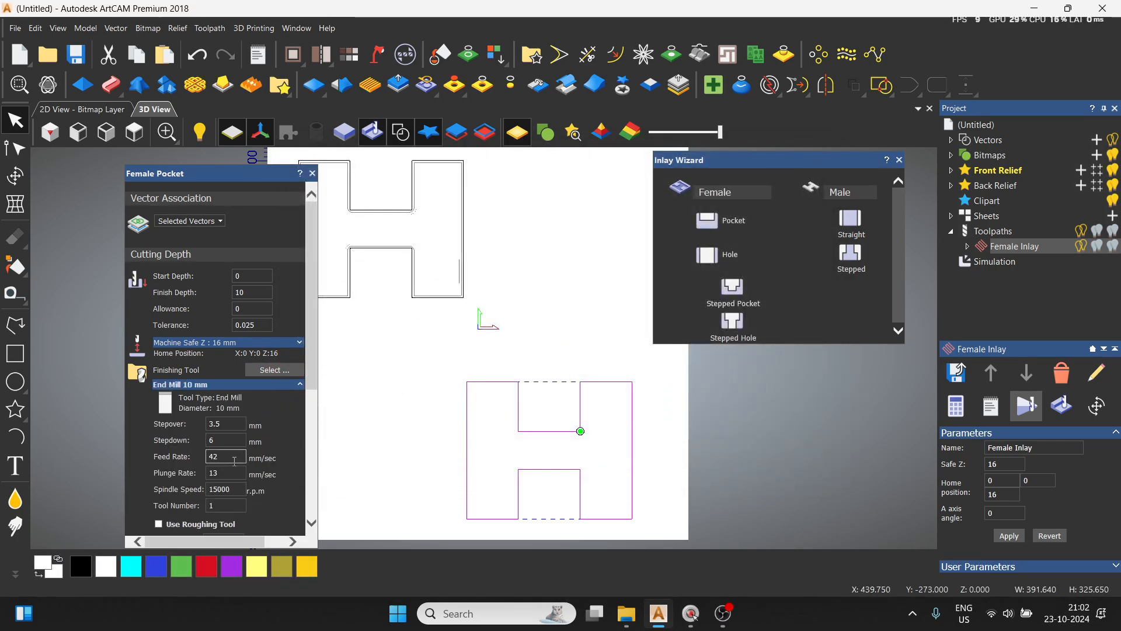
pyautogui.scroll(-3, 240, 402)
pyautogui.click(241, 403)
pyautogui.press('BackSpace')
pyautogui.press('BackSpace')
pyautogui.press('BackSpace')
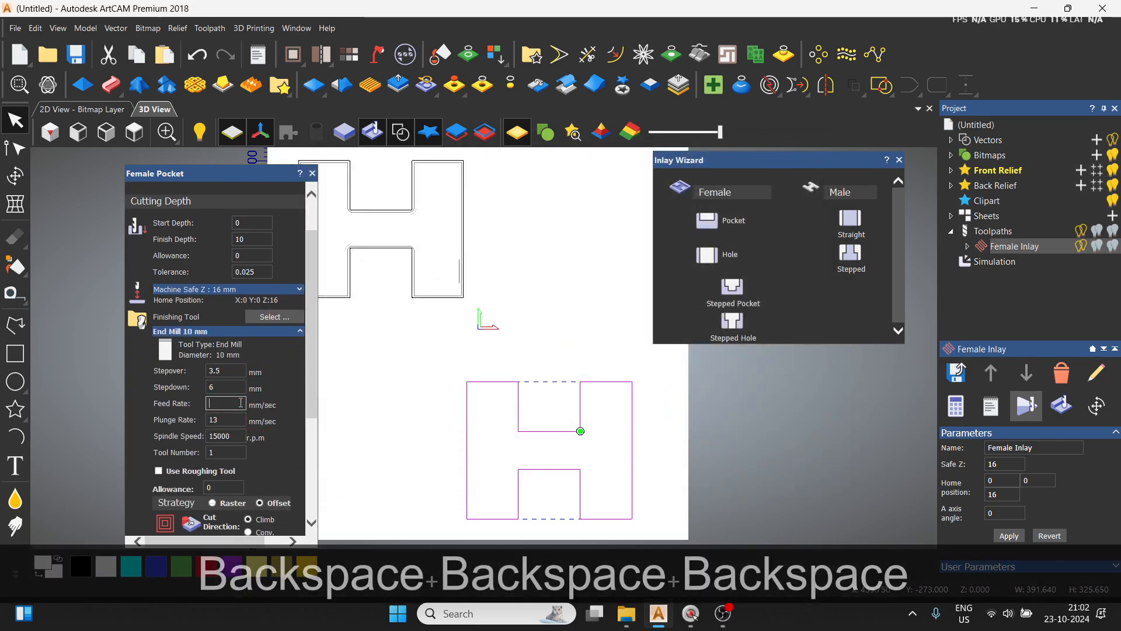
pyautogui.write('150')
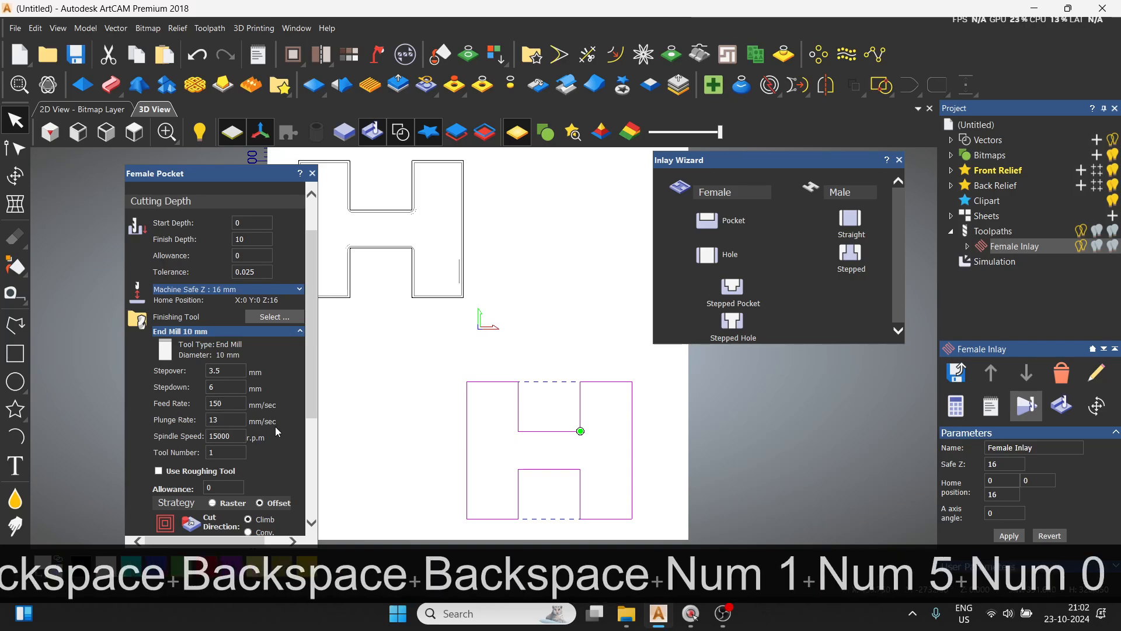
pyautogui.press('BackSpace')
pyautogui.press('BackSpace')
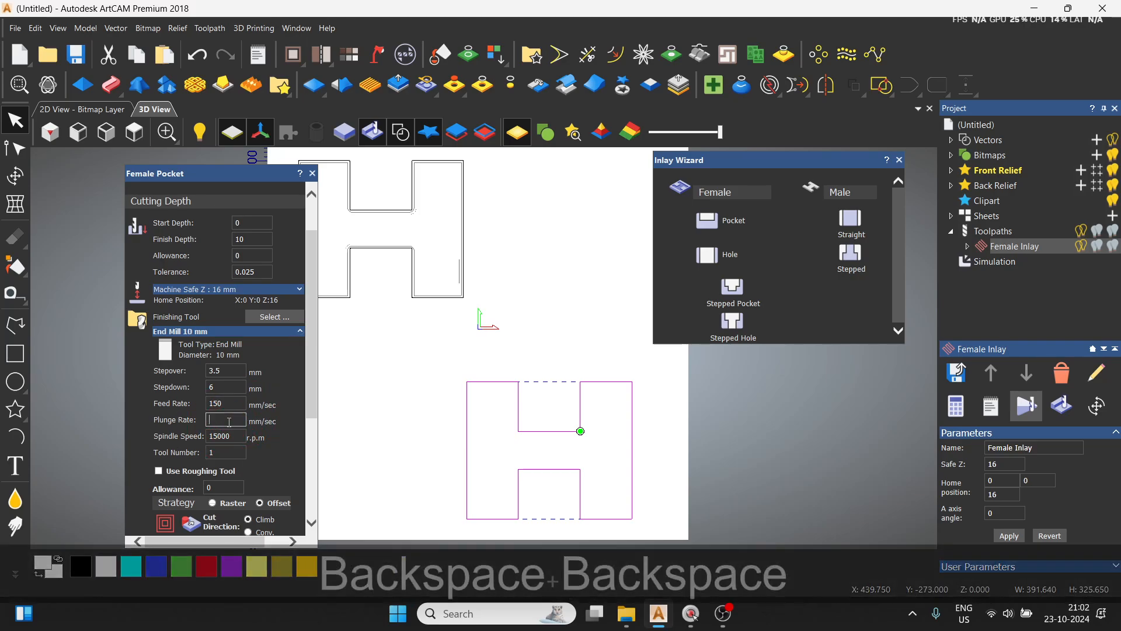
pyautogui.write('100')
# Use the raster strategy for the female pocket and calculate its toolpath immediately.
pyautogui.scroll(-5, 250, 461)
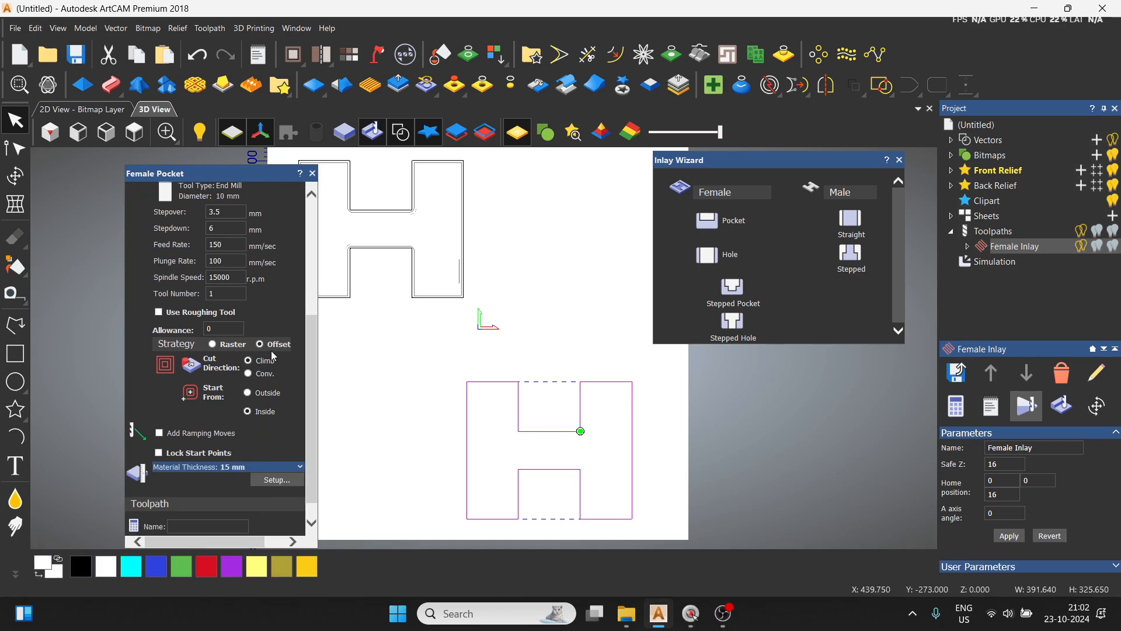
pyautogui.click(213, 344)
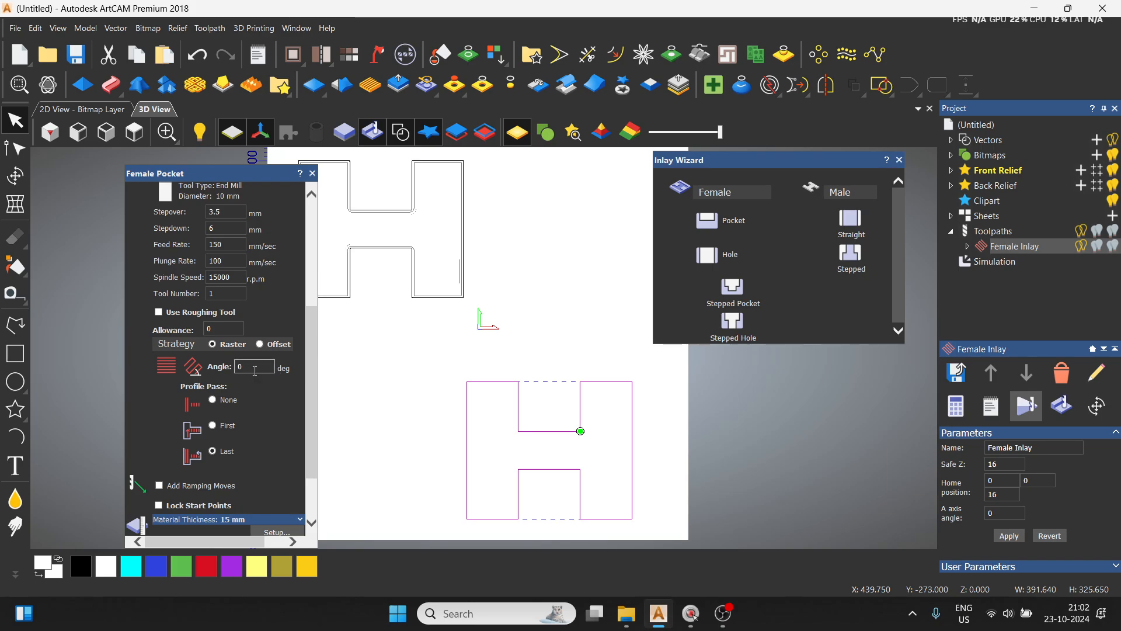
pyautogui.scroll(-3, 255, 400)
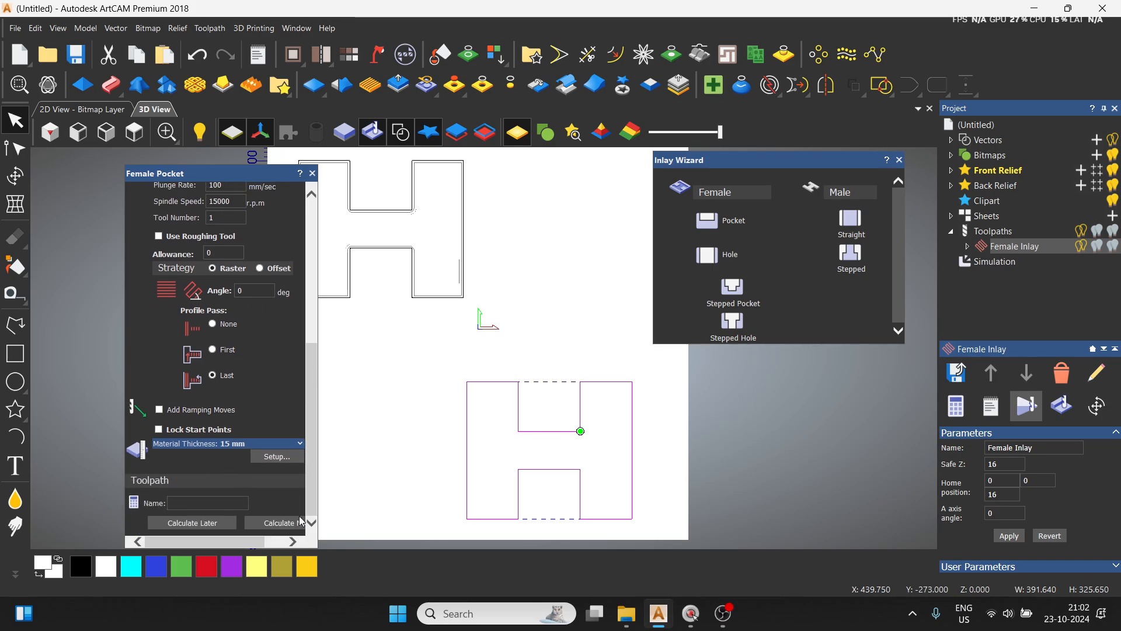
pyautogui.click(279, 522)
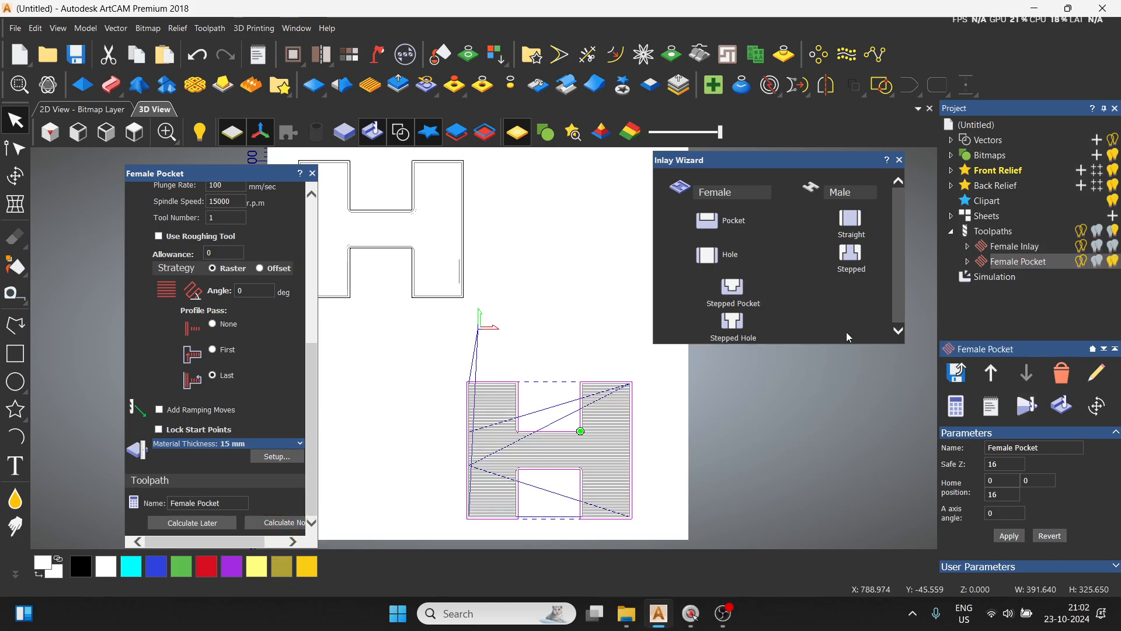
# Simulate the female pocket toolpath, close its settings and inspect the pocket beside the hole cut.
pyautogui.click(1021, 400)
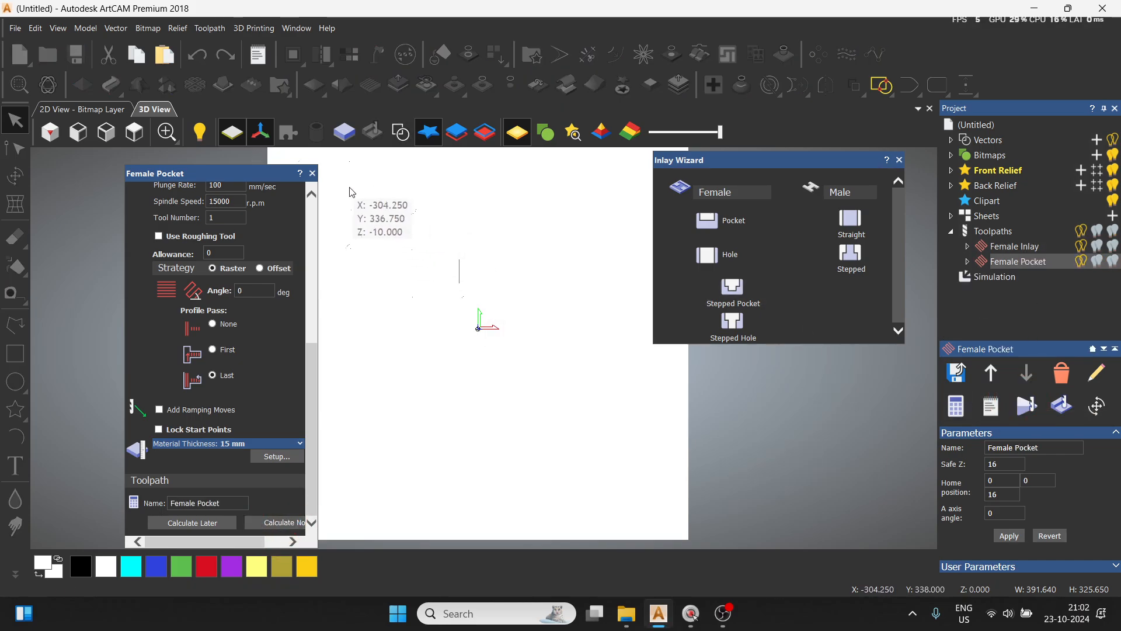
pyautogui.click(312, 173)
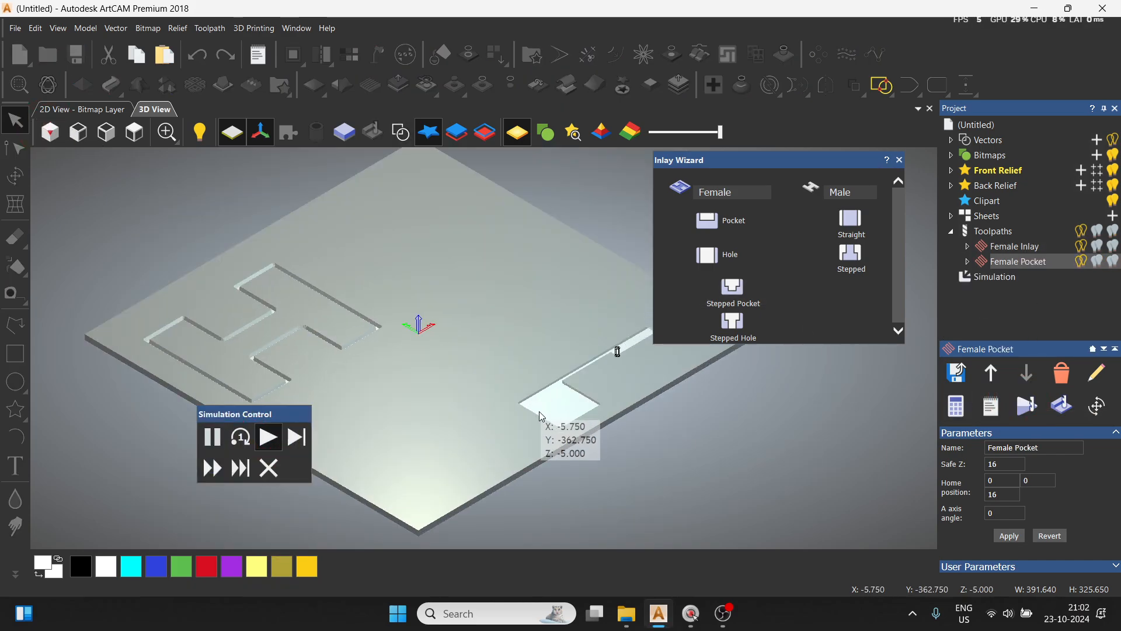
pyautogui.scroll(3, 545, 441)
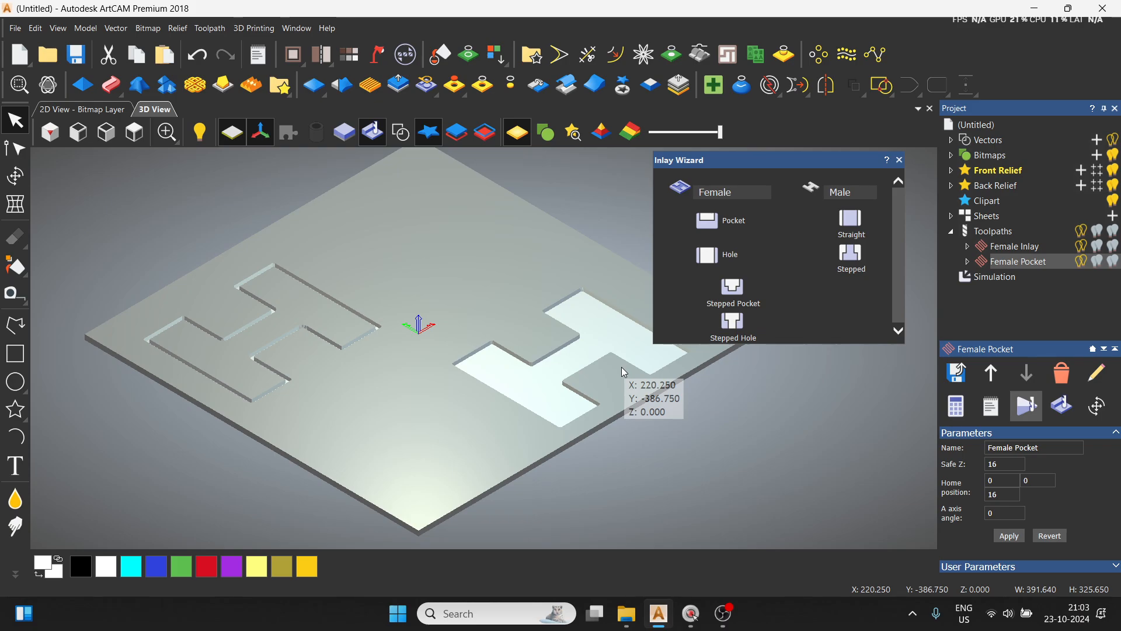
pyautogui.scroll(3, 238, 359)
pyautogui.scroll(-2, 301, 405)
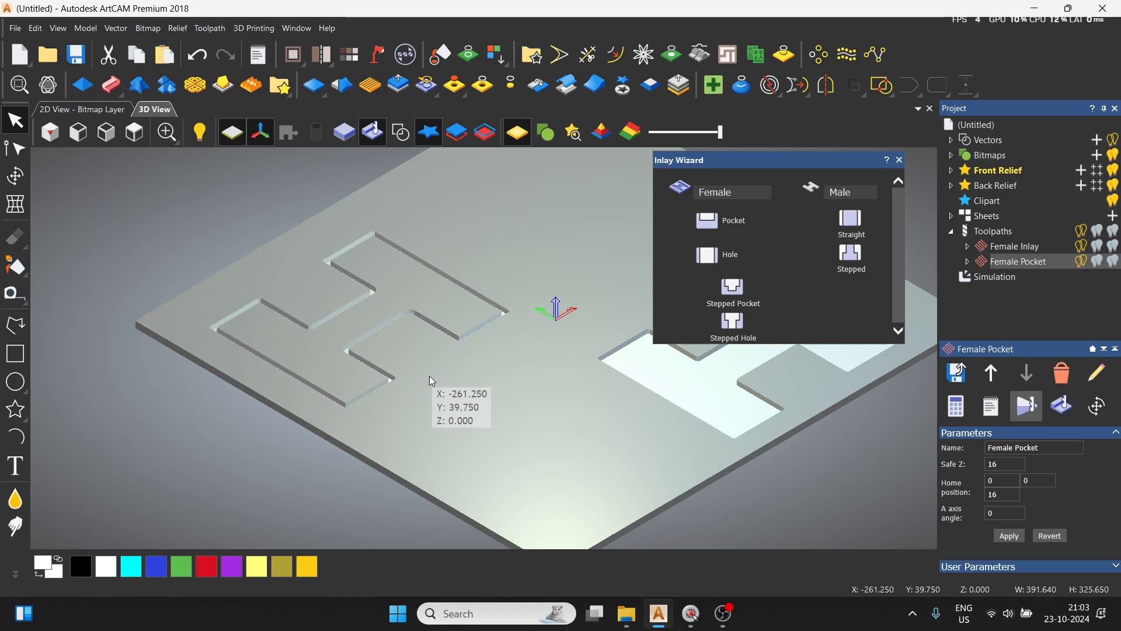
pyautogui.scroll(-2, 444, 376)
pyautogui.scroll(4, 380, 356)
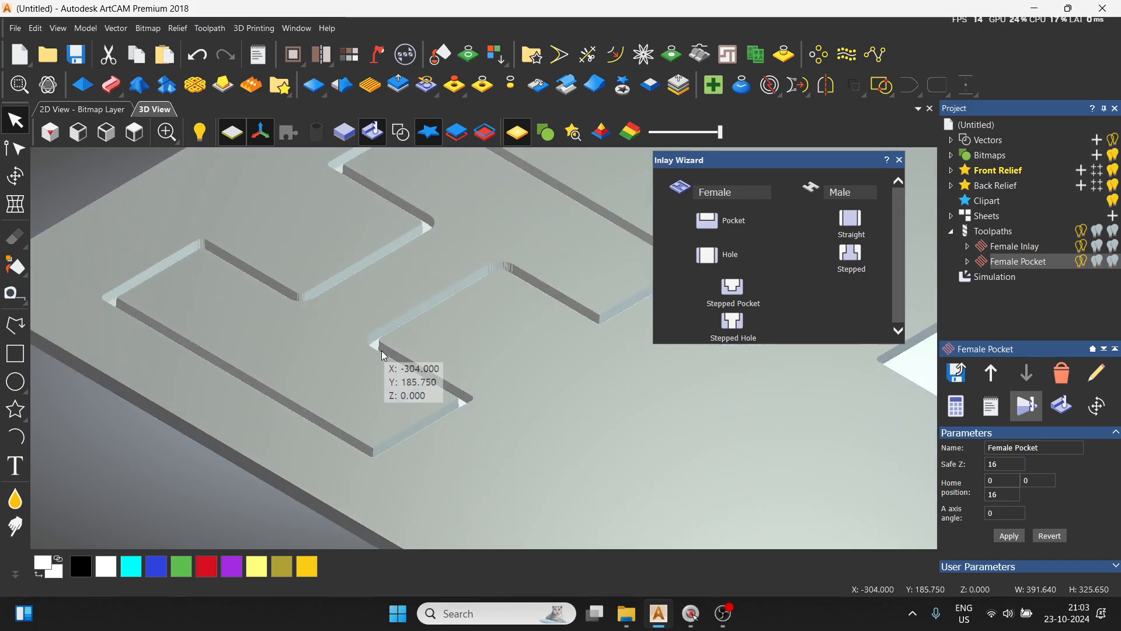
# Close the Inlay Wizard and colour the simulation's cut depths golden yellow.
pyautogui.click(899, 160)
pyautogui.click(987, 282)
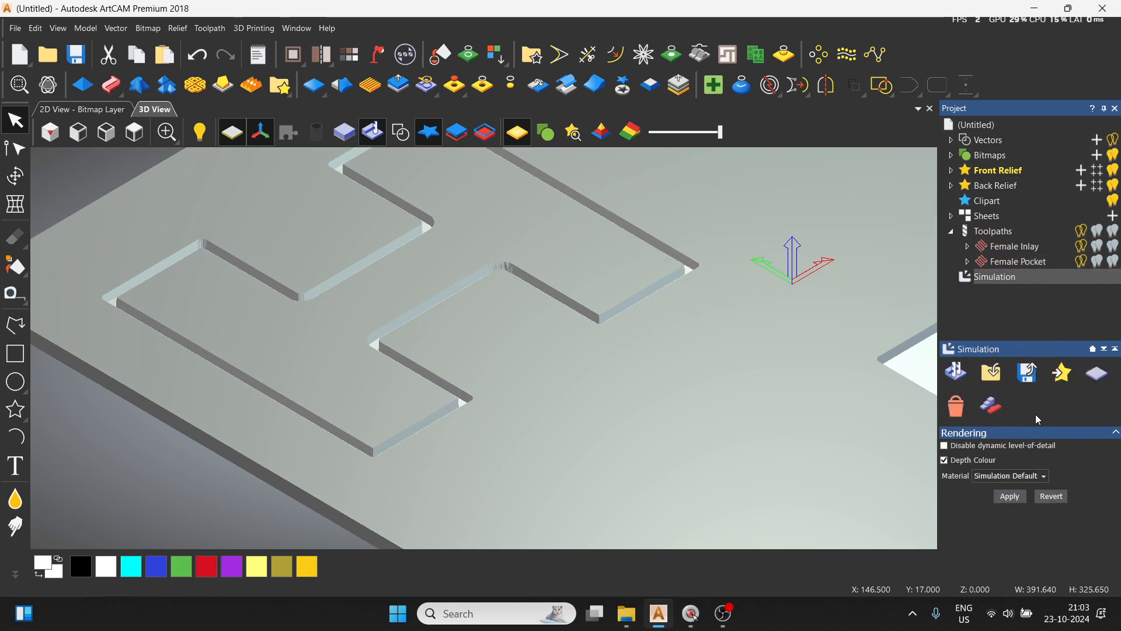
pyautogui.click(309, 567)
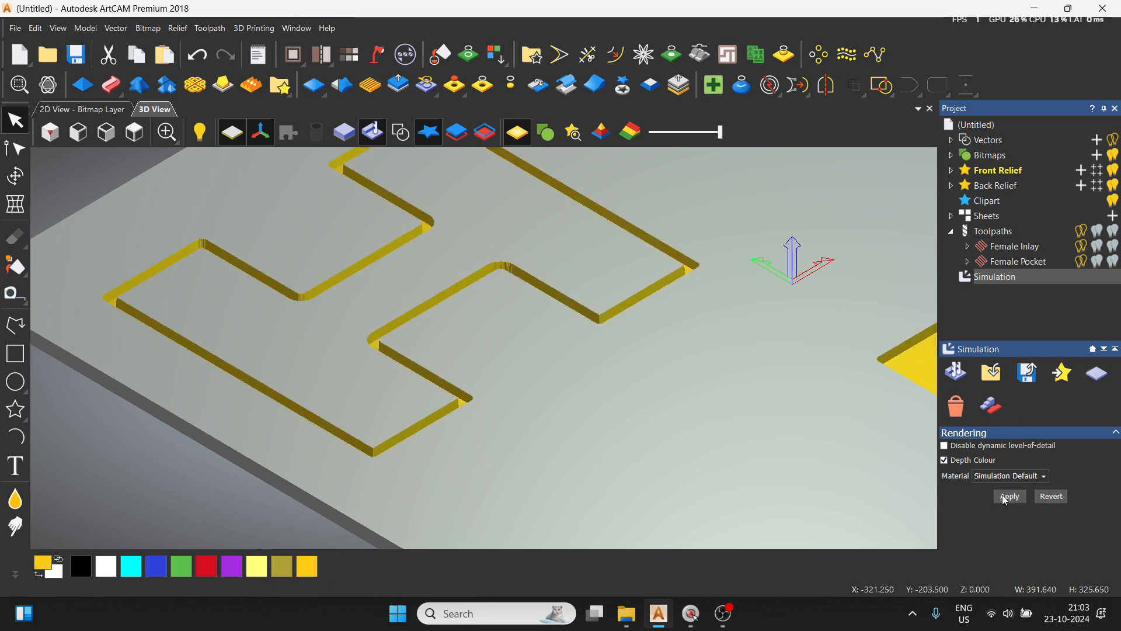
pyautogui.scroll(-3, 769, 440)
pyautogui.press('space')
pyautogui.moveTo(658, 400); pyautogui.dragTo(660, 426)
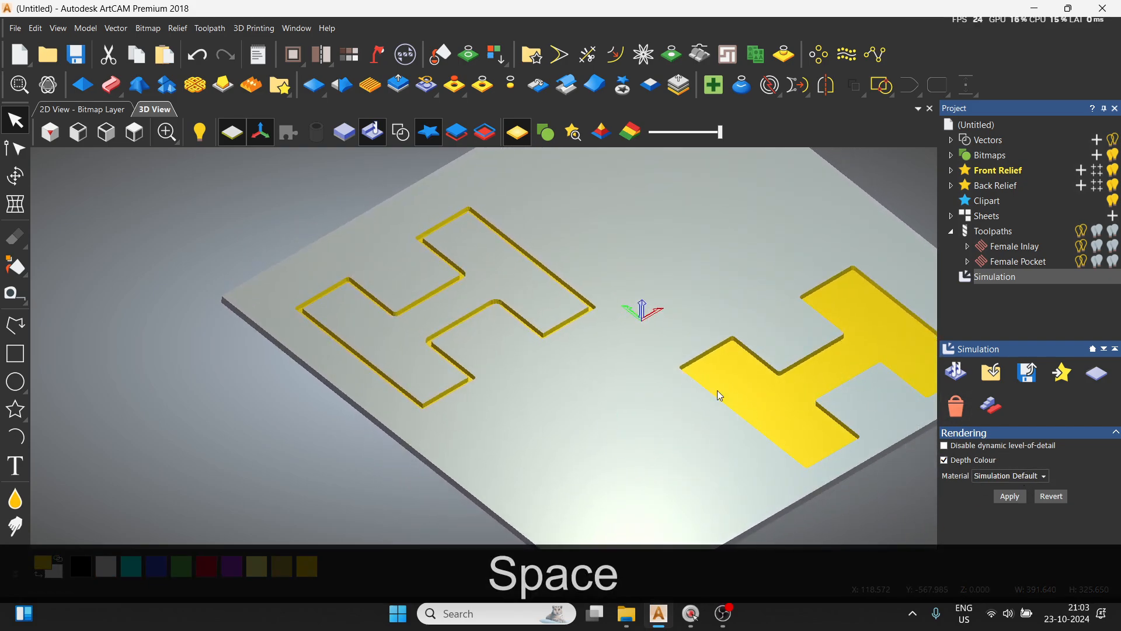
# Delete the female pocket and female hole toolpaths along with the simulation.
pyautogui.rightClick(1022, 261)
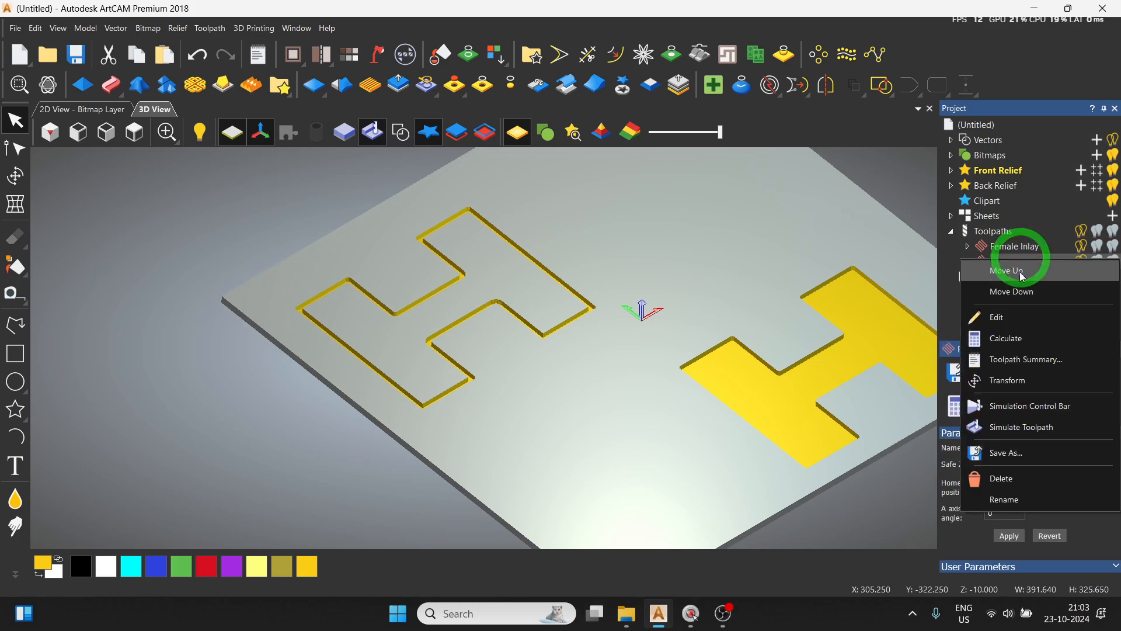
pyautogui.click(997, 477)
pyautogui.rightClick(1021, 248)
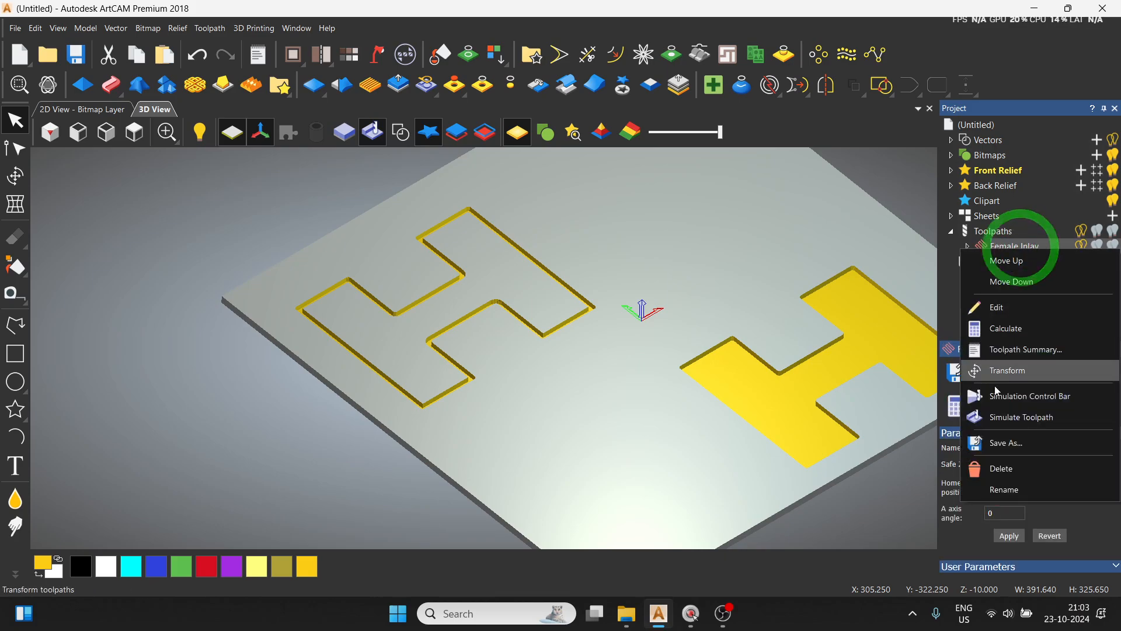
pyautogui.click(1000, 469)
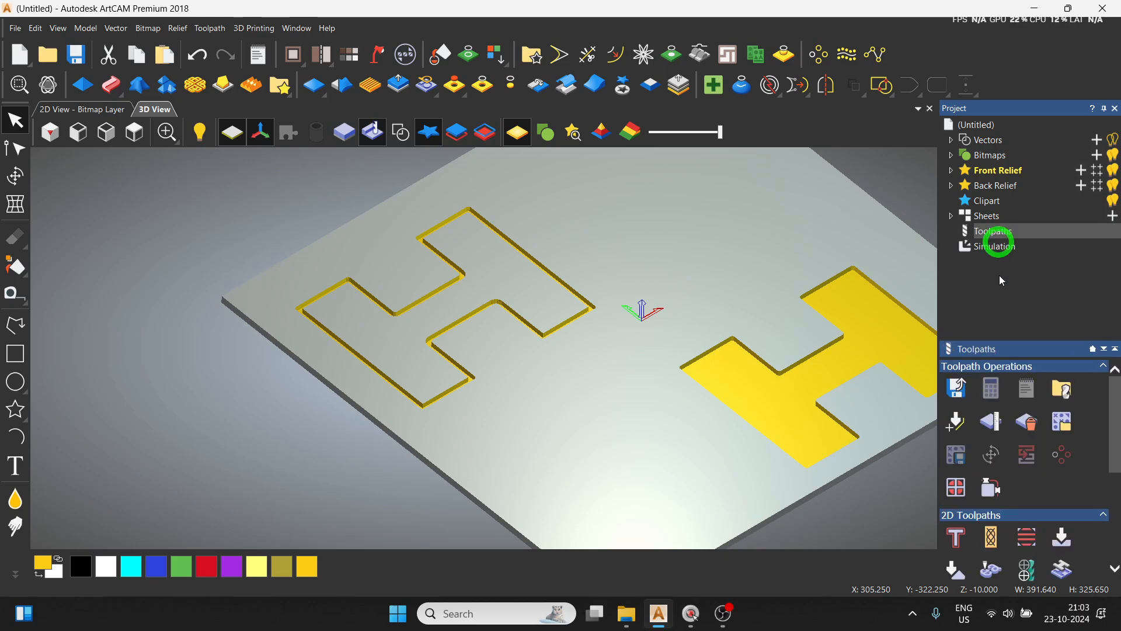
pyautogui.rightClick(999, 244)
pyautogui.click(1020, 371)
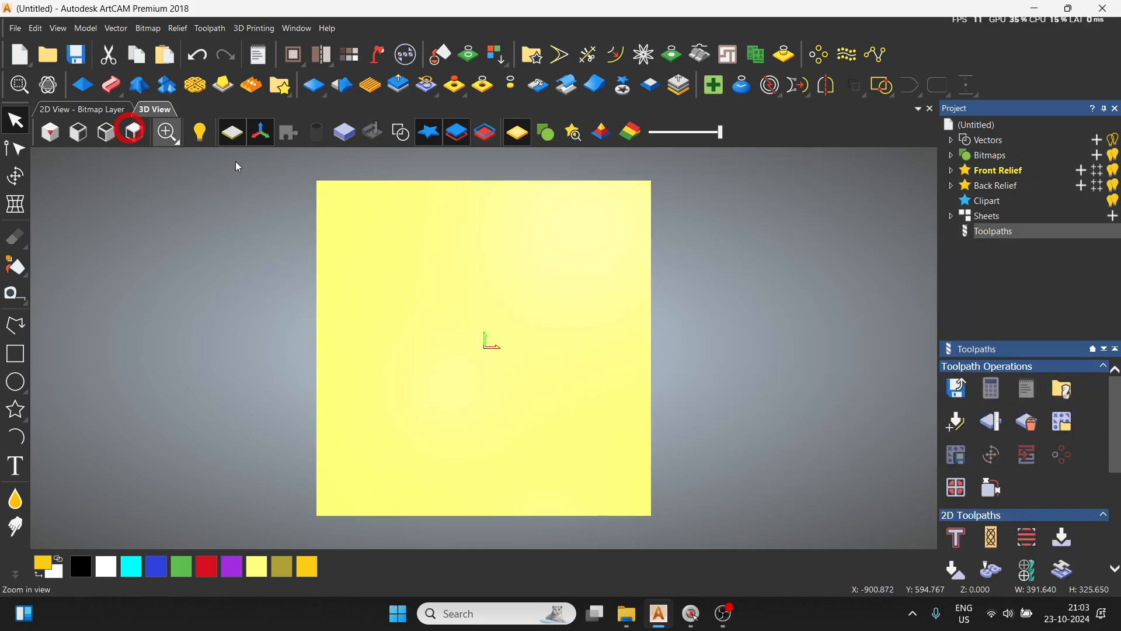
# Show the vectors from the top, select the upper H outline and open the Inlay Wizard.
pyautogui.click(134, 132)
pyautogui.click(403, 132)
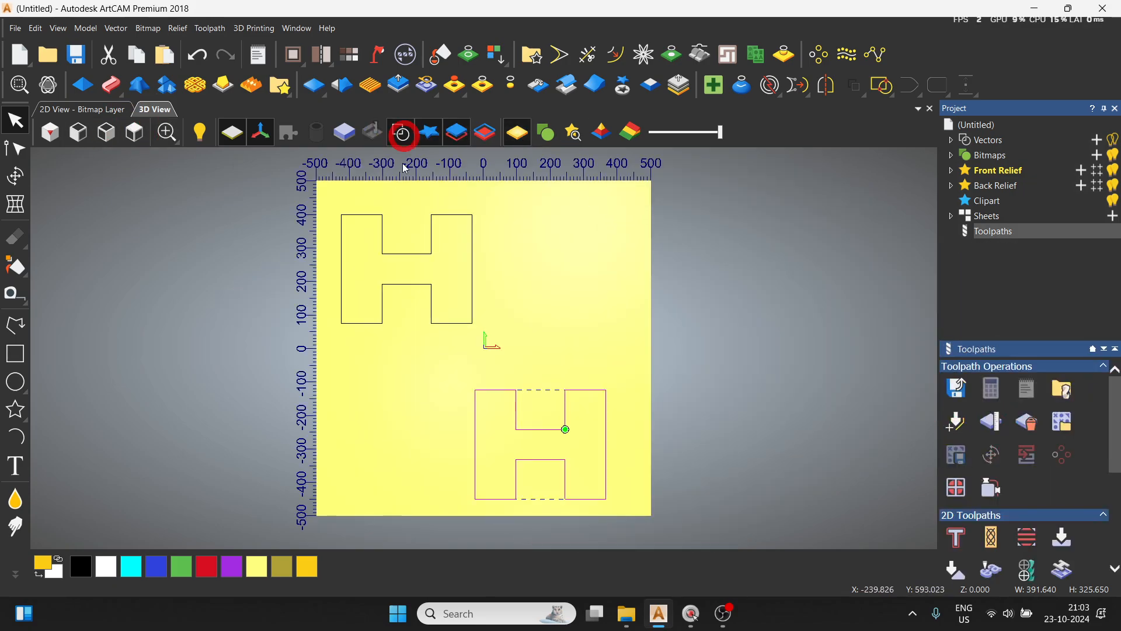
pyautogui.click(470, 321)
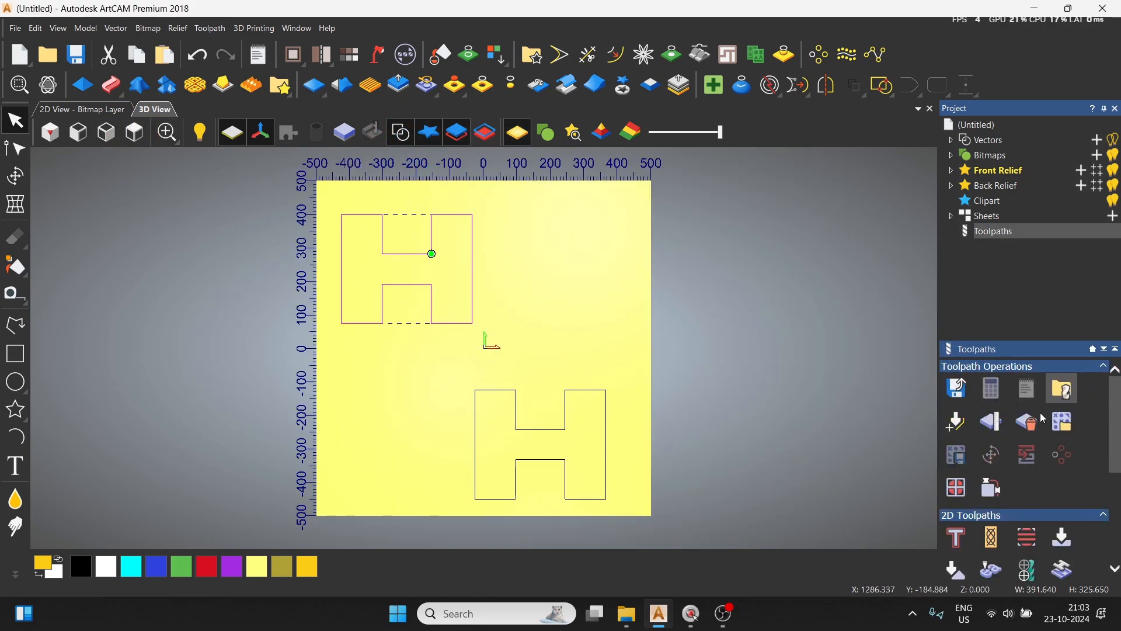
pyautogui.scroll(-1, 1076, 507)
pyautogui.click(1063, 504)
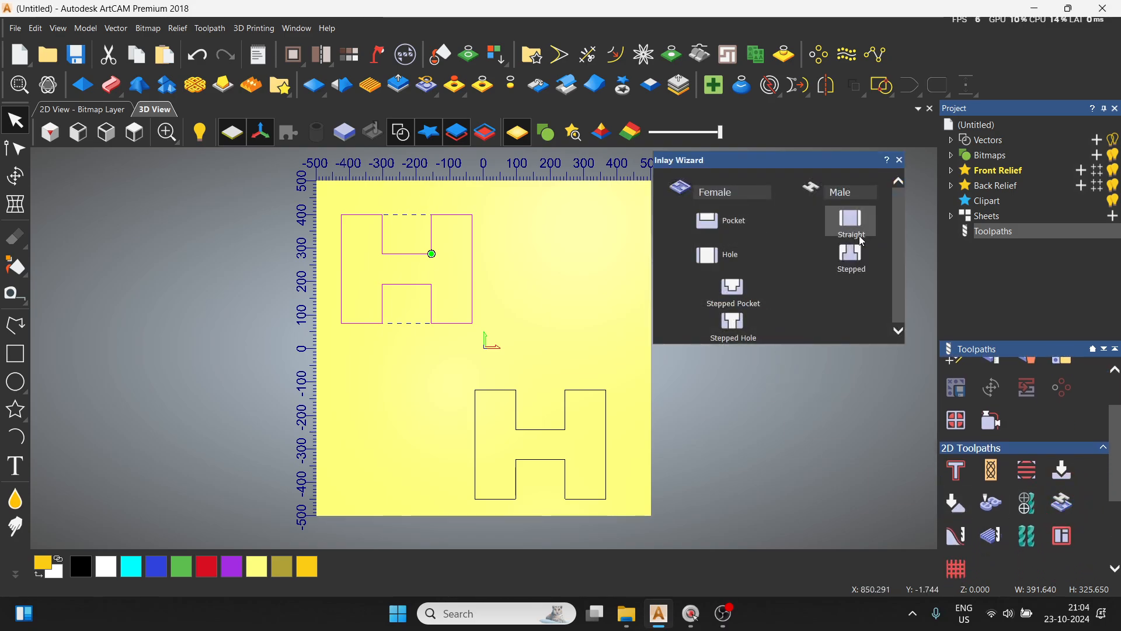
# Start a female stepped hole inlay for the selected H with finish depth 10.
pyautogui.click(733, 334)
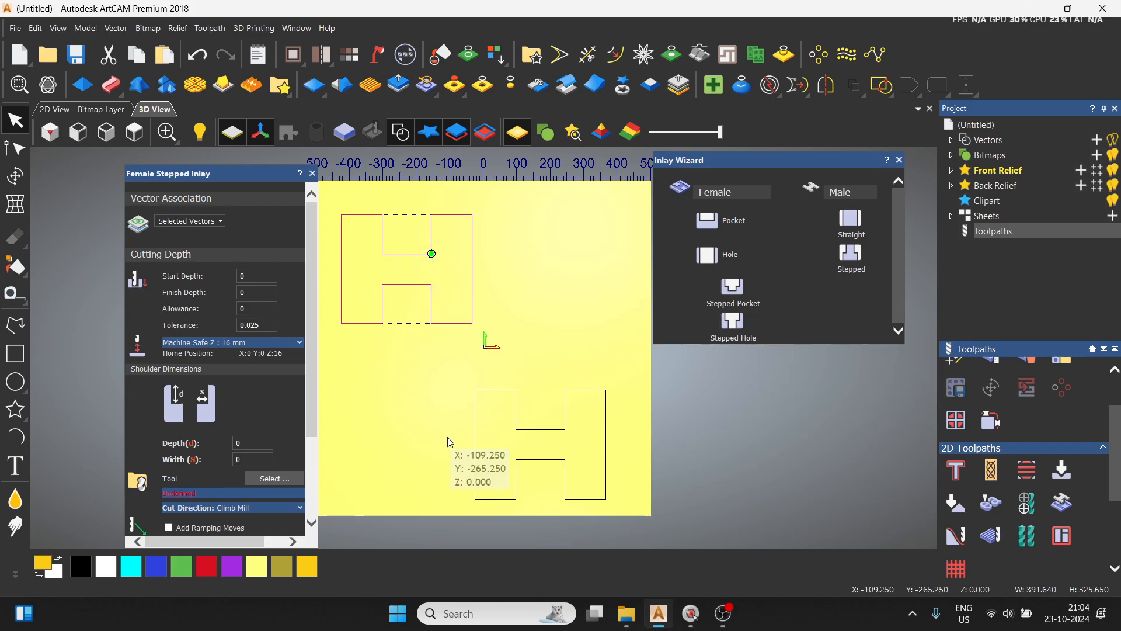
pyautogui.click(267, 291)
pyautogui.press('BackSpace')
pyautogui.write('10')
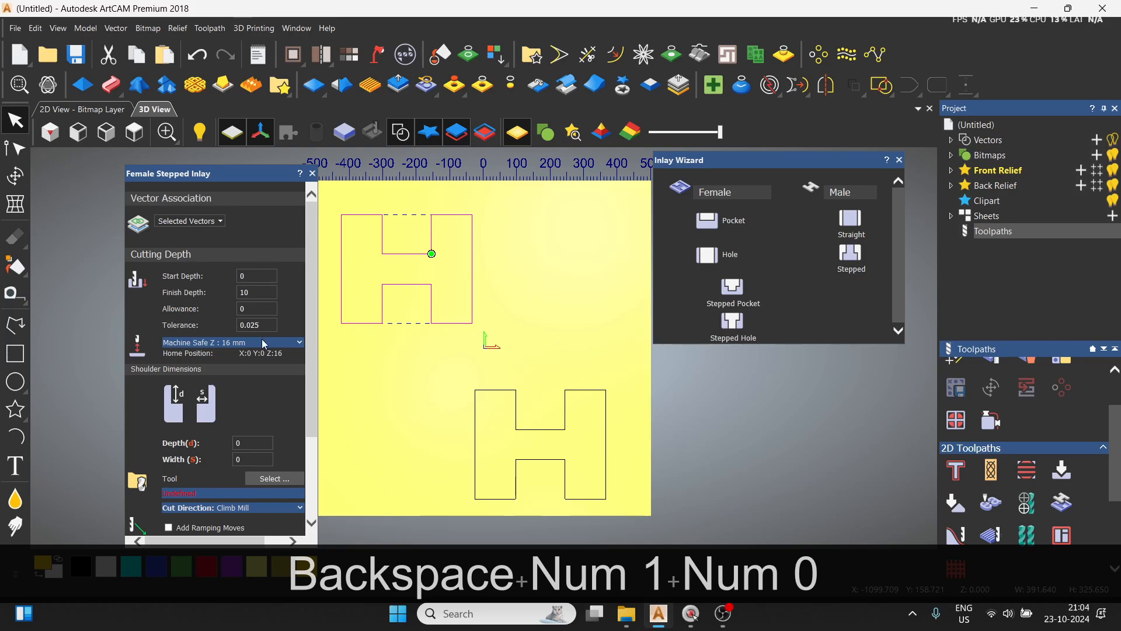
# Set the stepped inlay's shoulder depth to 5 and shoulder width to 10.
pyautogui.scroll(-3, 273, 365)
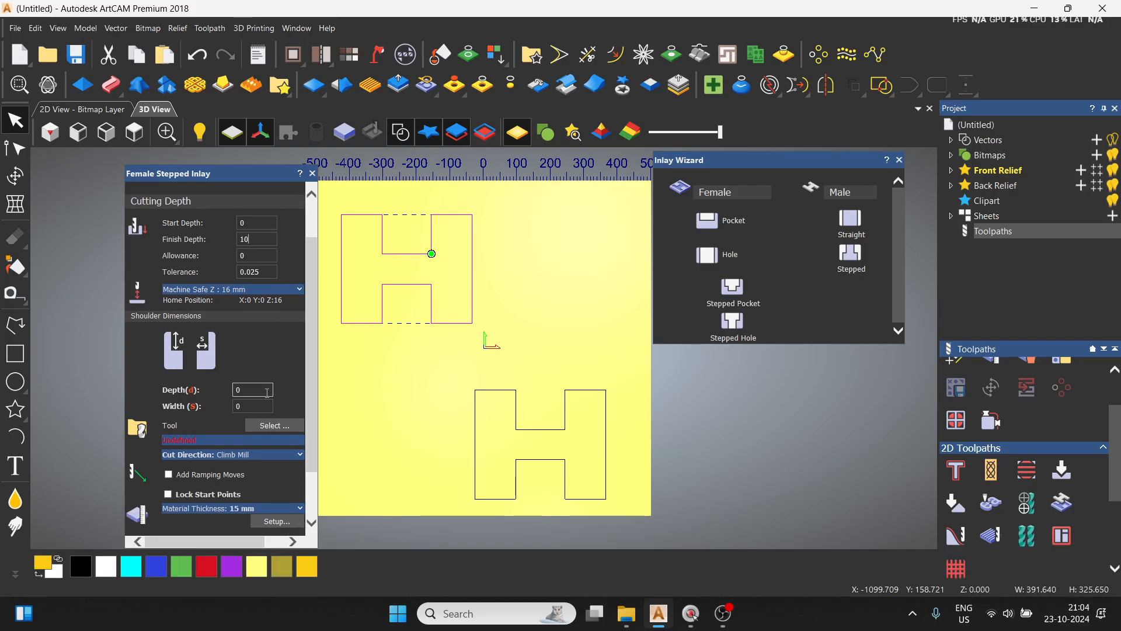
pyautogui.click(262, 390)
pyautogui.press('BackSpace')
pyautogui.write('5')
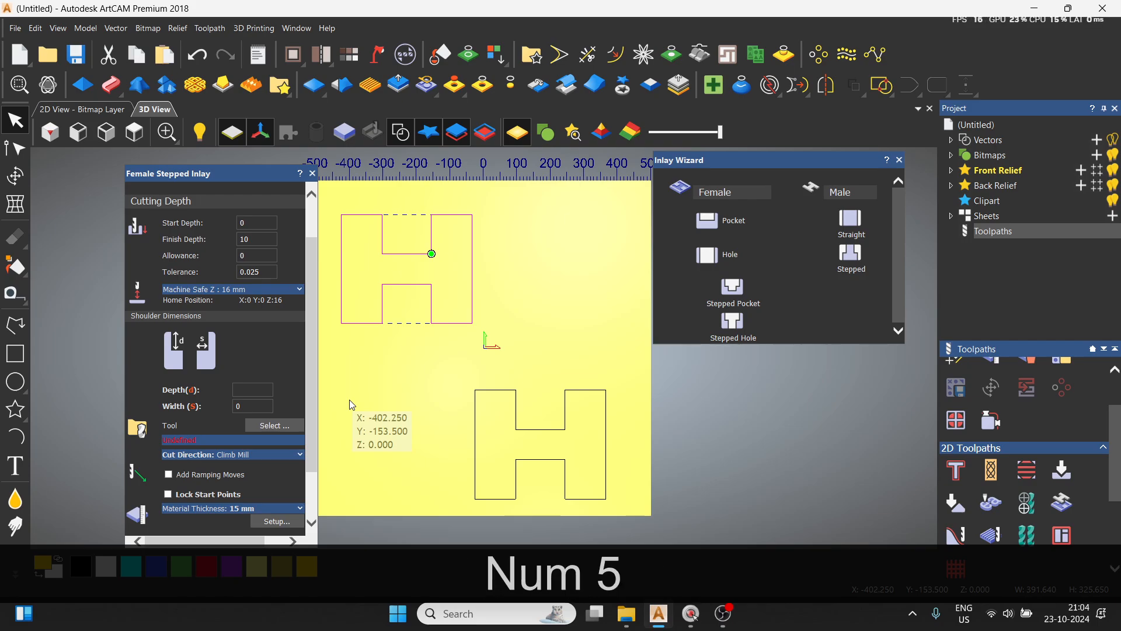
pyautogui.click(254, 406)
pyautogui.press('BackSpace')
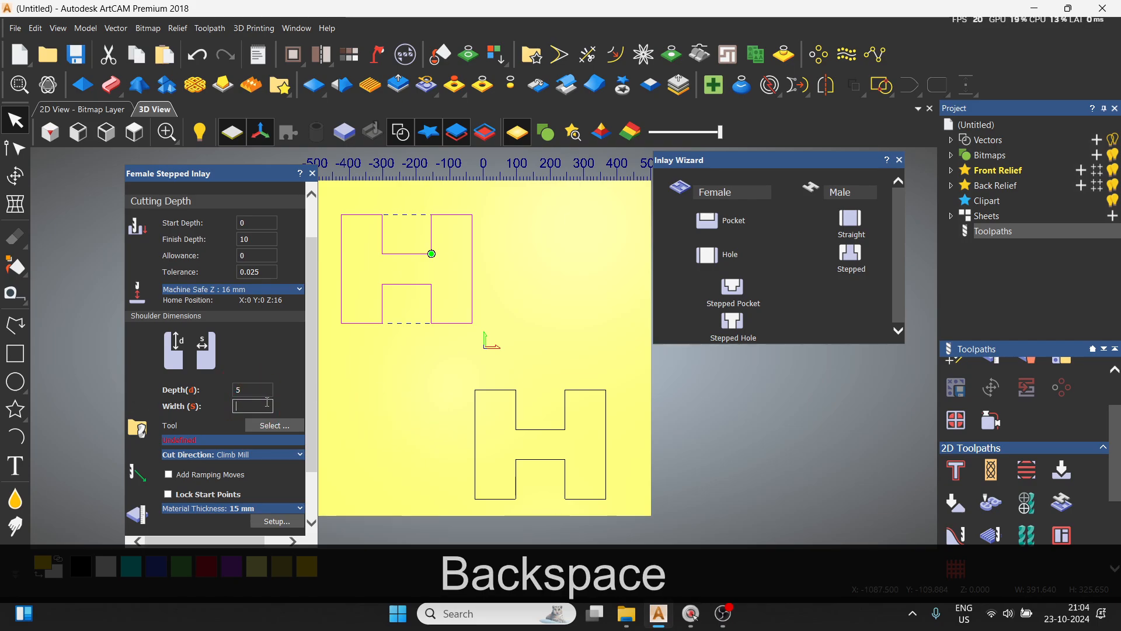
pyautogui.write('10')
# Assign the wood or plastic 10 mm end mill to the stepped hole and calculate its toolpath immediately.
pyautogui.scroll(-2, 288, 447)
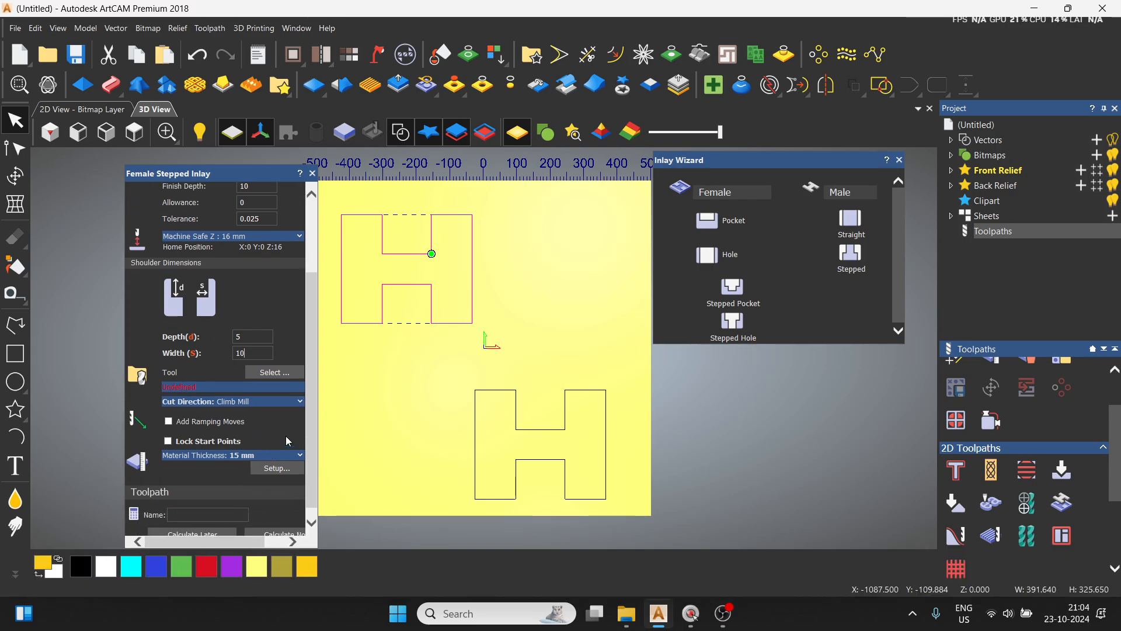
pyautogui.click(283, 373)
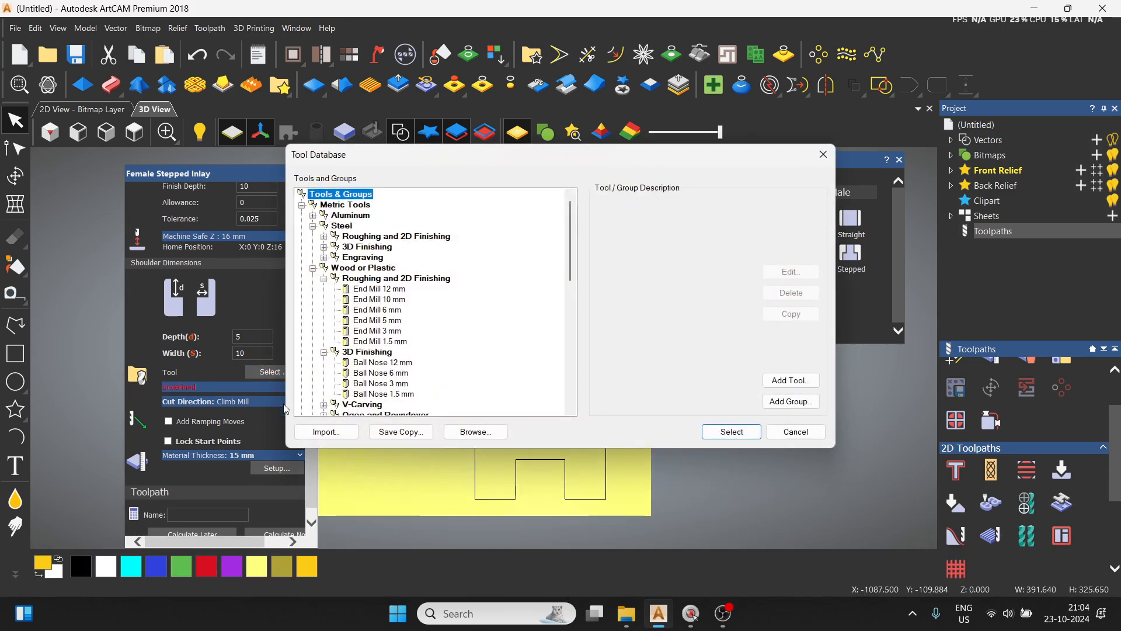
pyautogui.click(390, 299)
pyautogui.click(732, 431)
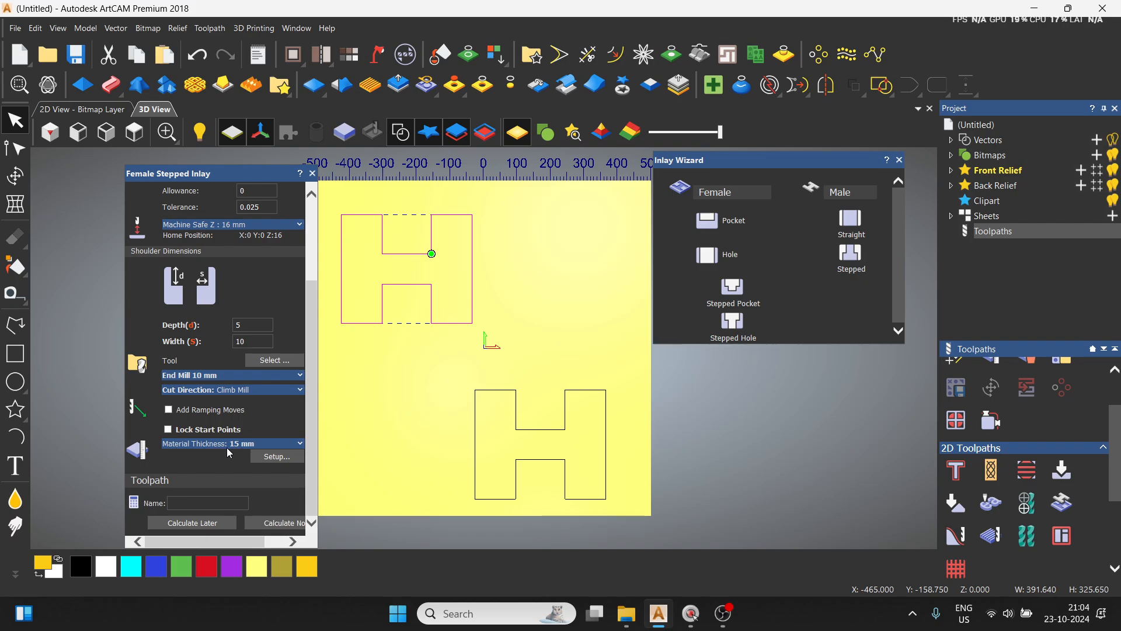
pyautogui.click(280, 523)
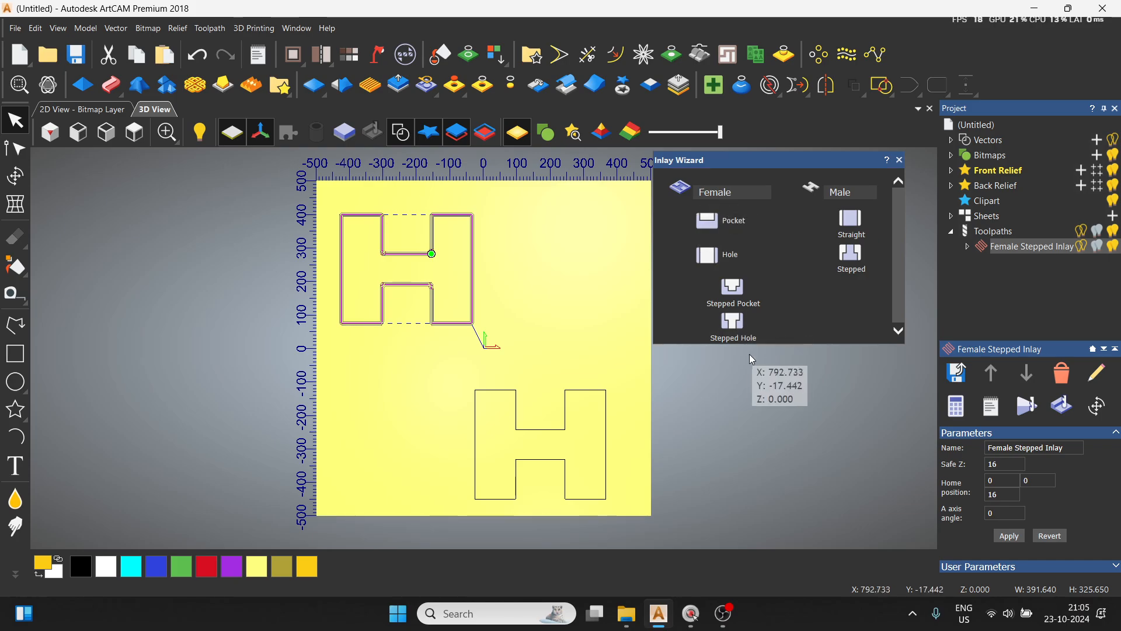
# Simulate the female stepped inlay toolpath and inspect the stepped cut in the isometric view.
pyautogui.click(1034, 410)
pyautogui.click(626, 428)
pyautogui.click(54, 133)
pyautogui.scroll(4, 425, 391)
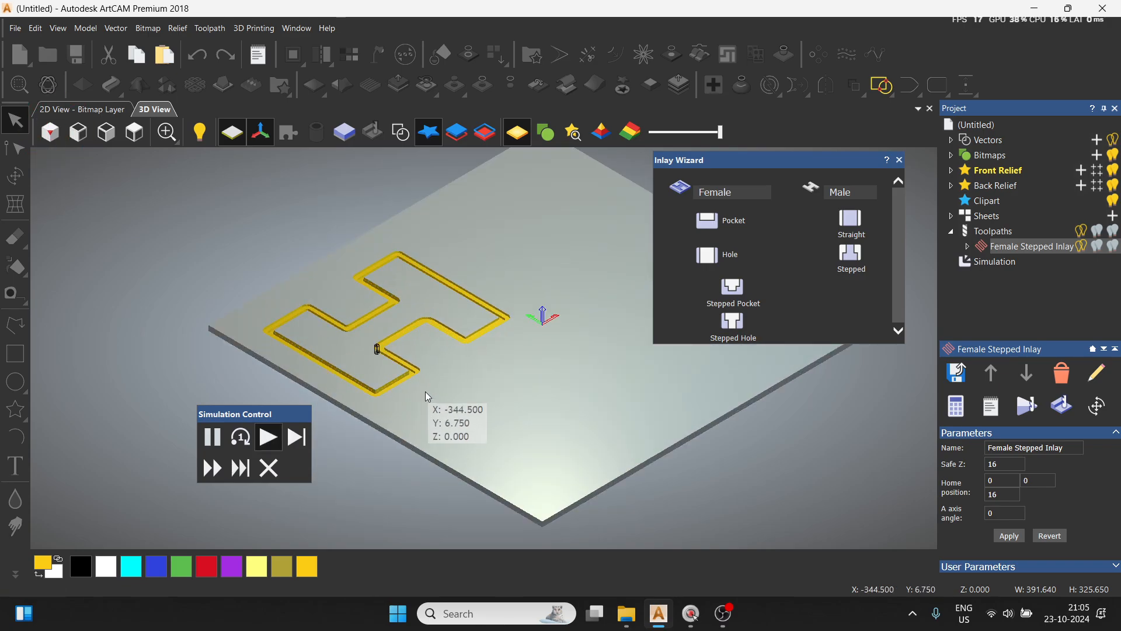
pyautogui.scroll(2, 366, 356)
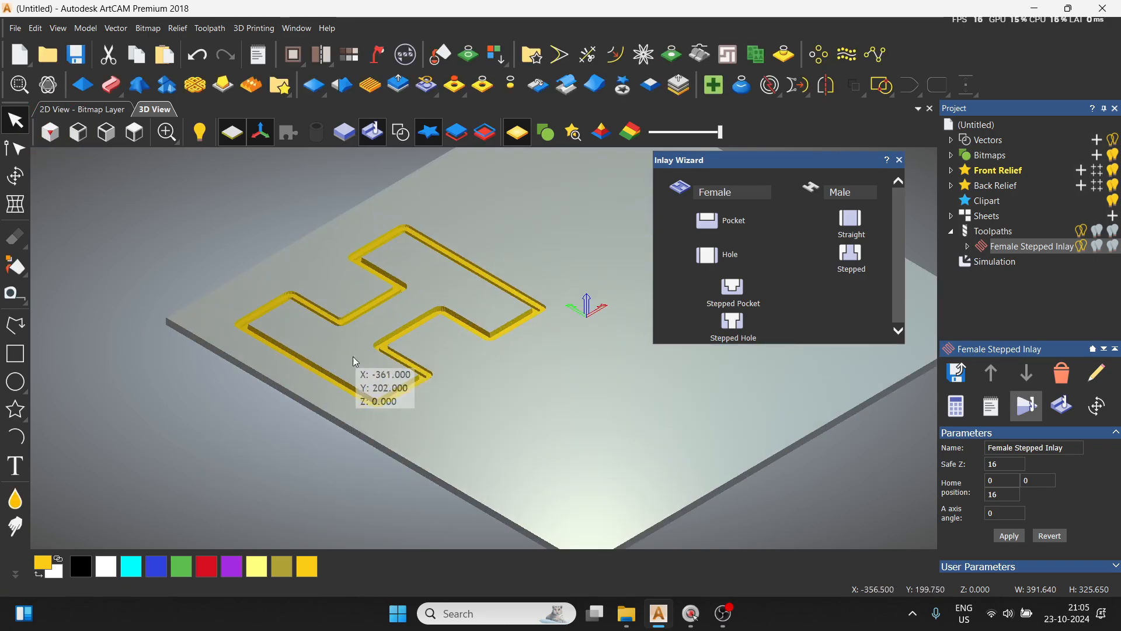
# Examine the stepped hole's shoulder and inner edges around the H up close, then compare the top and isometric views.
pyautogui.scroll(2, 364, 358)
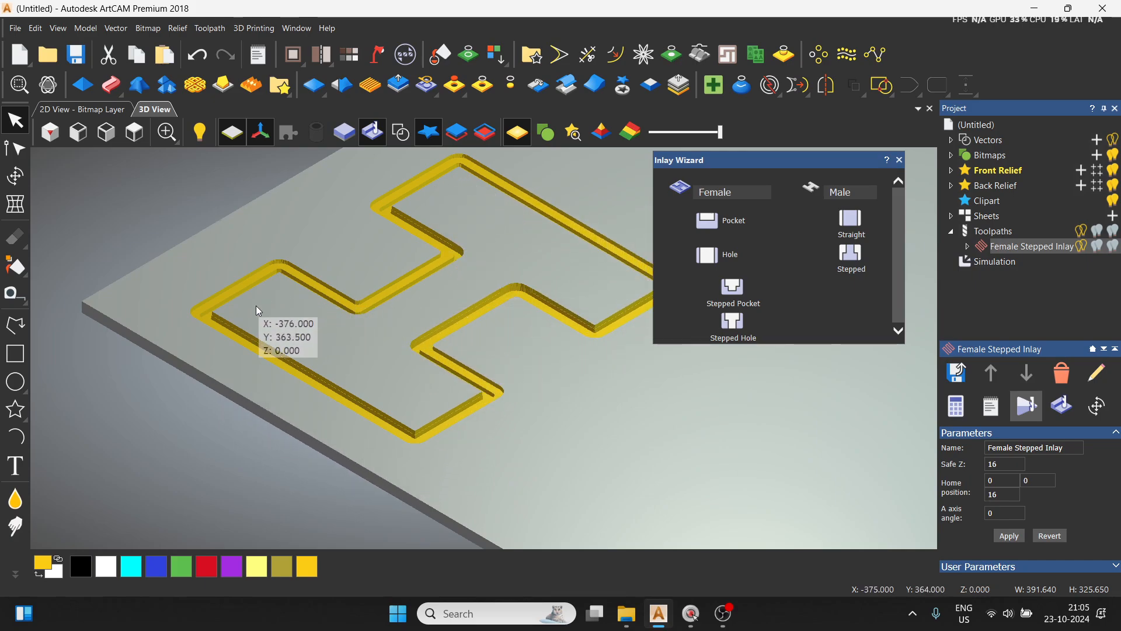
pyautogui.scroll(3, 372, 363)
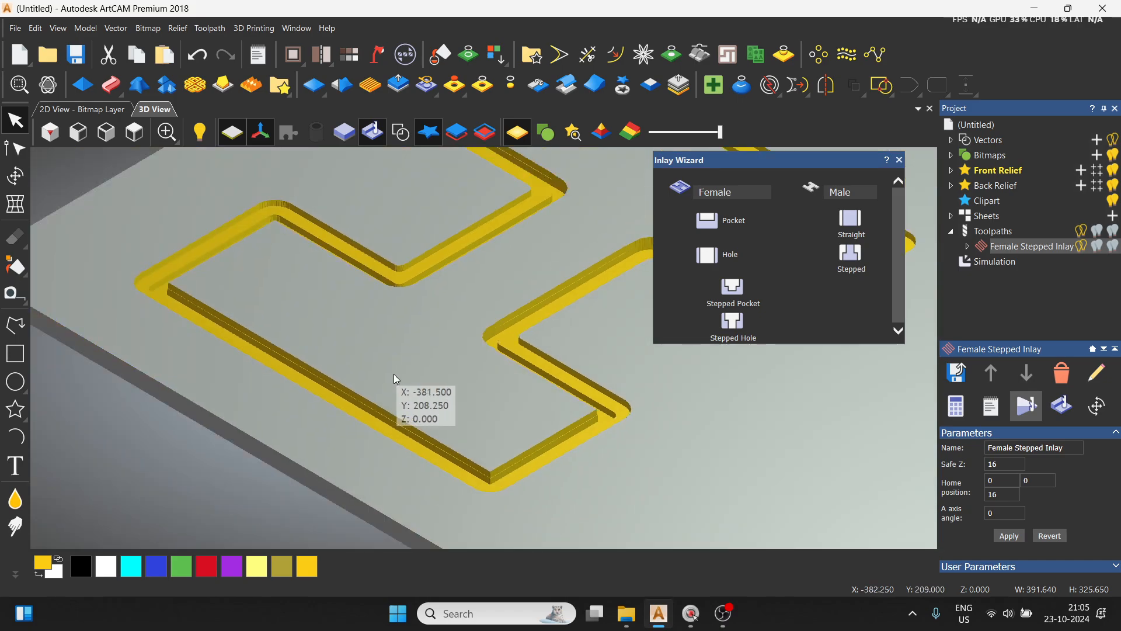
pyautogui.scroll(-2, 387, 374)
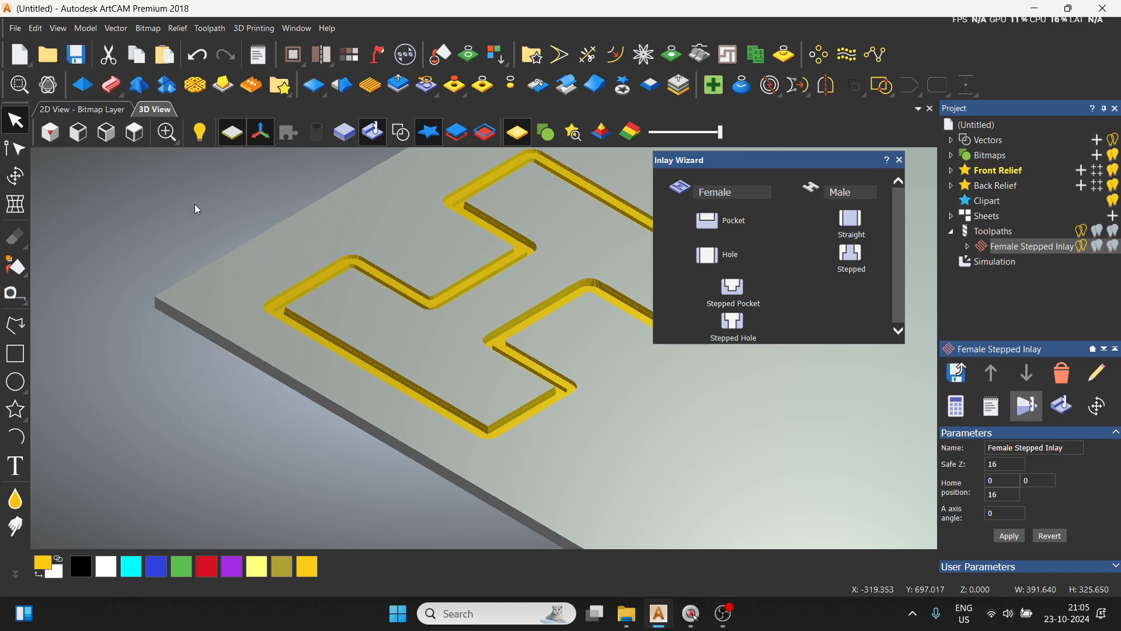
pyautogui.scroll(-3, 467, 332)
pyautogui.click(135, 133)
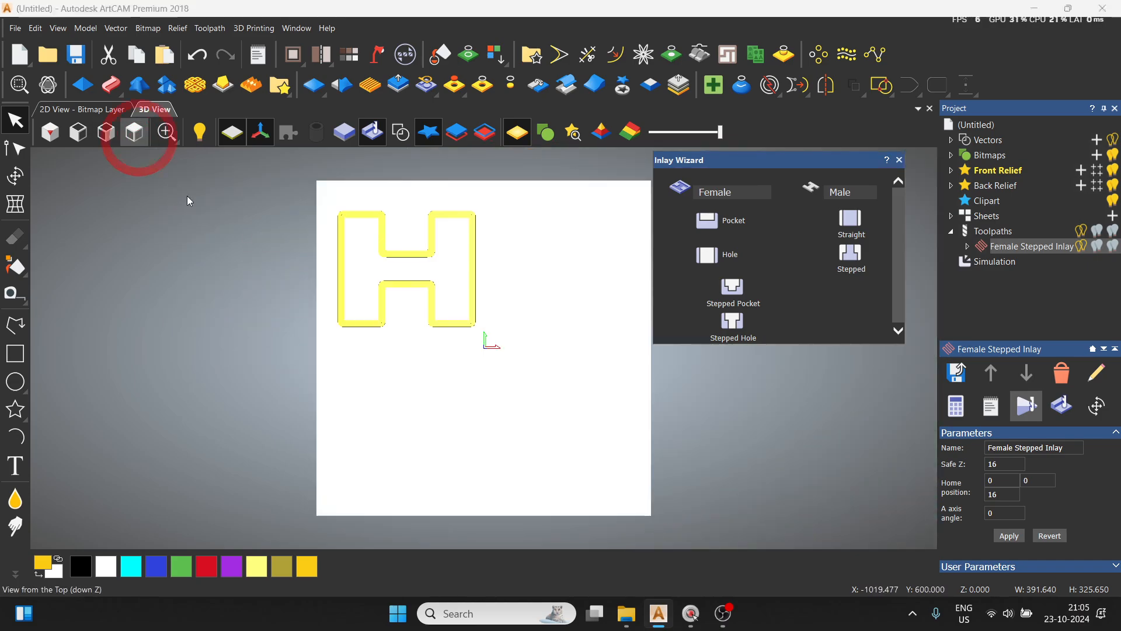
pyautogui.click(51, 133)
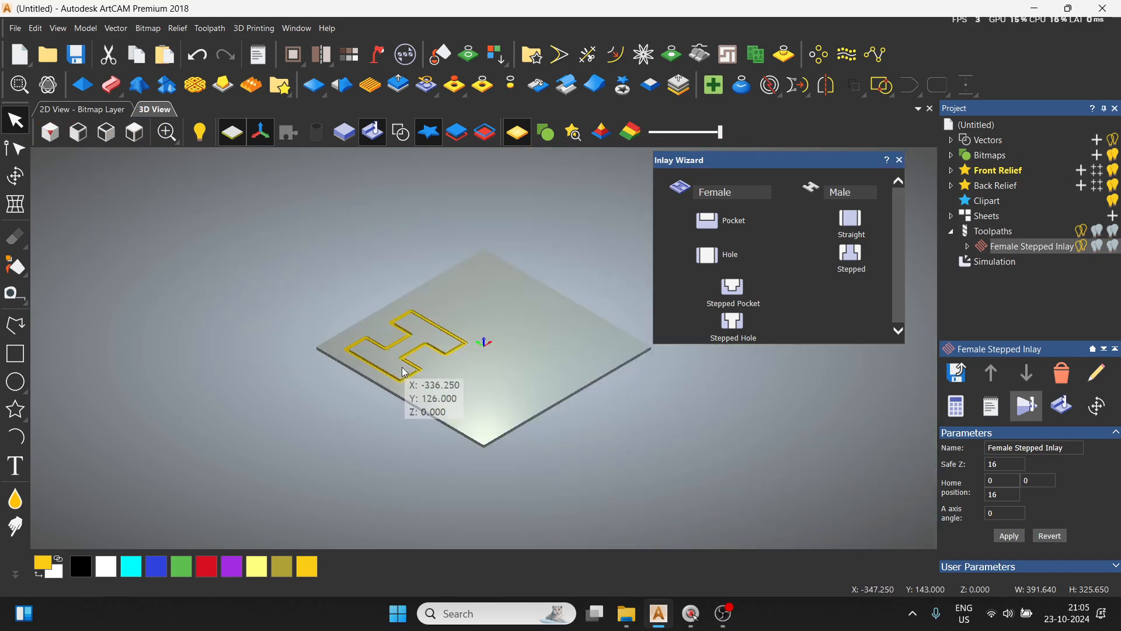
pyautogui.scroll(3, 470, 372)
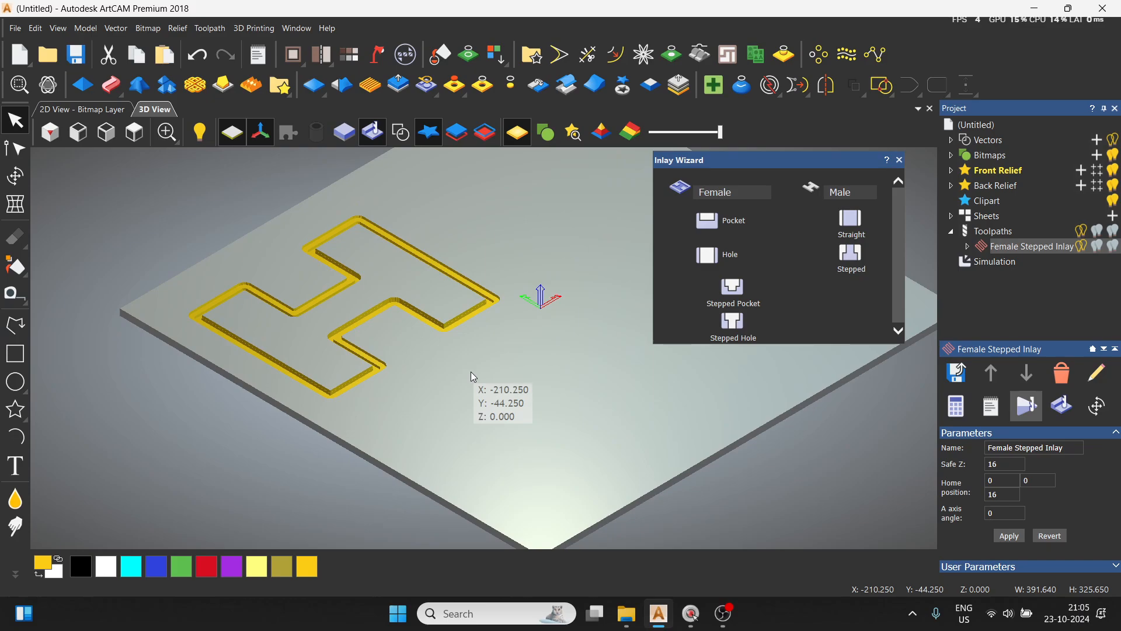